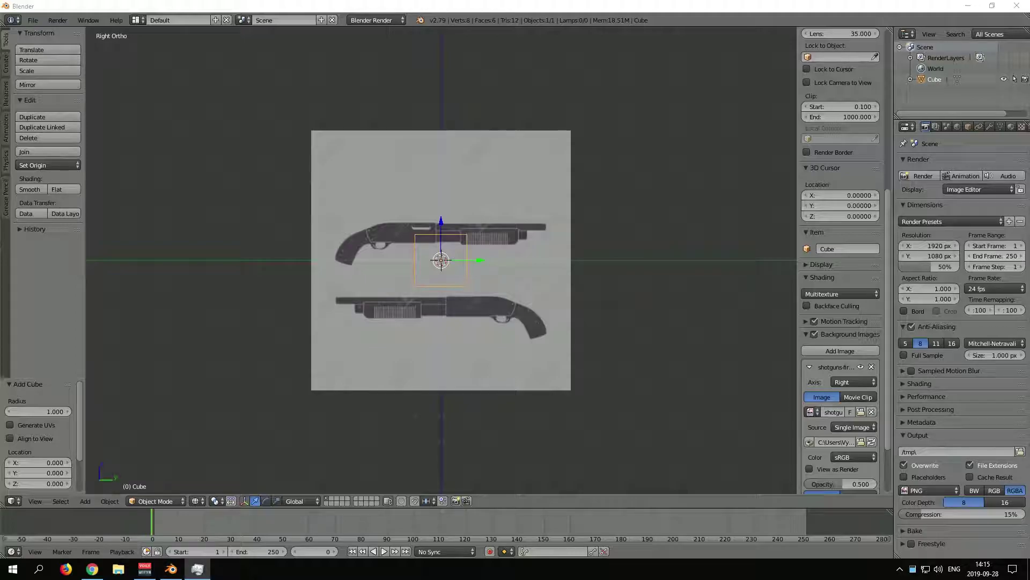
Step: Enter Edit Mode on the cube and shift the shotgun reference image vertically
{"action": "key", "text": "Tab"}
{"action": "scroll", "coordinate": [441, 260], "scroll_direction": "up", "scroll_amount": 5}
{"action": "key", "text": "a"}
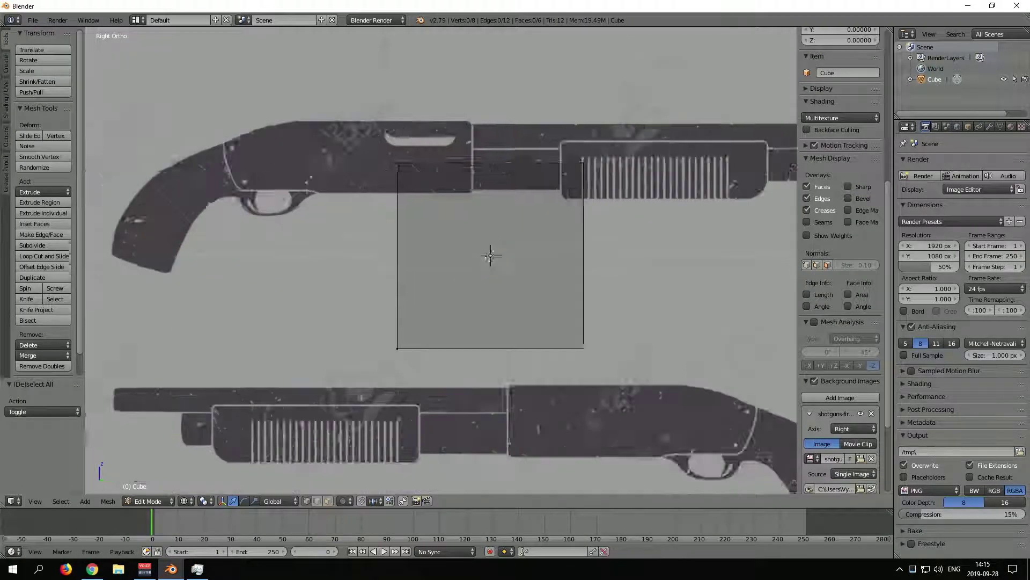
{"action": "scroll", "coordinate": [442, 260], "scroll_direction": "down", "scroll_amount": 2}
{"action": "scroll", "coordinate": [840, 322], "scroll_direction": "down", "scroll_amount": 2}
{"action": "key", "text": "a"}
{"action": "mouse_move", "coordinate": [859, 436]}
{"action": "left_mouse_down"}
{"action": "mouse_move", "coordinate": [837, 436]}
{"action": "mouse_move", "coordinate": [853, 436]}
{"action": "left_mouse_up"}
{"action": "key", "text": "Return"}
Step: Stretch the cube into a wide receiver block and slide its left end face along Y
{"action": "scroll", "coordinate": [483, 258], "scroll_direction": "up", "scroll_amount": 1}
{"action": "scroll", "coordinate": [483, 257], "scroll_direction": "down", "scroll_amount": 1}
{"action": "key", "text": "s"}
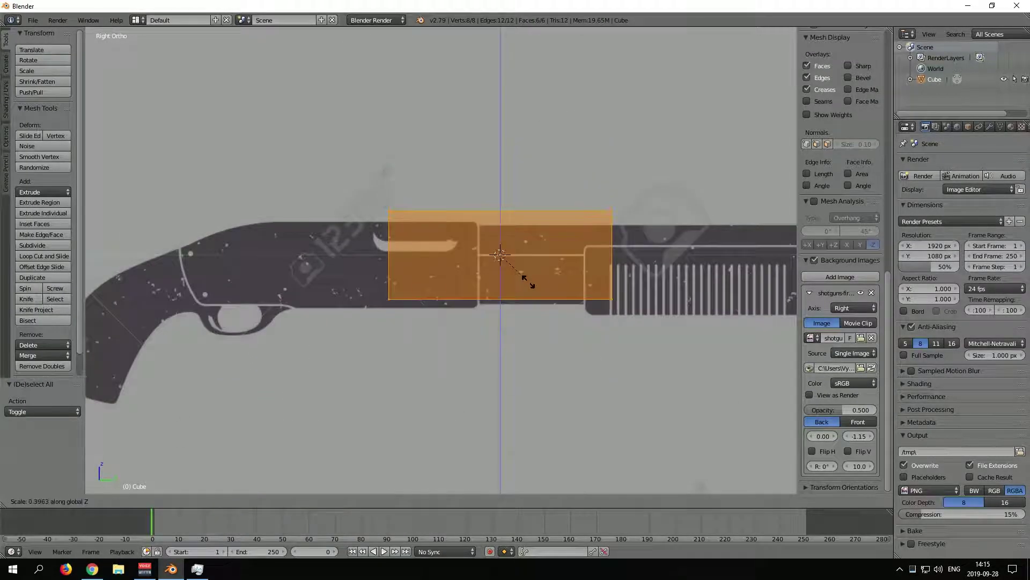
{"action": "key", "text": "g"}
{"action": "key", "text": "y"}
{"action": "scroll", "coordinate": [574, 249], "scroll_direction": "up", "scroll_amount": 3}
{"action": "left_click", "coordinate": [414, 248]}
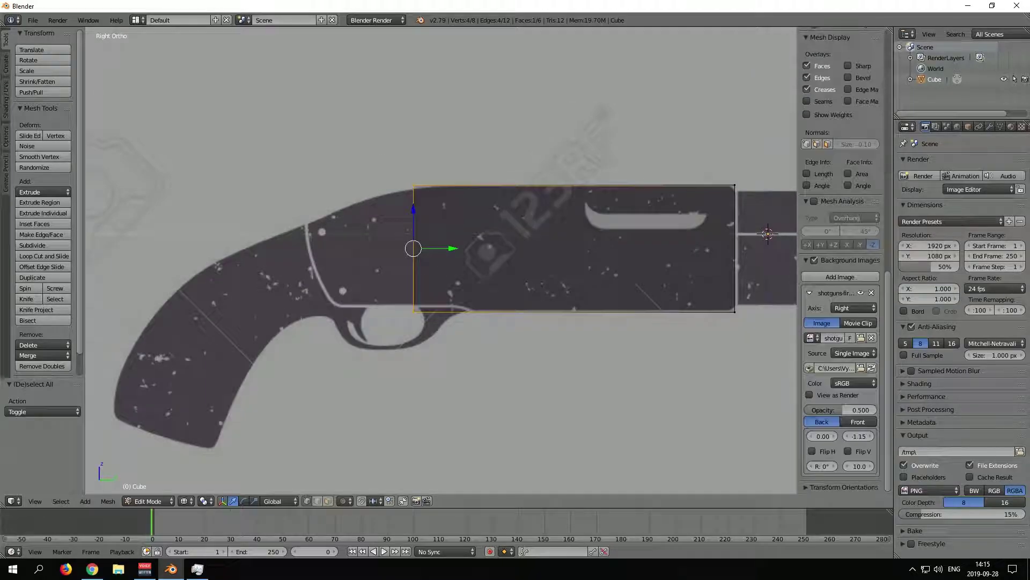
{"action": "key", "text": "g"}
{"action": "key", "text": "y"}
{"action": "key", "text": "Return"}
Step: Extrude the left end face back along Y, then extrude and rotate the grip downward
{"action": "key", "text": "super+a"}
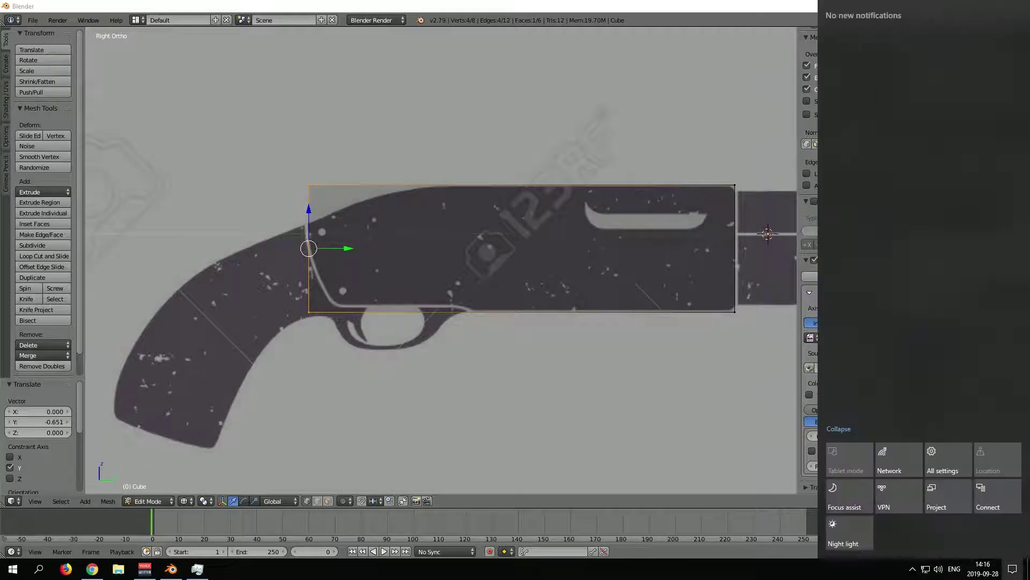
{"action": "left_click", "coordinate": [679, 435]}
{"action": "key", "text": "a"}
{"action": "key", "text": "e"}
{"action": "key", "text": "Return"}
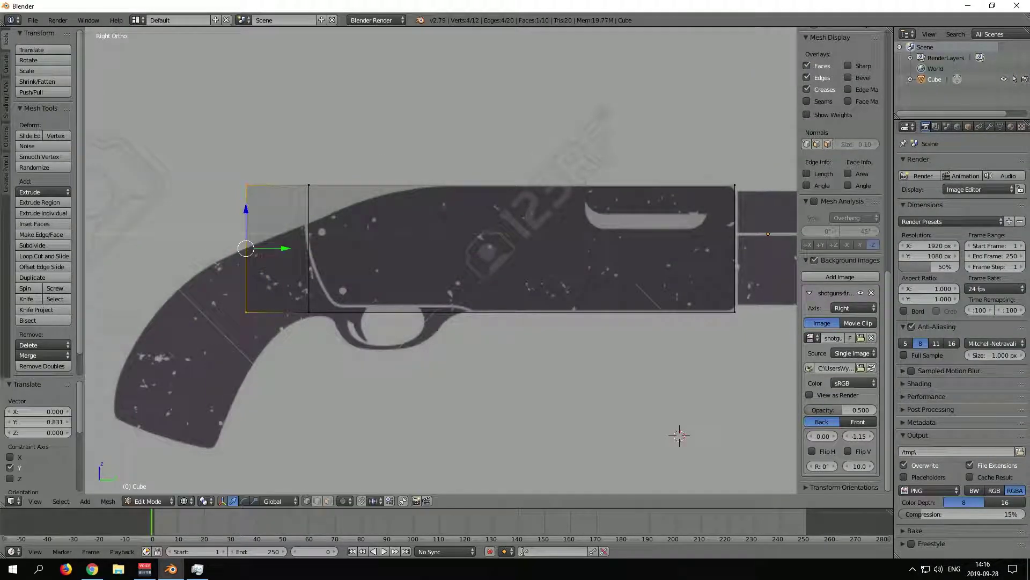
{"action": "key", "text": "Return"}
{"action": "key", "text": "r"}
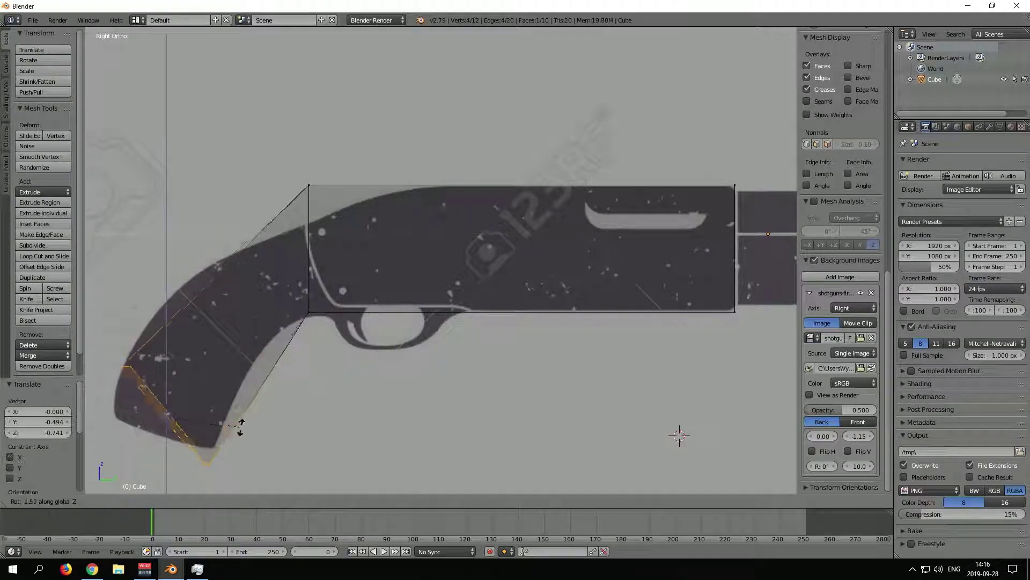
{"action": "key", "text": "Return"}
Step: Add an edge loop across the grip with X-ray toggled
{"action": "key", "text": "ctrl+r"}
{"action": "key", "text": "alt+z"}
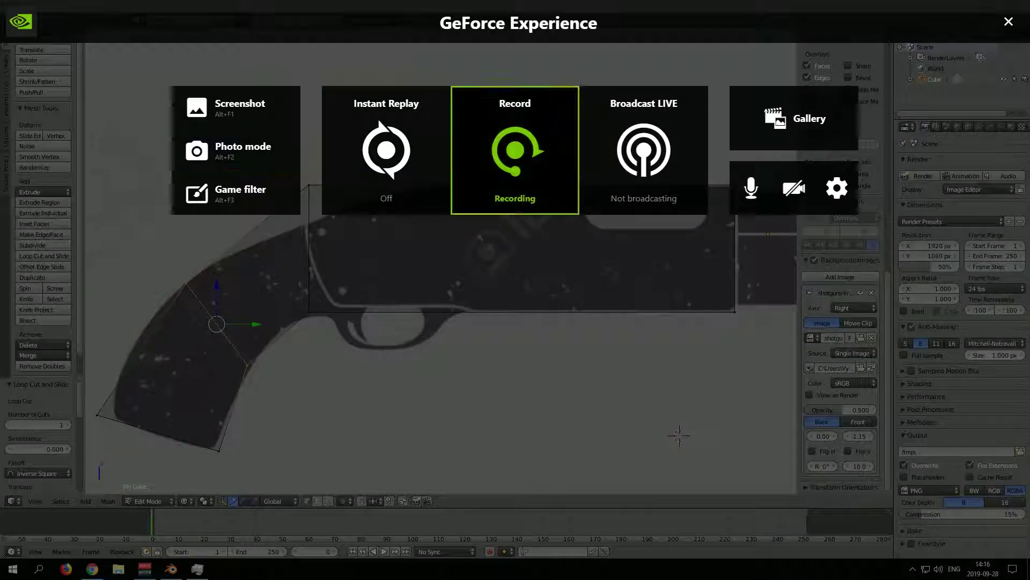
{"action": "key", "text": "alt+z"}
{"action": "scroll", "coordinate": [679, 435], "scroll_direction": "up", "scroll_amount": 1}
{"action": "scroll", "coordinate": [678, 435], "scroll_direction": "up", "scroll_amount": 1}
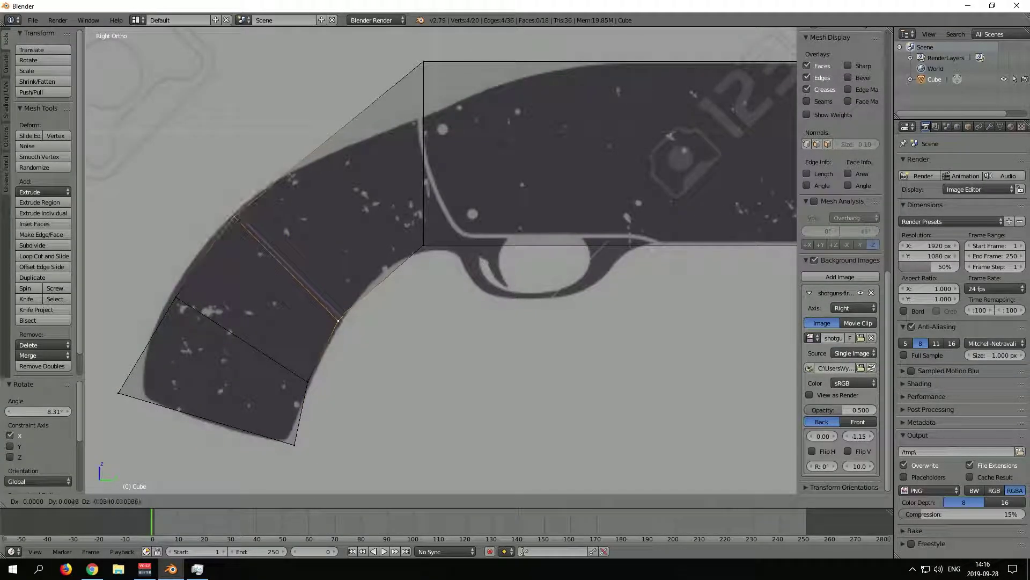
{"action": "key", "text": "Escape"}
Step: Move and scale the grip's bottom edges to follow the reference curve
{"action": "key", "text": "a"}
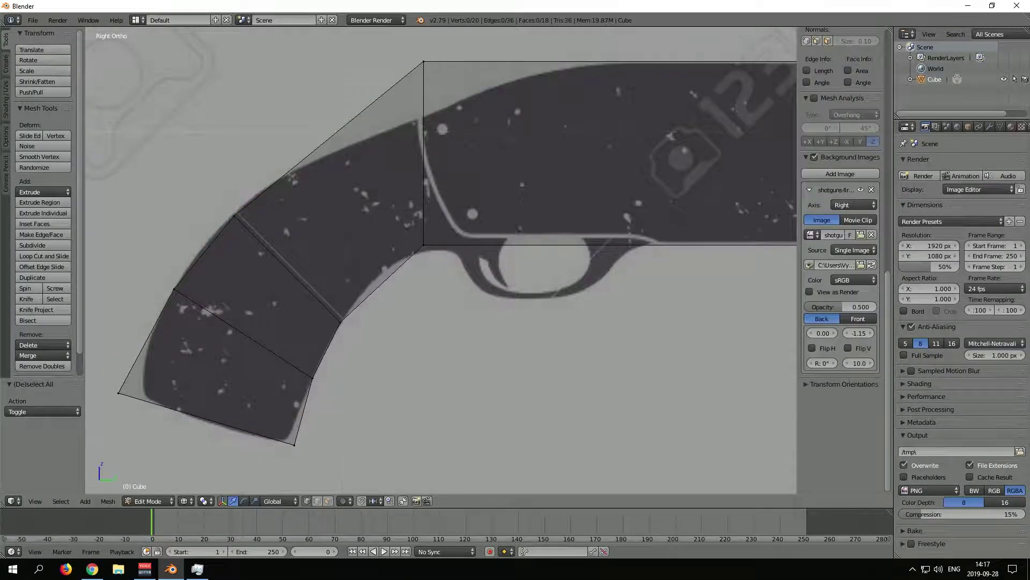
{"action": "right_click", "coordinate": [206, 419]}
{"action": "right_click_drag", "start_coordinate": [206, 419], "coordinate": [210, 421]}
{"action": "key", "text": "s"}
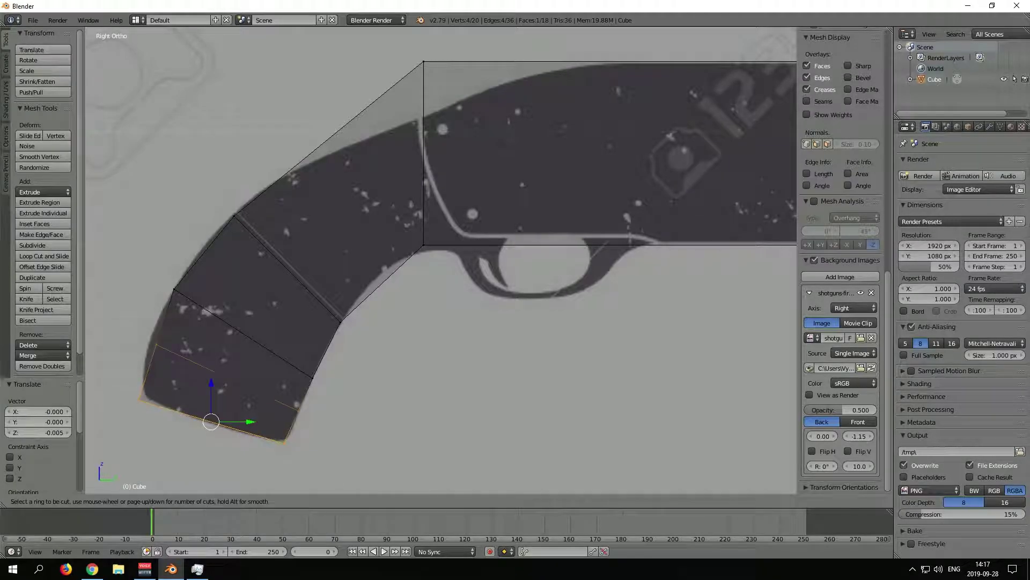
{"action": "key", "text": "a"}
{"action": "right_click", "coordinate": [268, 435]}
{"action": "key", "text": "s"}
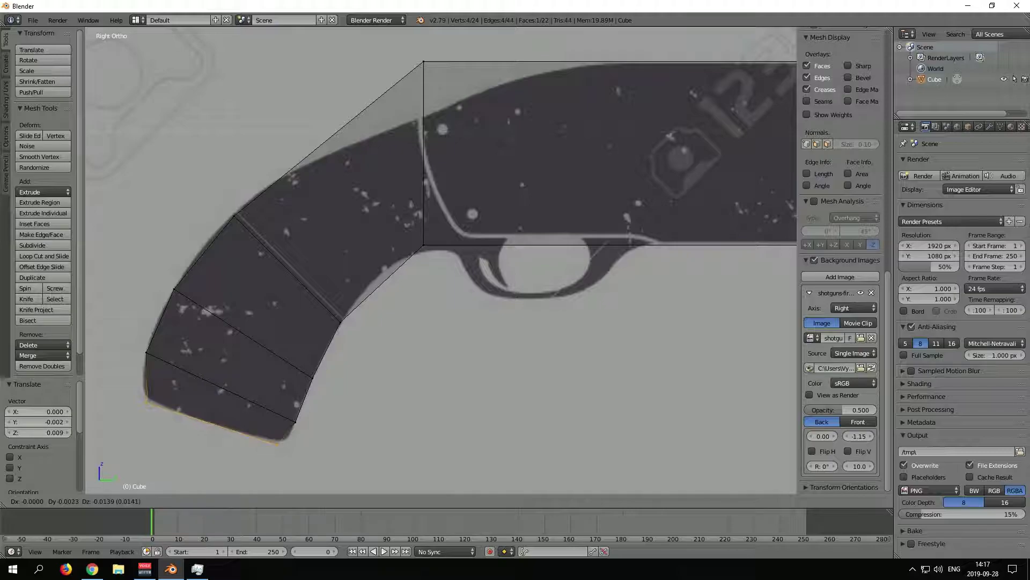
{"action": "key", "text": "Escape"}
{"action": "key", "text": "a"}
{"action": "scroll", "coordinate": [840, 269], "scroll_direction": "down", "scroll_amount": 4}
{"action": "middle_click_drag", "start_coordinate": [483, 241], "coordinate": [440, 309], "text": "shift"}
Step: Shrink the receiver section slightly
{"action": "left_click_drag", "start_coordinate": [370, 121], "coordinate": [394, 325]}
{"action": "key", "text": "s"}
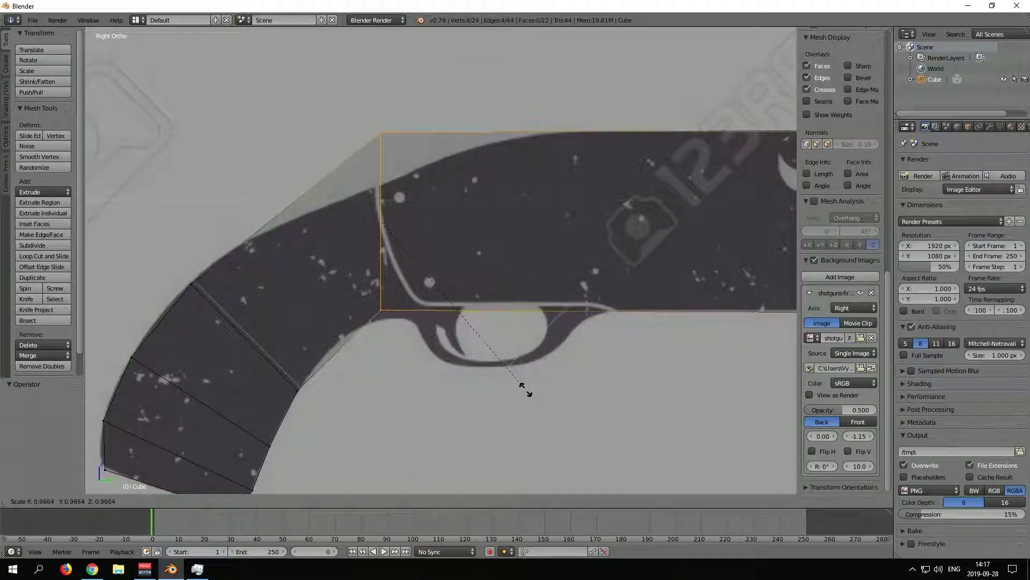
{"action": "key", "text": "Return"}
{"action": "key", "text": "a"}
{"action": "scroll", "coordinate": [840, 268], "scroll_direction": "down", "scroll_amount": 4}
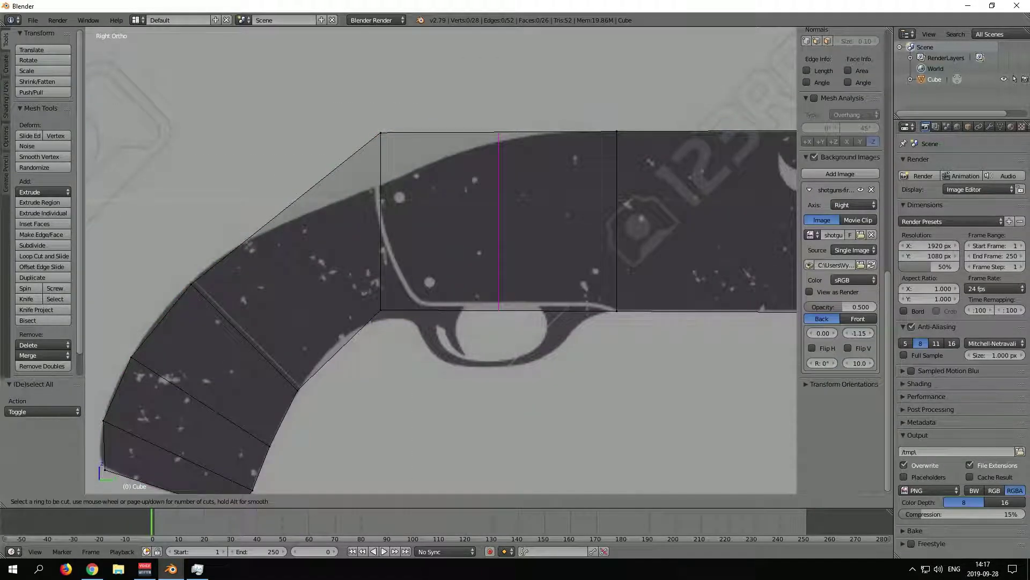
Step: Loop-cut through the receiver and narrow the new section along its length
{"action": "left_click", "coordinate": [499, 214]}
{"action": "left_click", "coordinate": [458, 215]}
{"action": "scroll", "coordinate": [840, 268], "scroll_direction": "up", "scroll_amount": 4}
{"action": "left_click_drag", "start_coordinate": [370, 120], "coordinate": [467, 322]}
{"action": "key", "text": "s"}
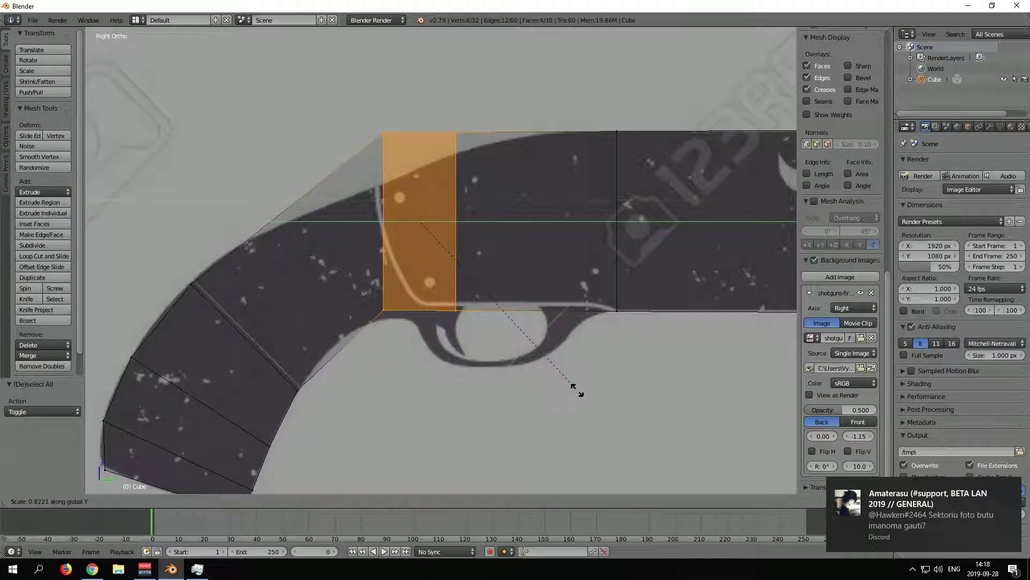
{"action": "key", "text": "Return"}
{"action": "key", "text": "a"}
{"action": "scroll", "coordinate": [840, 268], "scroll_direction": "down", "scroll_amount": 4}
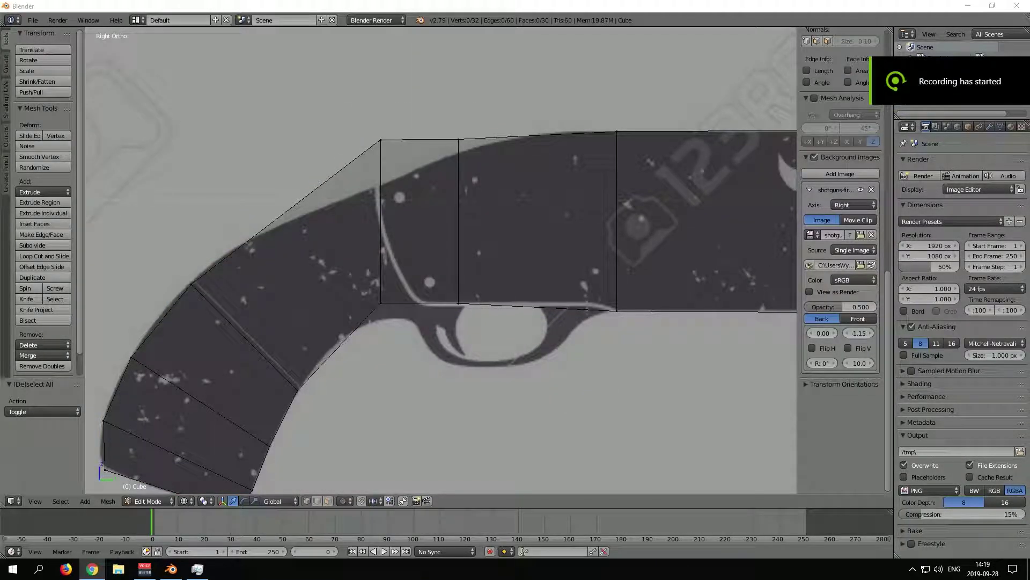
Step: In right orthographic view, lower the receiver's top vertices along Z to the outline
{"action": "middle_click_drag", "start_coordinate": [698, 376], "coordinate": [748, 395]}
{"action": "key", "text": "KP_3"}
{"action": "scroll", "coordinate": [759, 414], "scroll_direction": "up", "scroll_amount": 1}
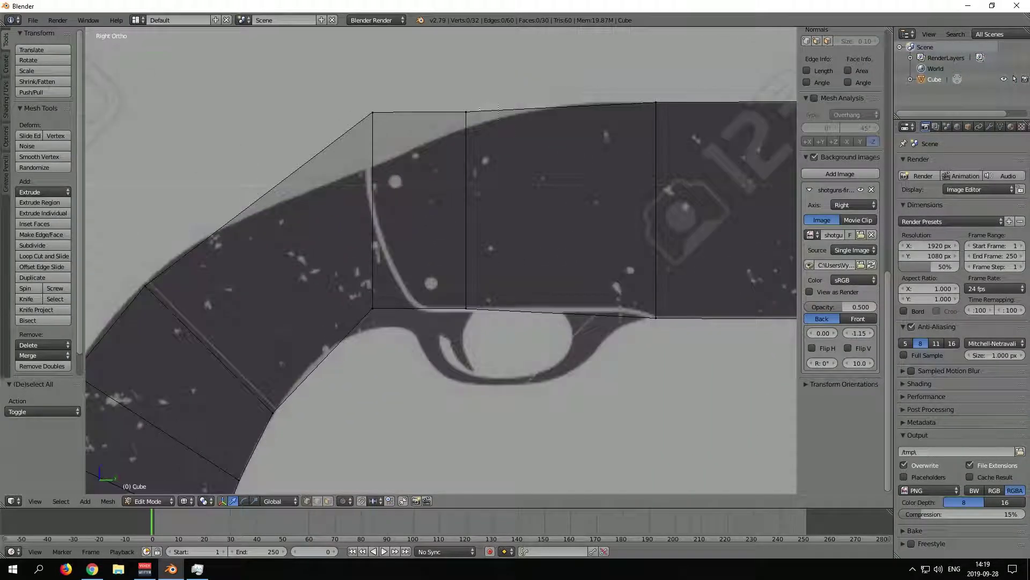
{"action": "left_click_drag", "start_coordinate": [450, 115], "coordinate": [480, 137]}
{"action": "key", "text": "g"}
{"action": "key", "text": "z"}
{"action": "left_click", "coordinate": [466, 127]}
{"action": "key", "text": "Return"}
Step: Add another receiver loop cut and raise its bottom vertex to the outline
{"action": "key", "text": "ctrl+r"}
{"action": "left_click", "coordinate": [624, 215]}
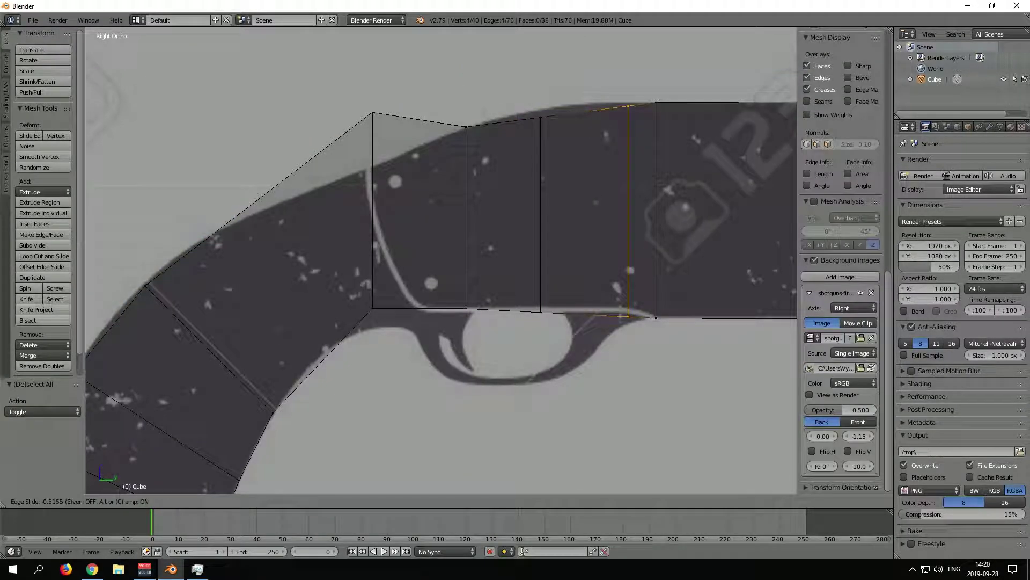
{"action": "right_click", "coordinate": [623, 214]}
{"action": "key", "text": "a"}
{"action": "right_click", "coordinate": [623, 317]}
{"action": "key", "text": "ctrl+z"}
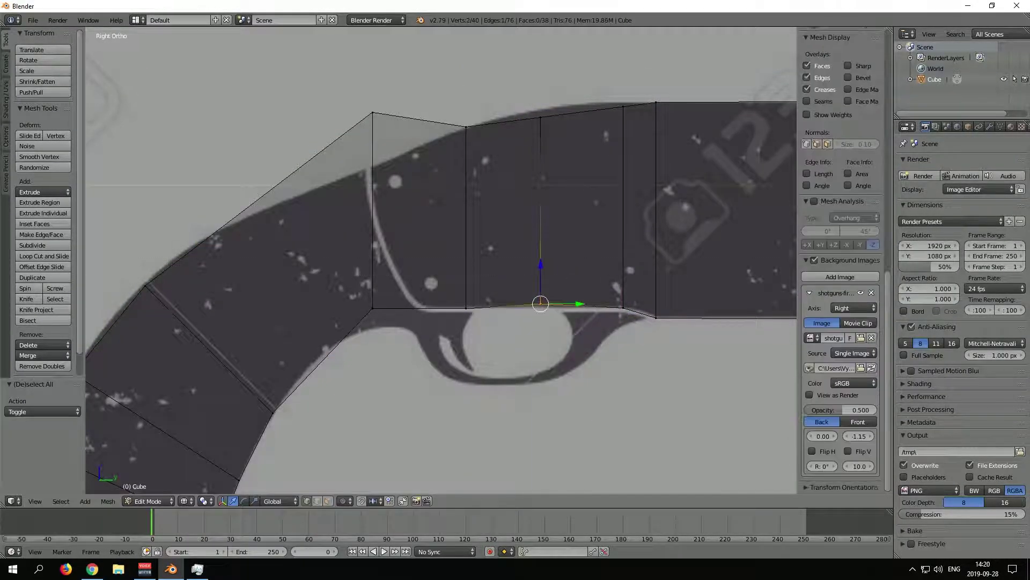
{"action": "key", "text": "a"}
Step: Lower the receiver's top-left vertex to match the reference outline
{"action": "right_click", "coordinate": [373, 112]}
{"action": "key", "text": "g"}
{"action": "key", "text": "z"}
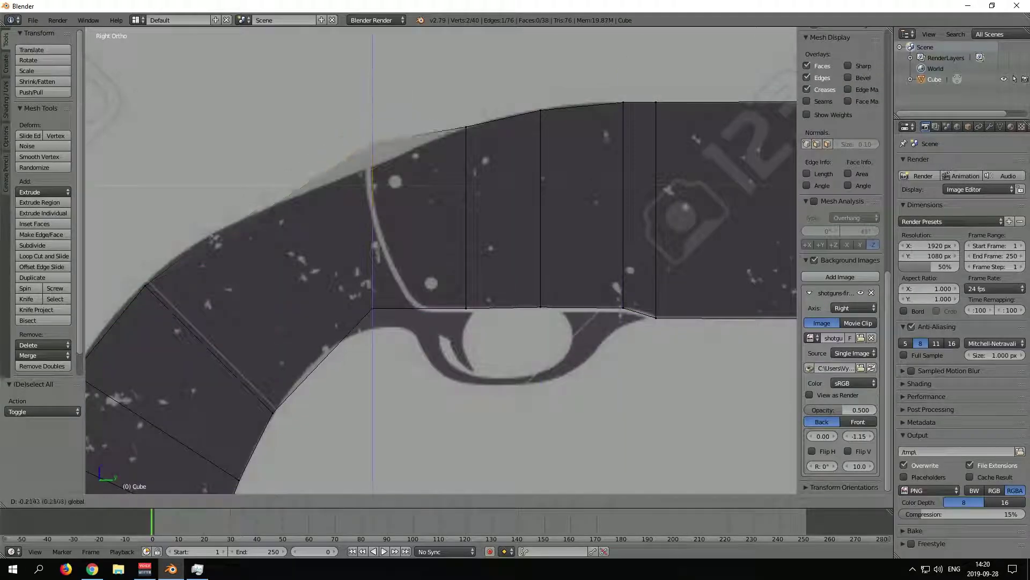
{"action": "key", "text": "a"}
{"action": "scroll", "coordinate": [840, 268], "scroll_direction": "down", "scroll_amount": 4}
{"action": "middle_click_drag", "start_coordinate": [375, 268], "coordinate": [488, 252], "text": "shift"}
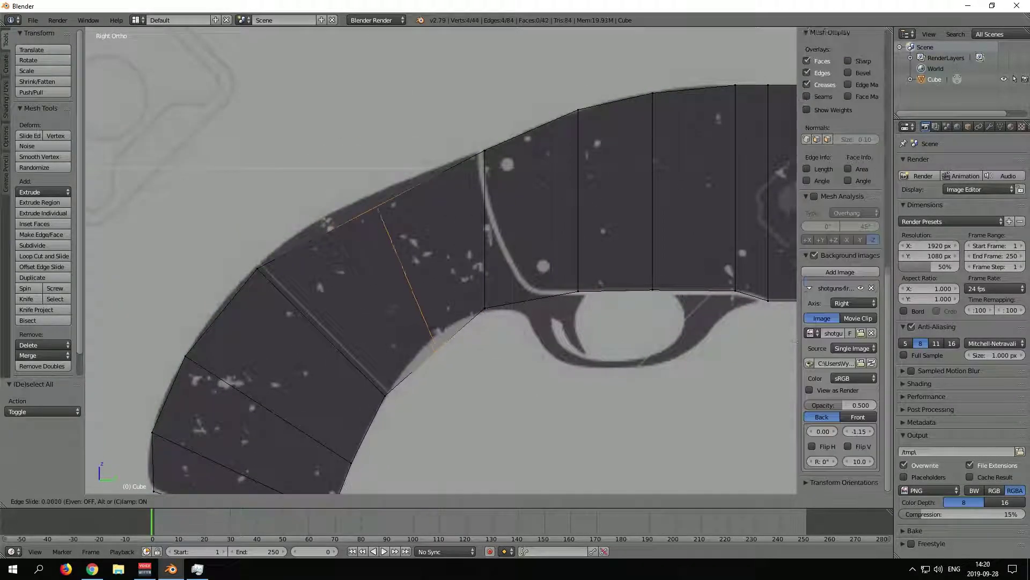
{"action": "left_click", "coordinate": [414, 204]}
{"action": "key", "text": "a"}
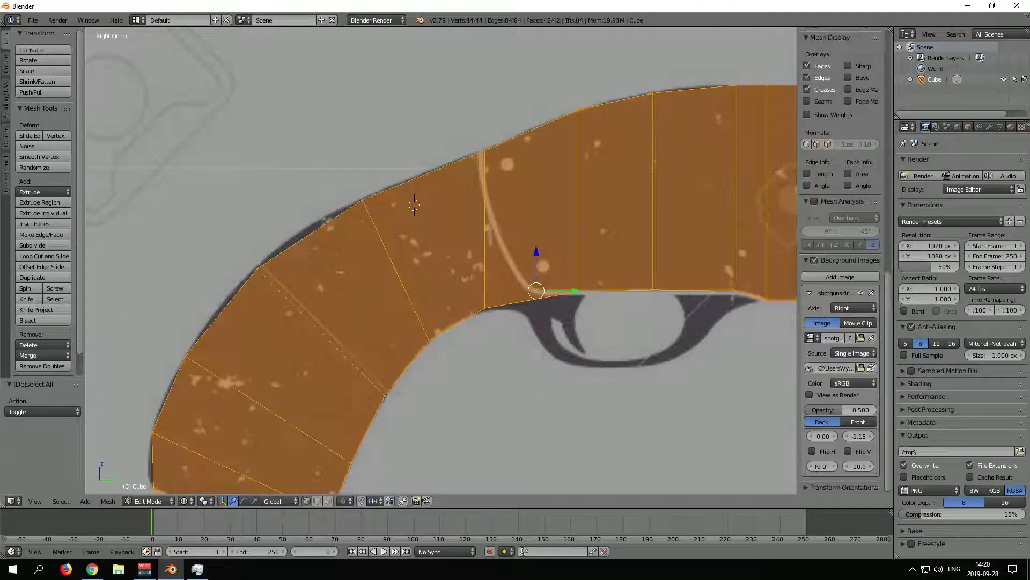
{"action": "key", "text": "a"}
Step: Box-select edges and move them to fit the reference outline
{"action": "key", "text": "b"}
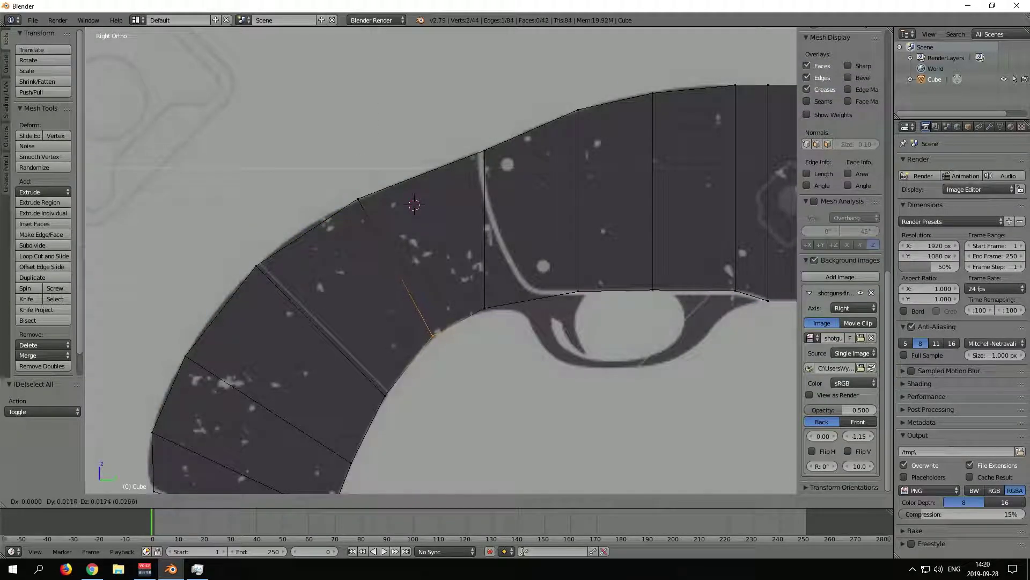
{"action": "key", "text": "Escape"}
{"action": "key", "text": "a"}
{"action": "scroll", "coordinate": [414, 204], "scroll_direction": "down", "scroll_amount": 3}
{"action": "scroll", "coordinate": [416, 154], "scroll_direction": "up", "scroll_amount": 3}
{"action": "scroll", "coordinate": [840, 268], "scroll_direction": "down", "scroll_amount": 4}
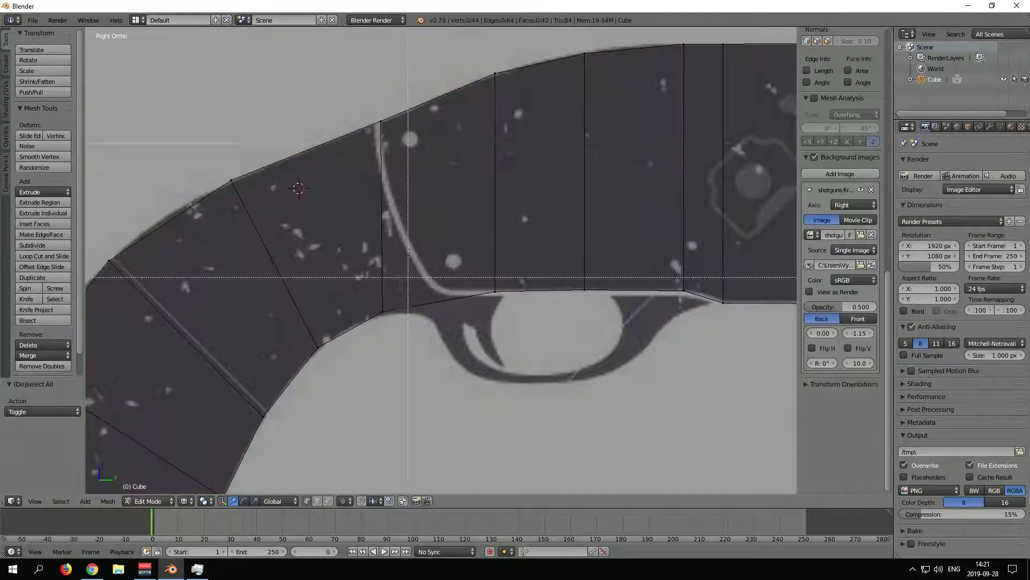
{"action": "key", "text": "Return"}
{"action": "key", "text": "a"}
Step: Add two loop cuts near the trigger guard, sliding them along the curve
{"action": "key", "text": "a"}
{"action": "key", "text": "ctrl+r"}
{"action": "left_click", "coordinate": [339, 239]}
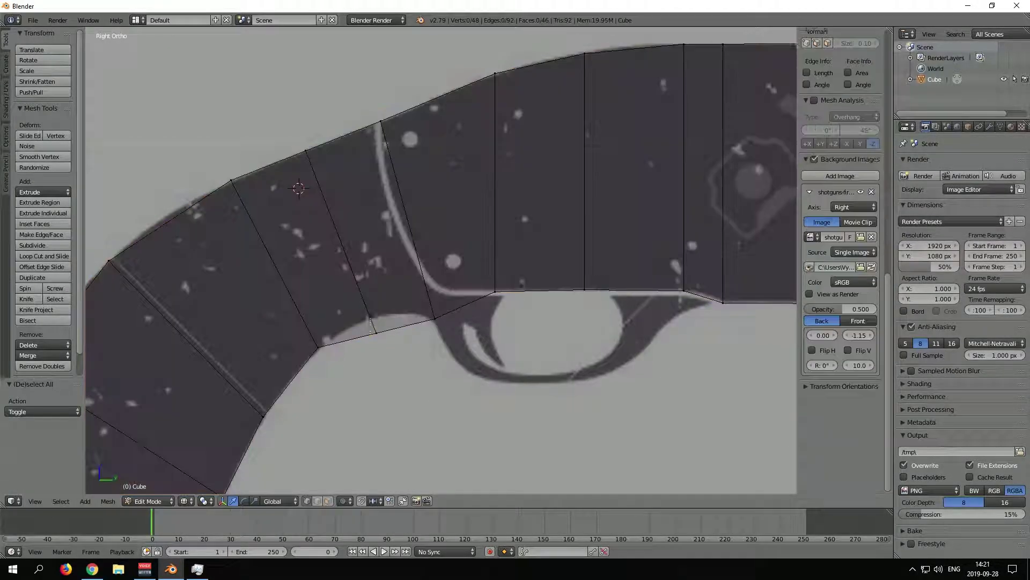
{"action": "key", "text": "a"}
{"action": "key", "text": "ctrl+r"}
{"action": "left_click", "coordinate": [445, 202]}
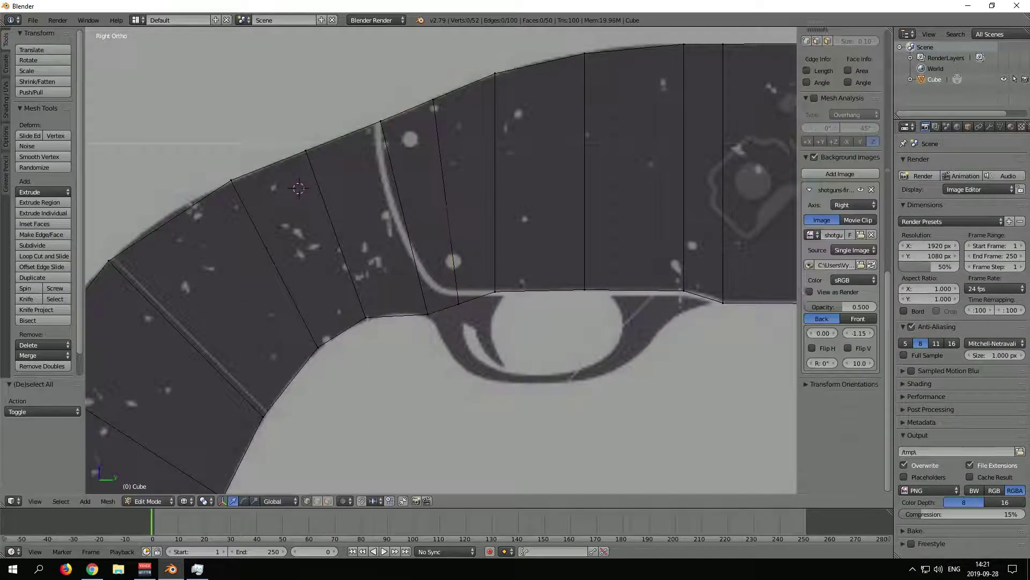
{"action": "middle_click_drag", "start_coordinate": [299, 188], "coordinate": [195, 207], "text": "shift"}
Step: Extrude and scale a bottom edge to start the trigger guard strip
{"action": "key", "text": "Return"}
{"action": "scroll", "coordinate": [404, 251], "scroll_direction": "up", "scroll_amount": 2}
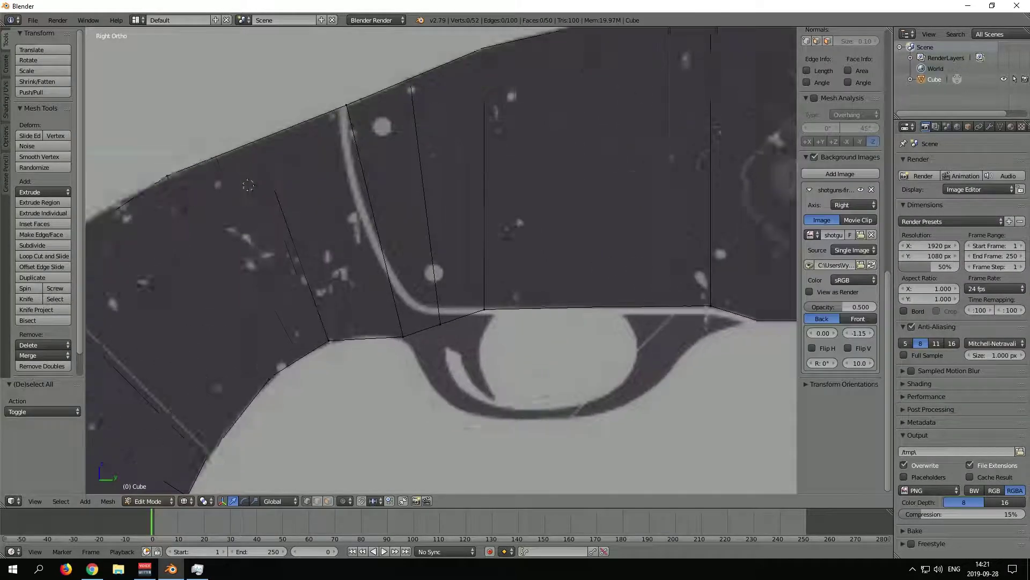
{"action": "middle_click_drag", "start_coordinate": [404, 251], "coordinate": [408, 236]}
{"action": "key", "text": "KP_3"}
{"action": "key", "text": "a"}
{"action": "key", "text": "b"}
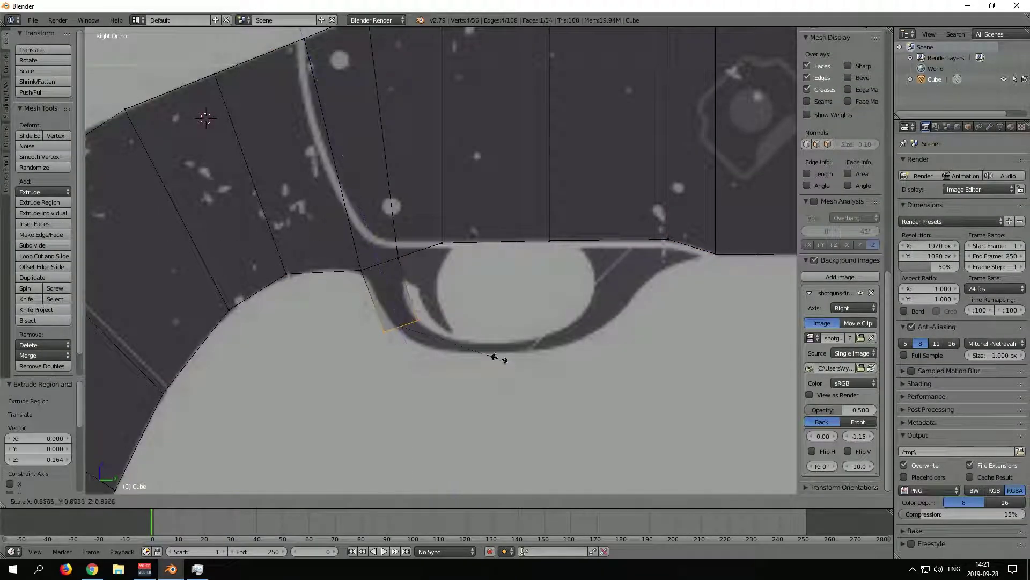
{"action": "key", "text": "e"}
{"action": "key", "text": "Return"}
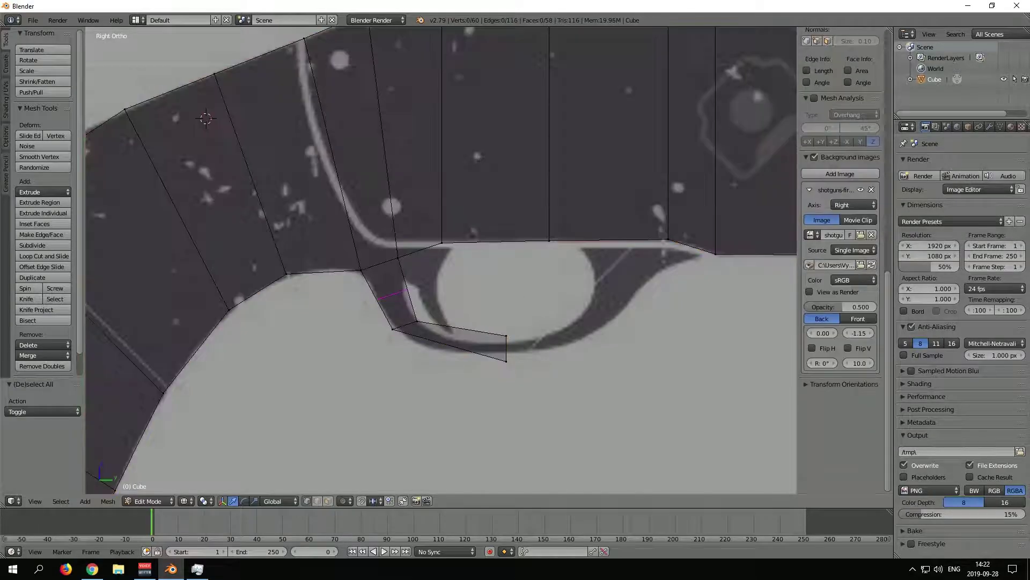
Step: Extend the trigger guard strip by another segment
{"action": "scroll", "coordinate": [441, 260], "scroll_direction": "up", "scroll_amount": 2}
{"action": "scroll", "coordinate": [441, 260], "scroll_direction": "up", "scroll_amount": 2}
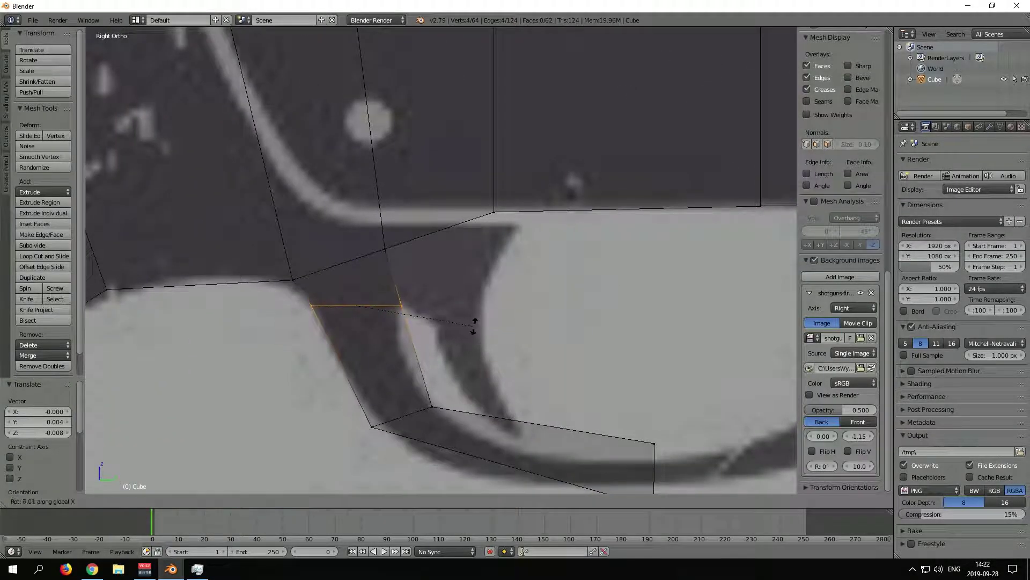
{"action": "key", "text": "a"}
{"action": "scroll", "coordinate": [441, 259], "scroll_direction": "down", "scroll_amount": 1}
{"action": "key", "text": "e"}
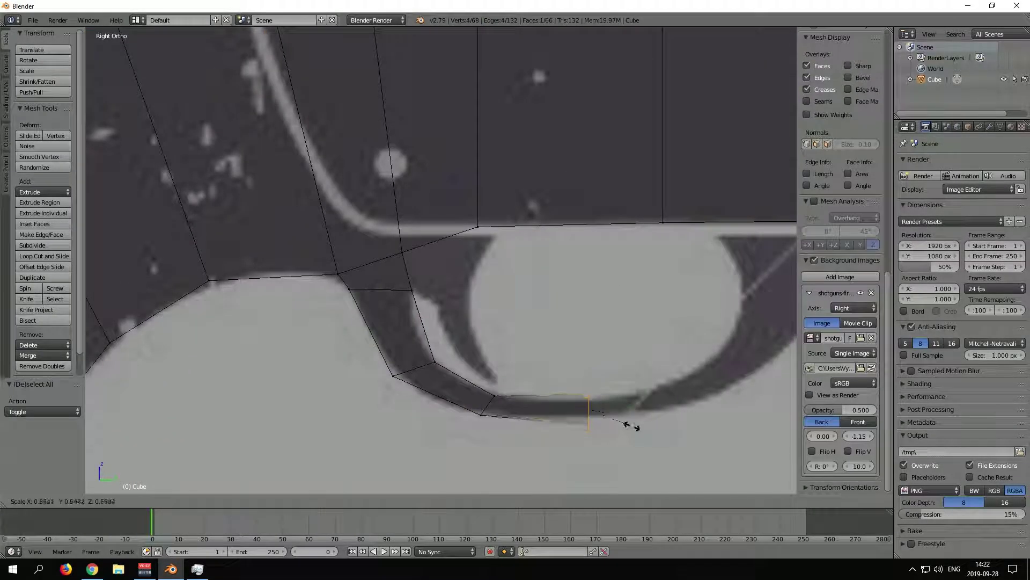
{"action": "left_click", "coordinate": [634, 426]}
Step: Add two loop cuts across the trigger guard strip
{"action": "key", "text": "ctrl+r"}
{"action": "left_click", "coordinate": [392, 328]}
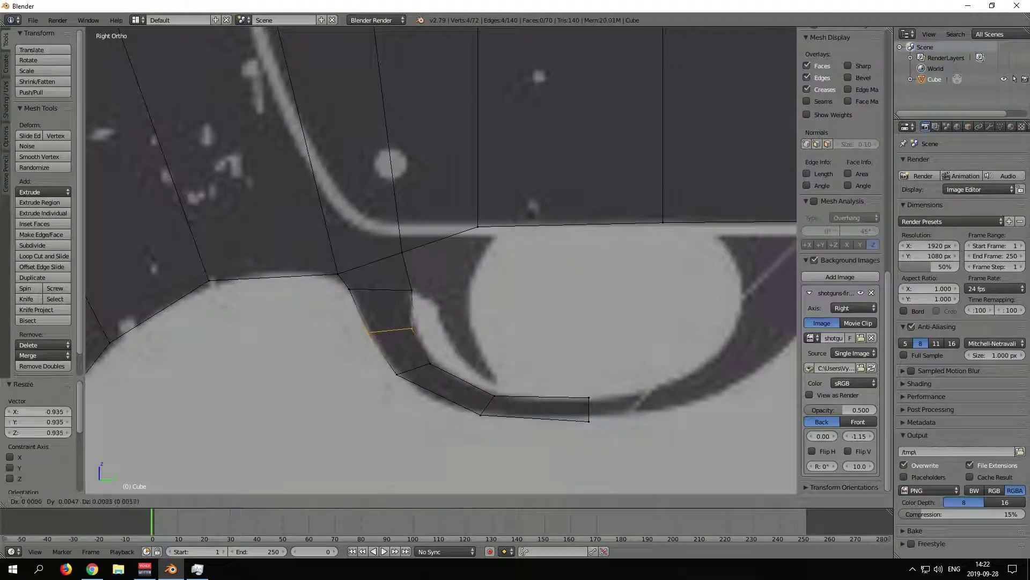
{"action": "left_click", "coordinate": [352, 291]}
{"action": "key", "text": "ctrl+r"}
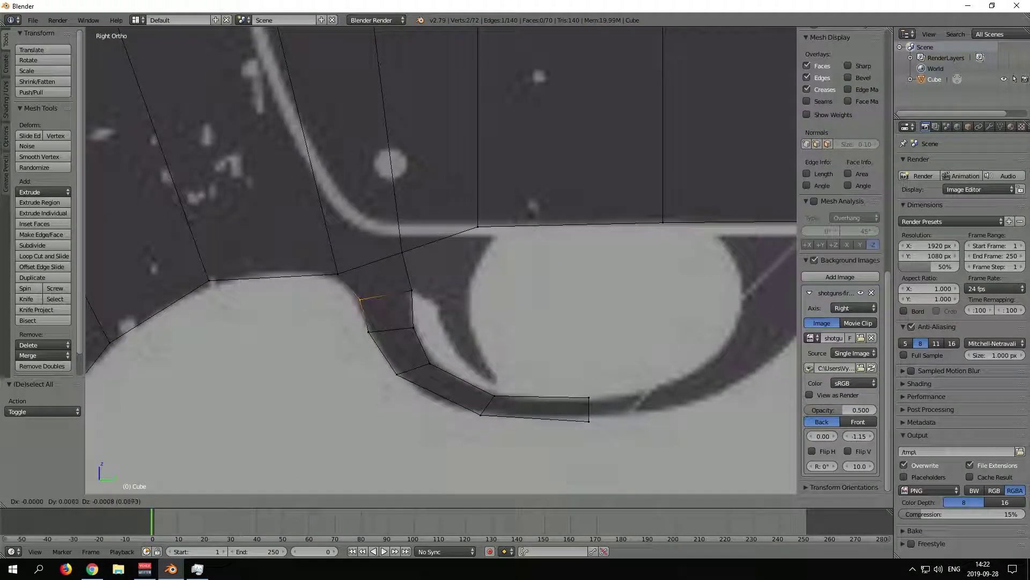
{"action": "left_click", "coordinate": [451, 387]}
{"action": "key", "text": "a"}
{"action": "scroll", "coordinate": [840, 215], "scroll_direction": "up", "scroll_amount": 5}
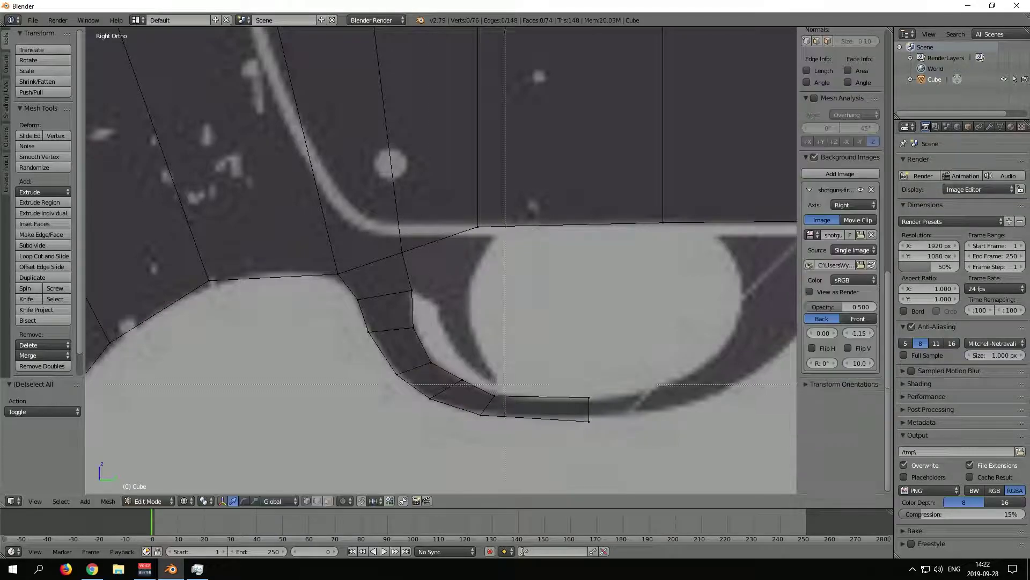
Step: Move the strip's end edge and extrude a new segment around the curve
{"action": "right_click", "coordinate": [588, 410]}
{"action": "key", "text": "g"}
{"action": "left_click", "coordinate": [529, 370]}
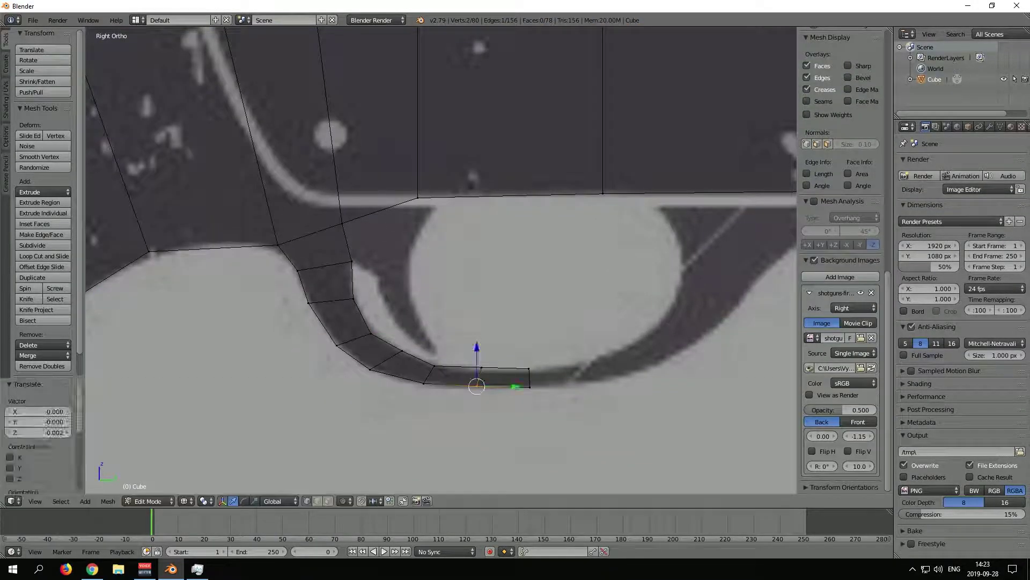
{"action": "key", "text": "e"}
{"action": "left_click", "coordinate": [529, 376]}
{"action": "middle_click_drag", "start_coordinate": [529, 375], "coordinate": [400, 378], "text": "shift"}
{"action": "left_click", "coordinate": [173, 67]}
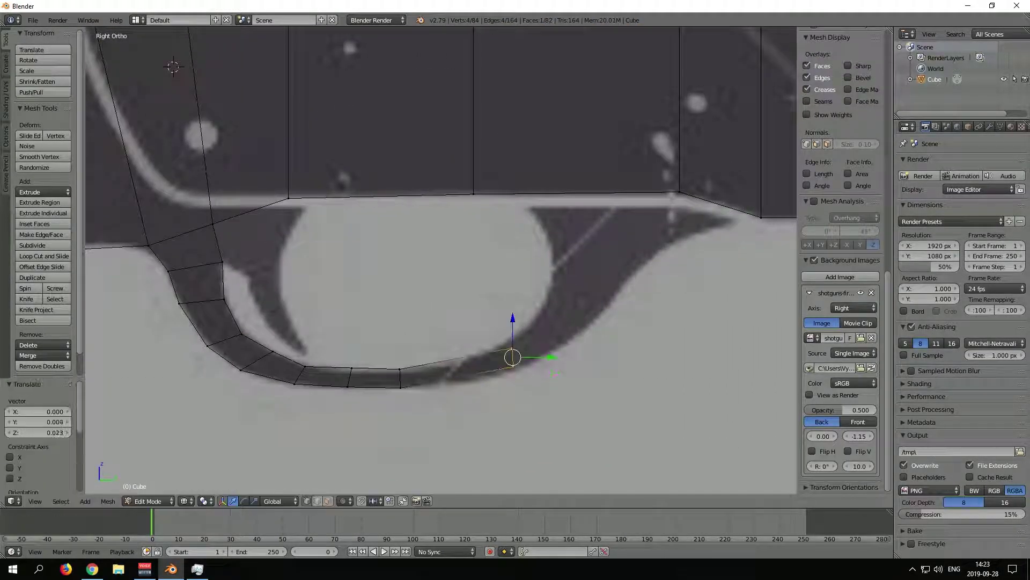
Step: Extrude more strip segments up the guard's front and scale the end
{"action": "key", "text": "e"}
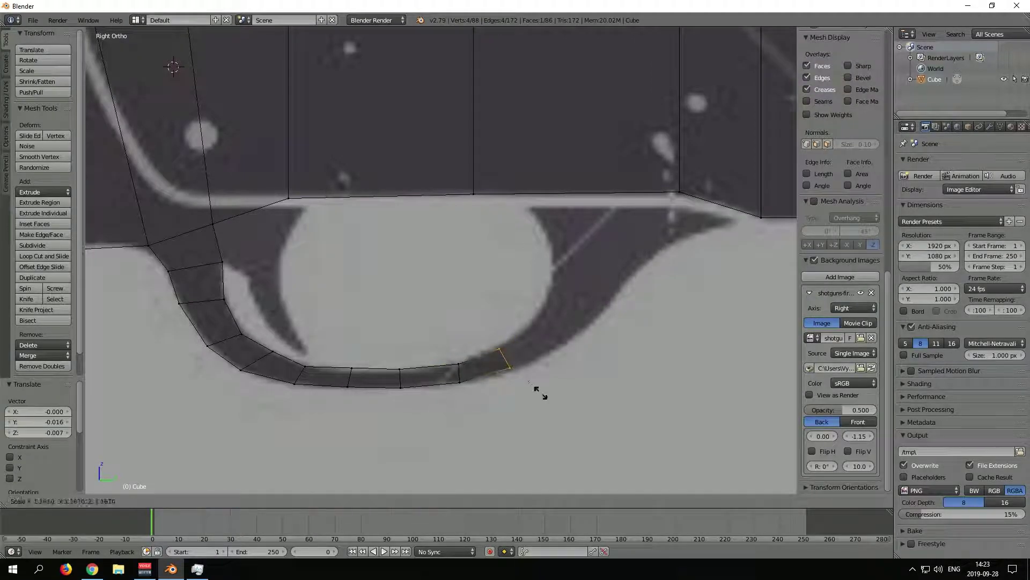
{"action": "middle_click_drag", "start_coordinate": [786, 265], "coordinate": [733, 297], "text": "shift"}
{"action": "key", "text": "e"}
{"action": "left_click", "coordinate": [732, 297]}
{"action": "key", "text": "s"}
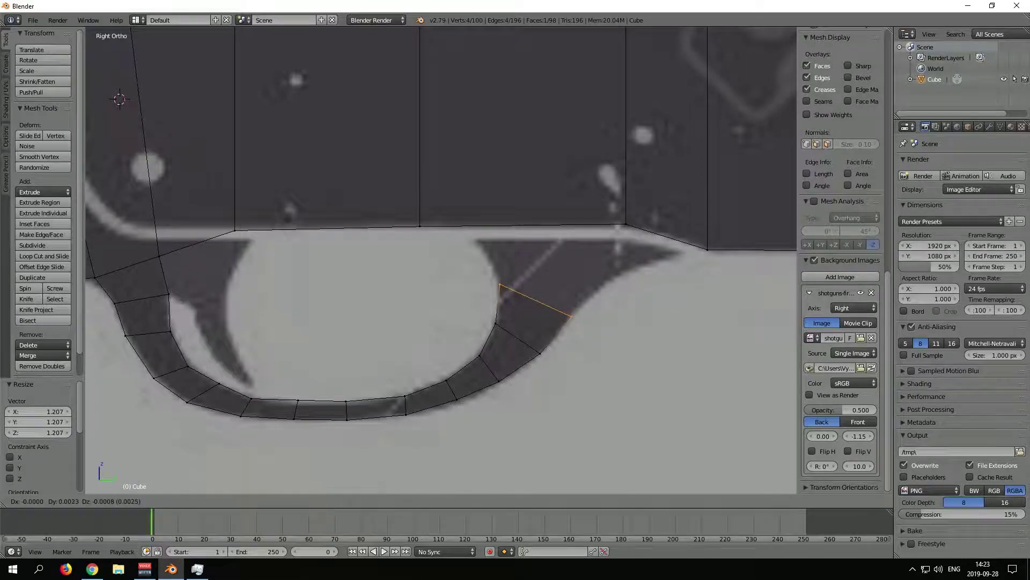
{"action": "key", "text": "Return"}
Step: Move the strip's front edge up to the receiver's underside
{"action": "key", "text": "a"}
{"action": "key", "text": "a"}
{"action": "key", "text": "ctrl+z"}
{"action": "key", "text": "ctrl+z"}
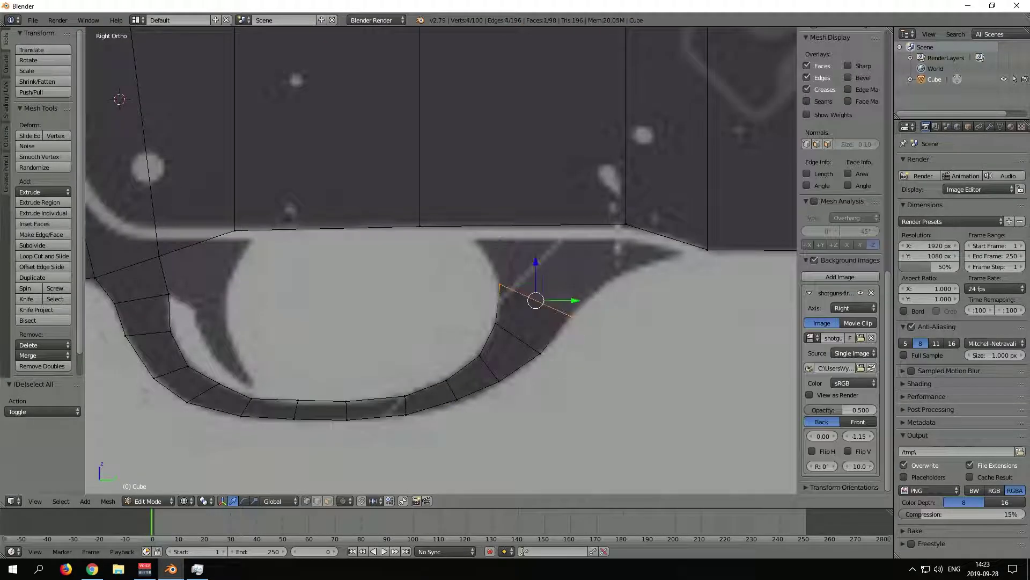
{"action": "key", "text": "a"}
{"action": "right_click", "coordinate": [633, 247]}
{"action": "key", "text": "g"}
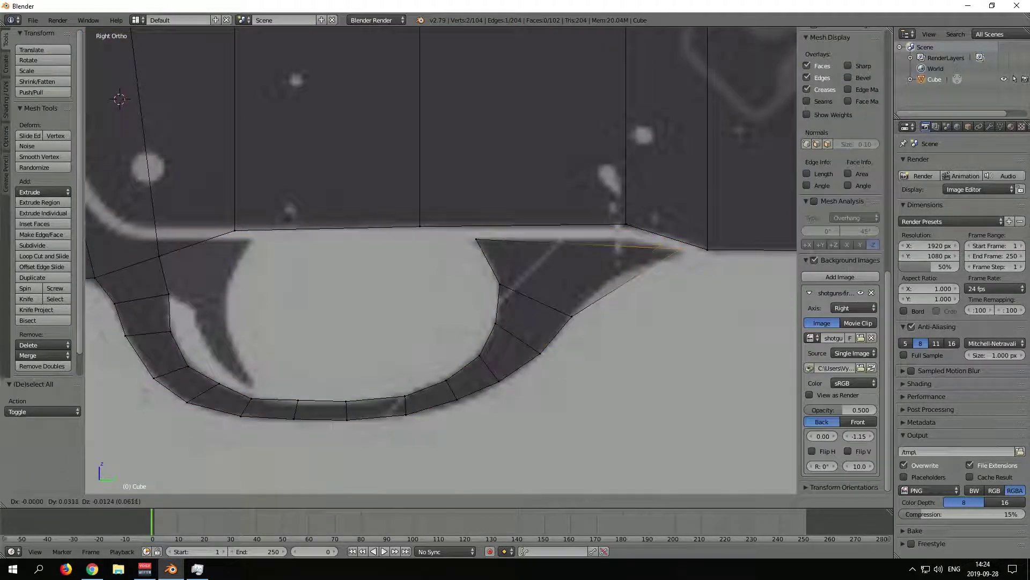
{"action": "key", "text": "ctrl+z"}
{"action": "key", "text": "g"}
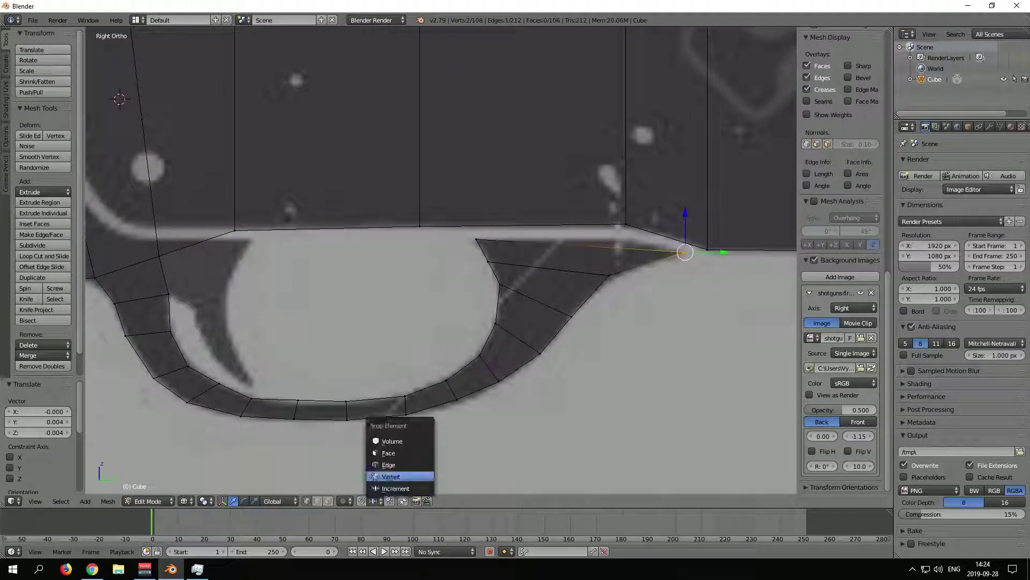
Step: Set Snap Element to Vertex and enable snapping
{"action": "left_click", "coordinate": [391, 476]}
{"action": "key", "text": "shift+Tab"}
{"action": "key", "text": "a"}
{"action": "scroll", "coordinate": [840, 322], "scroll_direction": "down", "scroll_amount": 5}
Step: Nudge the corner vertices onto the receiver and scale the right flange in front wireframe view
{"action": "right_click_drag", "start_coordinate": [707, 249], "coordinate": [707, 249]}
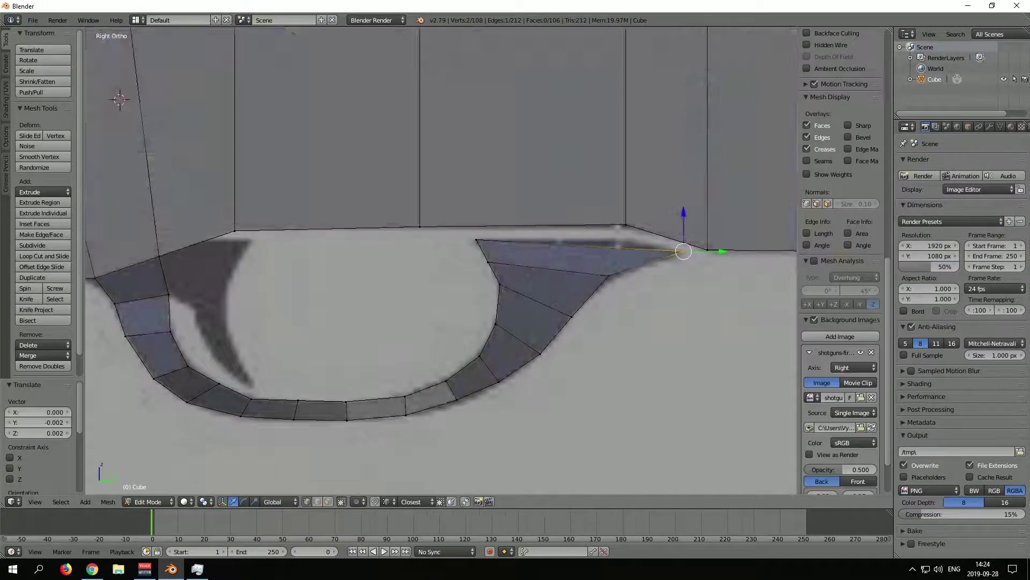
{"action": "mouse_move", "coordinate": [430, 268]}
{"action": "middle_mouse_down"}
{"action": "mouse_move", "coordinate": [483, 225]}
{"action": "mouse_move", "coordinate": [667, 306]}
{"action": "middle_mouse_up"}
{"action": "key", "text": "z"}
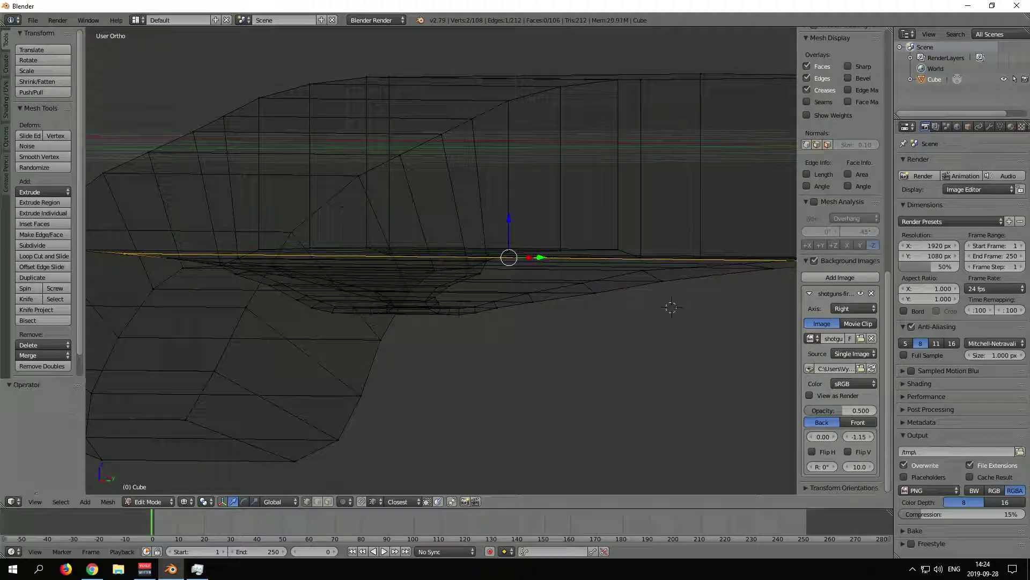
{"action": "key", "text": "KP_1"}
{"action": "key", "text": "a"}
{"action": "key", "text": "a"}
{"action": "right_click", "coordinate": [598, 258]}
{"action": "key", "text": "s"}
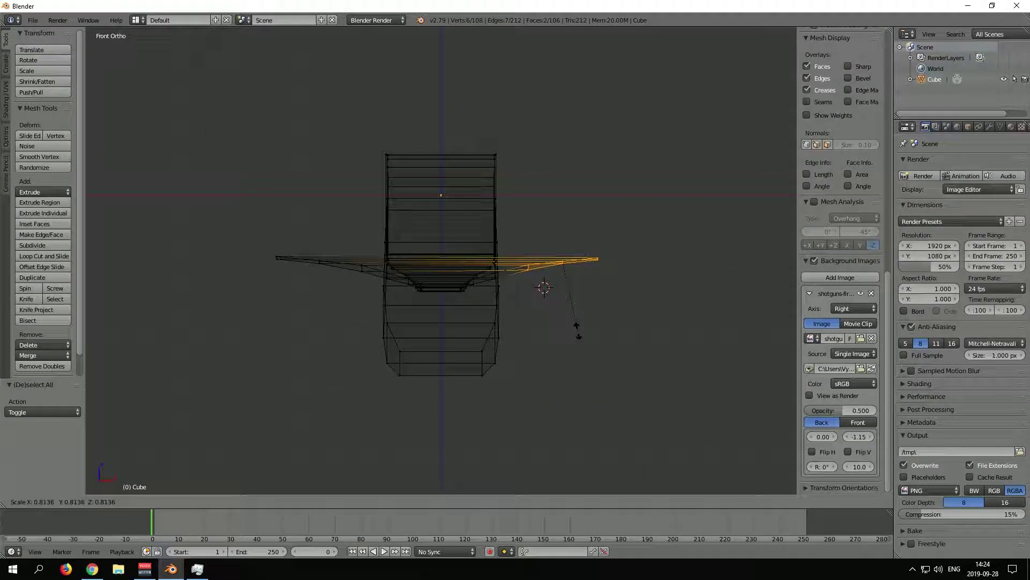
{"action": "key", "text": "Return"}
Step: Reselect the flange face and scale it along X to narrow the trigger guard's width
{"action": "right_click", "coordinate": [492, 257]}
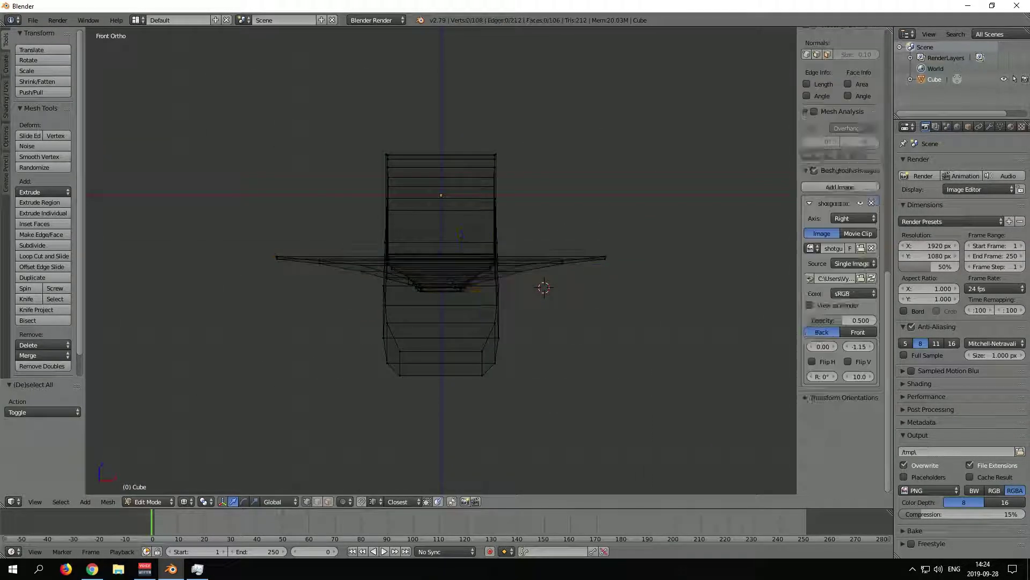
{"action": "middle_click_drag", "start_coordinate": [492, 258], "coordinate": [590, 279]}
{"action": "scroll", "coordinate": [590, 279], "scroll_direction": "up", "scroll_amount": 4}
{"action": "scroll", "coordinate": [652, 293], "scroll_direction": "down", "scroll_amount": 2}
{"action": "right_click", "coordinate": [569, 249], "text": "shift"}
{"action": "key", "text": "KP_1"}
{"action": "key", "text": "s"}
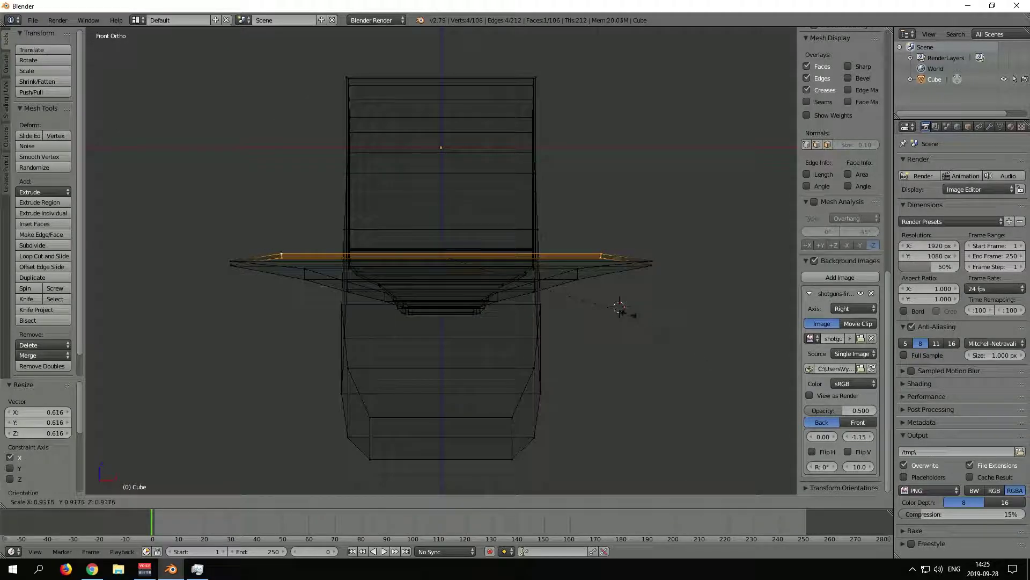
{"action": "left_click", "coordinate": [671, 300]}
{"action": "scroll", "coordinate": [671, 300], "scroll_direction": "up", "scroll_amount": 2}
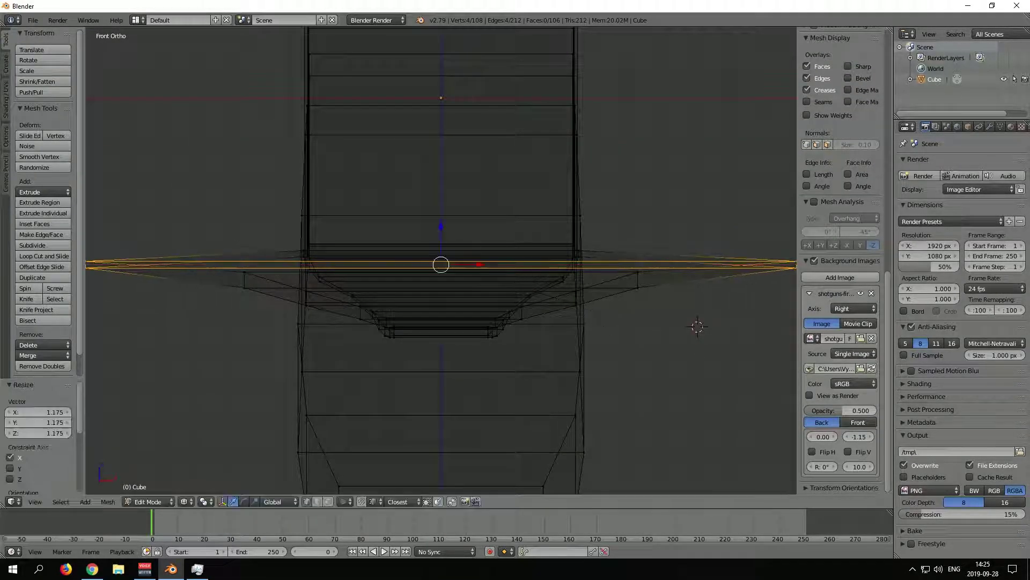
{"action": "left_click", "coordinate": [697, 326]}
Step: Return to the side wireframe view and pick a vertex at the trigger guard's front tip
{"action": "middle_click_drag", "start_coordinate": [695, 324], "coordinate": [745, 189]}
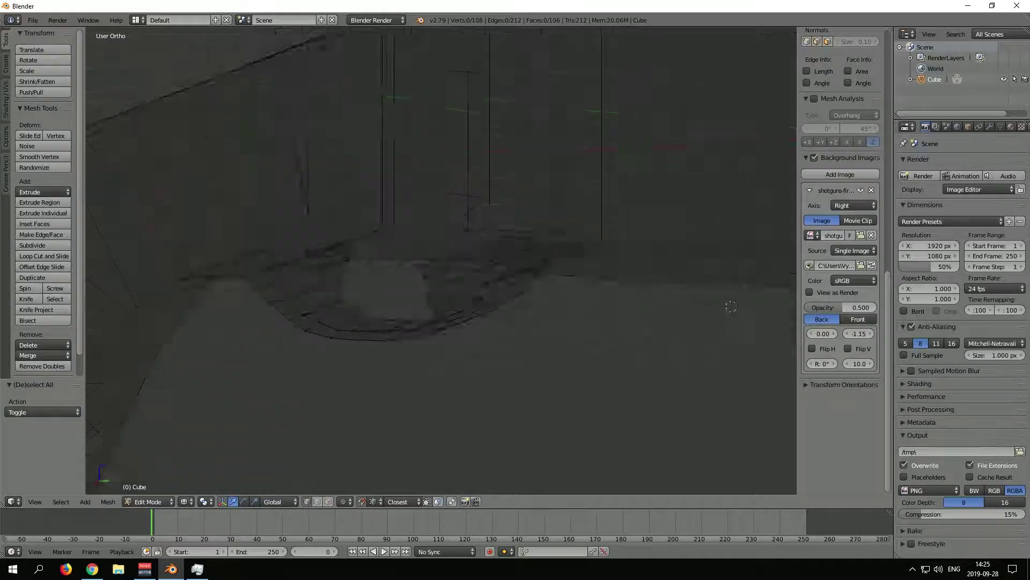
{"action": "key", "text": "a"}
{"action": "scroll", "coordinate": [559, 253], "scroll_direction": "down", "scroll_amount": 3}
{"action": "key", "text": "z"}
{"action": "scroll", "coordinate": [591, 246], "scroll_direction": "up", "scroll_amount": 2}
{"action": "key", "text": "KP_3"}
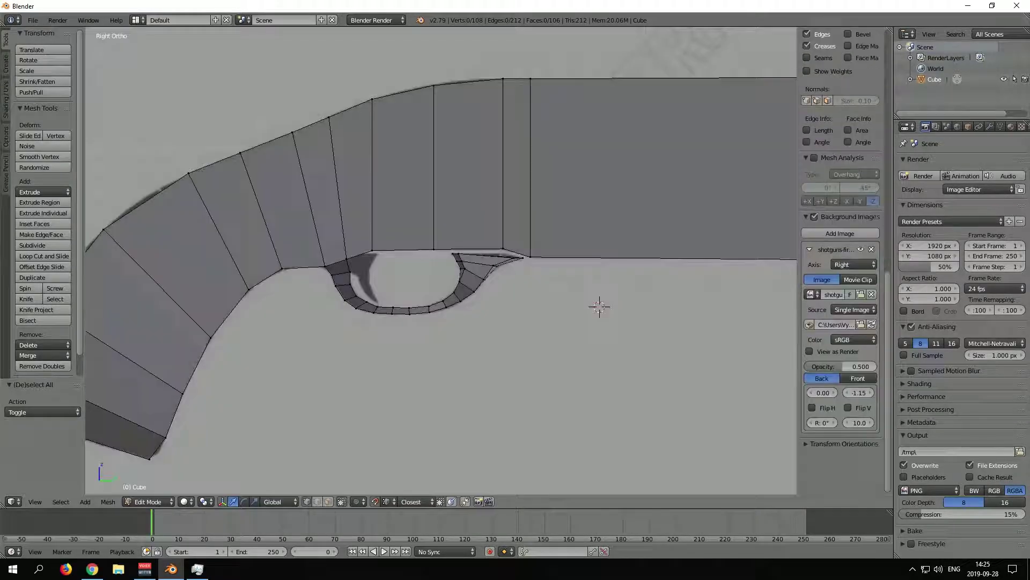
{"action": "scroll", "coordinate": [769, 356], "scroll_direction": "up", "scroll_amount": 2}
{"action": "key", "text": "a"}
{"action": "scroll", "coordinate": [500, 285], "scroll_direction": "up", "scroll_amount": 2}
{"action": "key", "text": "a"}
{"action": "right_click", "coordinate": [500, 285]}
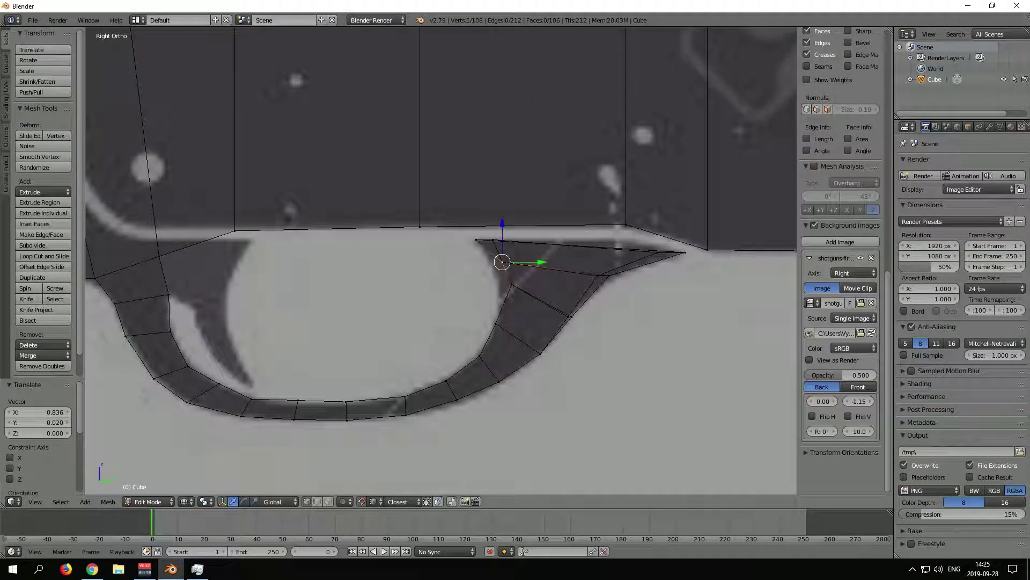
Step: Inspect the guard tip in solid view and undo the extra tip vertex selection
{"action": "key", "text": "z"}
{"action": "middle_click_drag", "start_coordinate": [660, 257], "coordinate": [537, 226]}
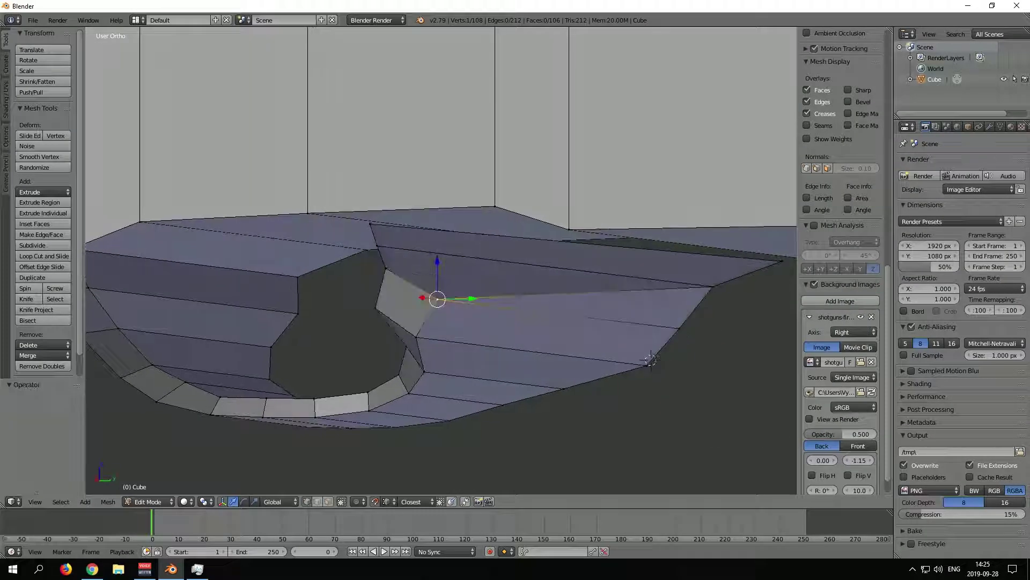
{"action": "key", "text": "KP_3"}
{"action": "key", "text": "z"}
{"action": "right_click", "coordinate": [597, 275]}
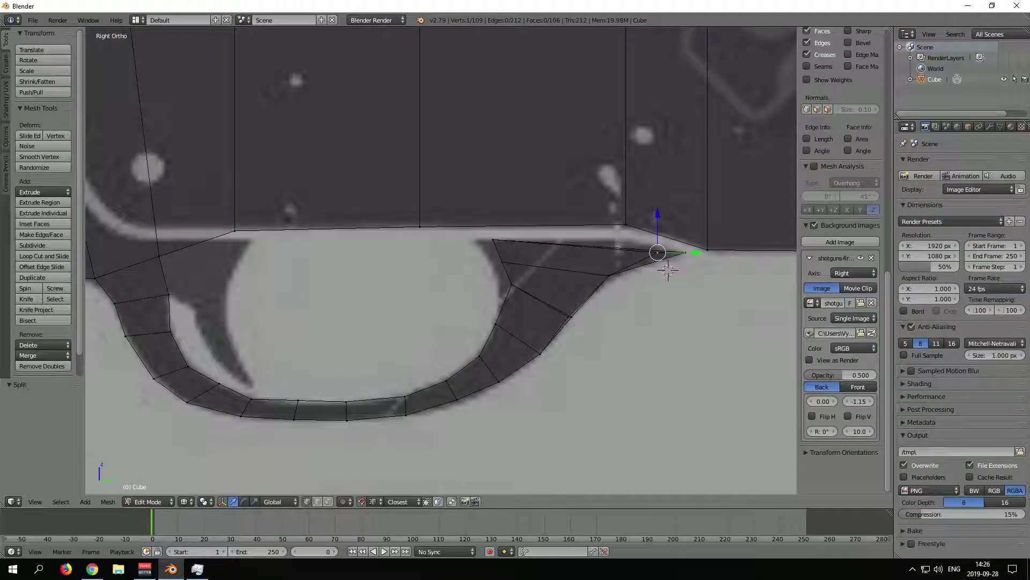
{"action": "key", "text": "ctrl+z"}
{"action": "key", "text": "z"}
{"action": "mouse_move", "coordinate": [668, 271]}
{"action": "middle_mouse_down"}
{"action": "mouse_move", "coordinate": [714, 246]}
{"action": "mouse_move", "coordinate": [668, 271]}
{"action": "middle_mouse_up"}
{"action": "key", "text": "KP_3"}
{"action": "key", "text": "z"}
{"action": "key", "text": "a"}
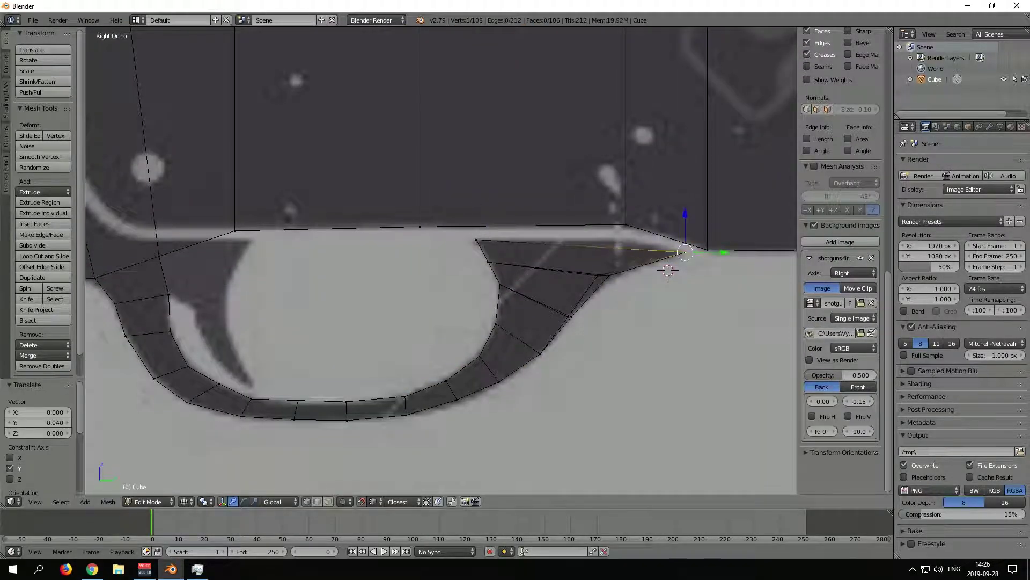
{"action": "key", "text": "a"}
Step: Move the guard's two-vertex front tip edge down onto the receiver's underside
{"action": "middle_click_drag", "start_coordinate": [668, 271], "coordinate": [607, 293], "text": "shift"}
{"action": "scroll", "coordinate": [607, 293], "scroll_direction": "up", "scroll_amount": 1}
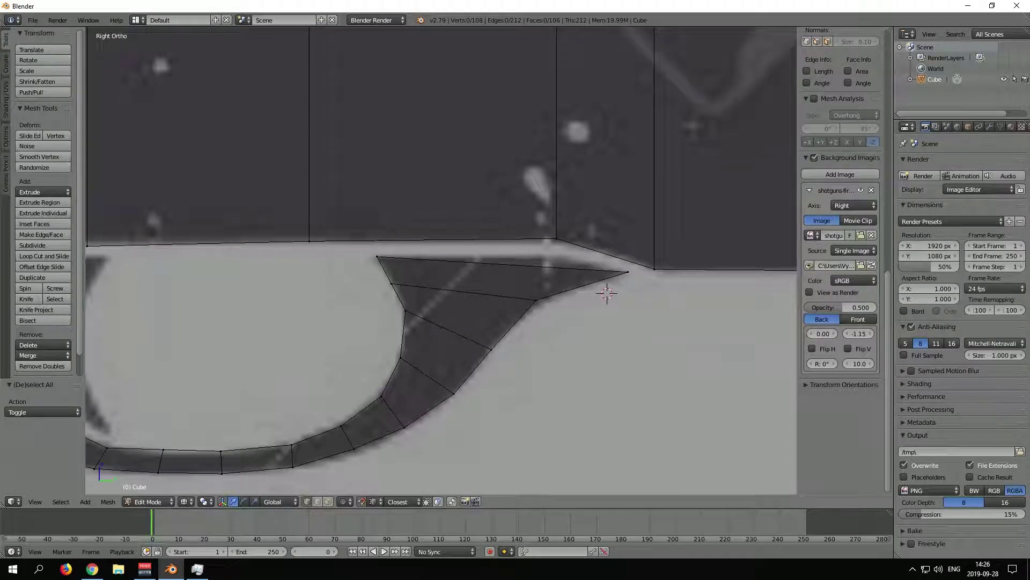
{"action": "scroll", "coordinate": [559, 281], "scroll_direction": "down", "scroll_amount": 3}
{"action": "scroll", "coordinate": [483, 290], "scroll_direction": "up", "scroll_amount": 3}
{"action": "right_click", "coordinate": [483, 293]}
{"action": "right_click", "coordinate": [514, 294], "text": "shift"}
{"action": "key", "text": "g"}
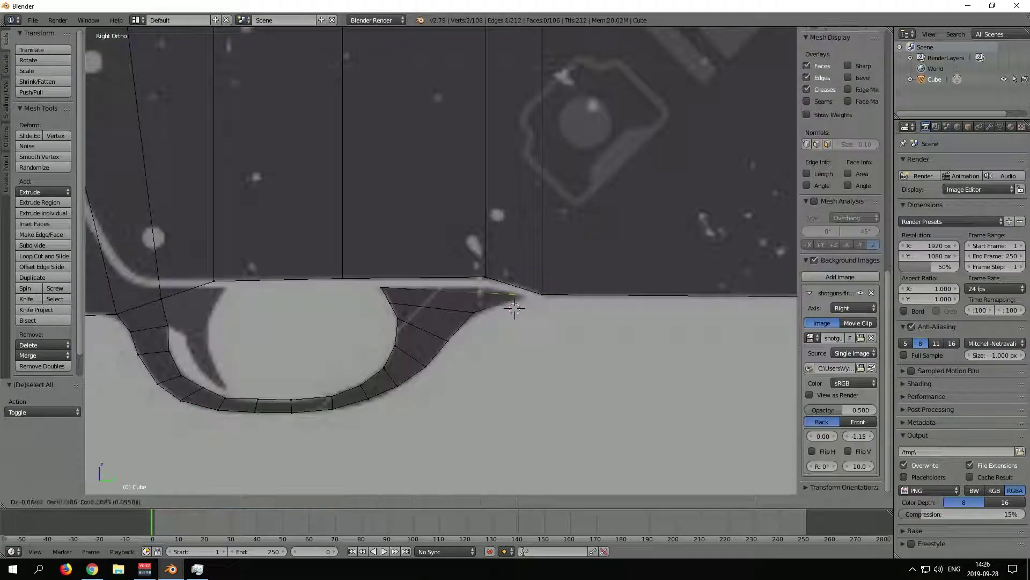
{"action": "left_click", "coordinate": [514, 307]}
Step: Reposition the tip edge again so it sits on the receiver
{"action": "key", "text": "a"}
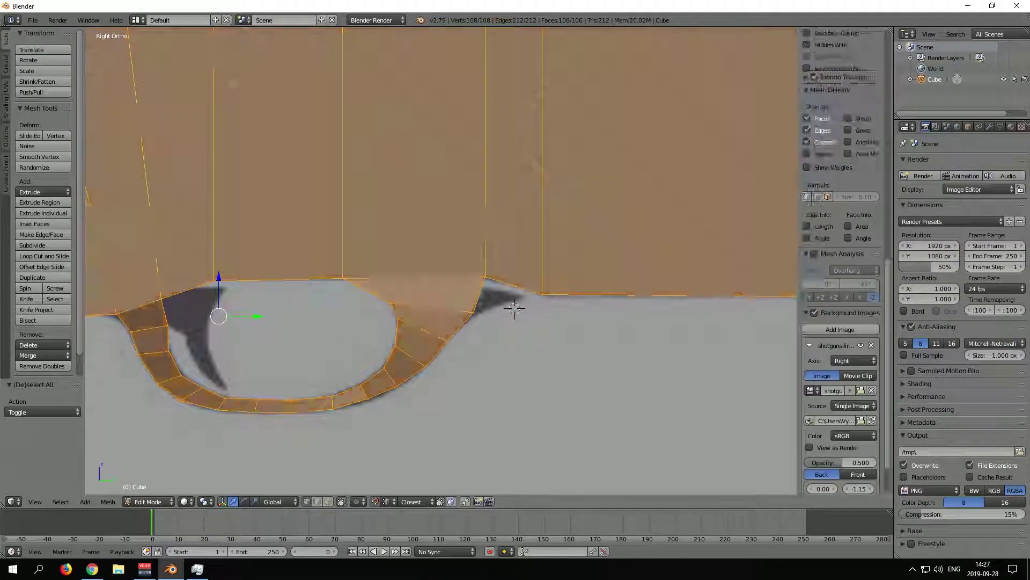
{"action": "key", "text": "a"}
{"action": "scroll", "coordinate": [510, 306], "scroll_direction": "down", "scroll_amount": 2}
{"action": "scroll", "coordinate": [646, 290], "scroll_direction": "up", "scroll_amount": 3}
{"action": "right_click", "coordinate": [646, 291]}
{"action": "key", "text": "g"}
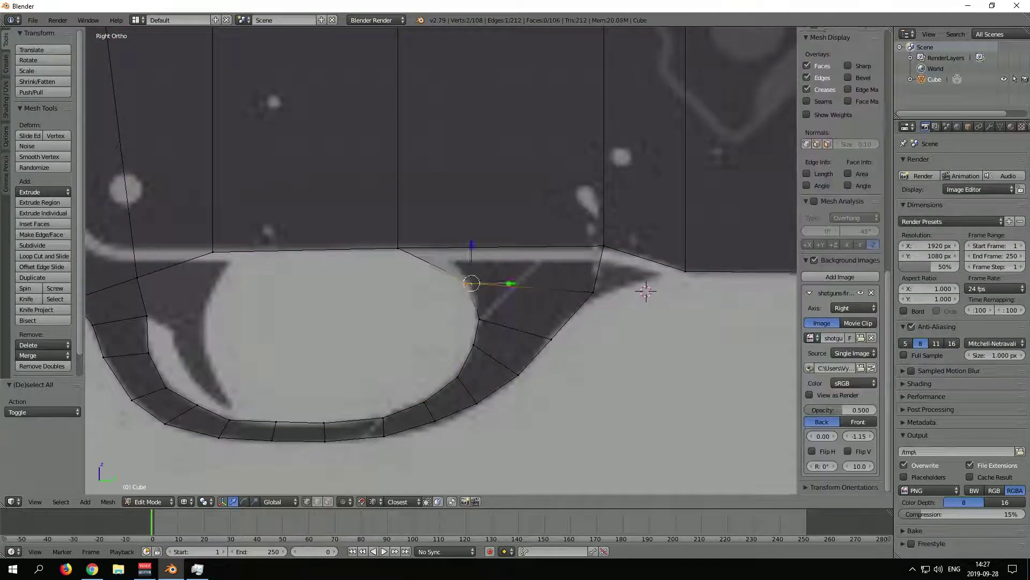
{"action": "right_click", "coordinate": [646, 290]}
{"action": "key", "text": "a"}
{"action": "scroll", "coordinate": [646, 290], "scroll_direction": "down", "scroll_amount": 3}
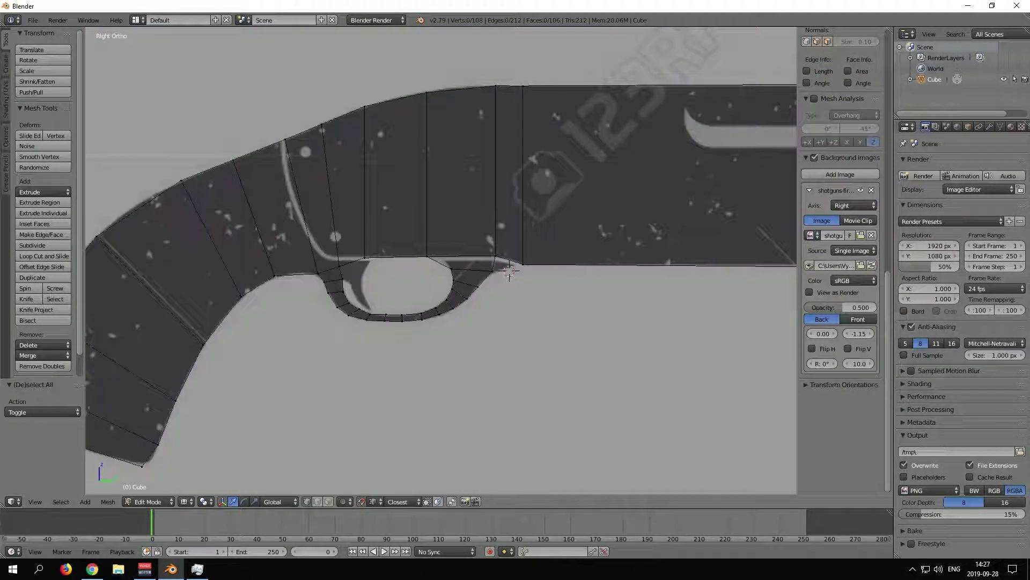
Step: Select all and run Remove Doubles, merging the tip to leave 106 vertices
{"action": "key", "text": "space"}
{"action": "type", "text": "a"}
{"action": "key", "text": "Escape"}
{"action": "key", "text": "a"}
{"action": "key", "text": "space"}
{"action": "type", "text": "remov"}
{"action": "key", "text": "Return"}
{"action": "key", "text": "a"}
{"action": "scroll", "coordinate": [559, 278], "scroll_direction": "up", "scroll_amount": 3}
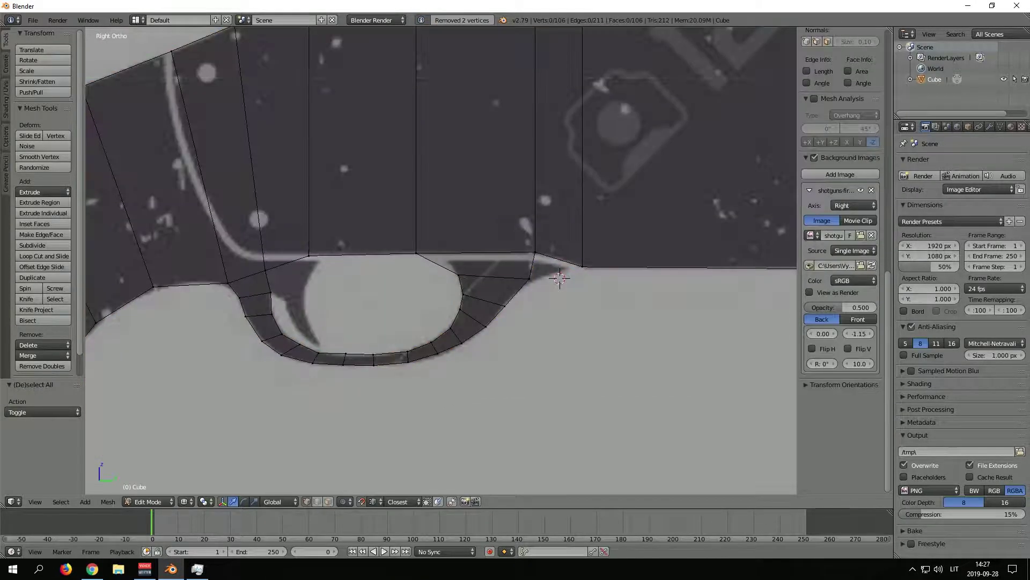
{"action": "scroll", "coordinate": [347, 467], "scroll_direction": "down", "scroll_amount": 1}
{"action": "right_click", "coordinate": [428, 161], "text": "alt"}
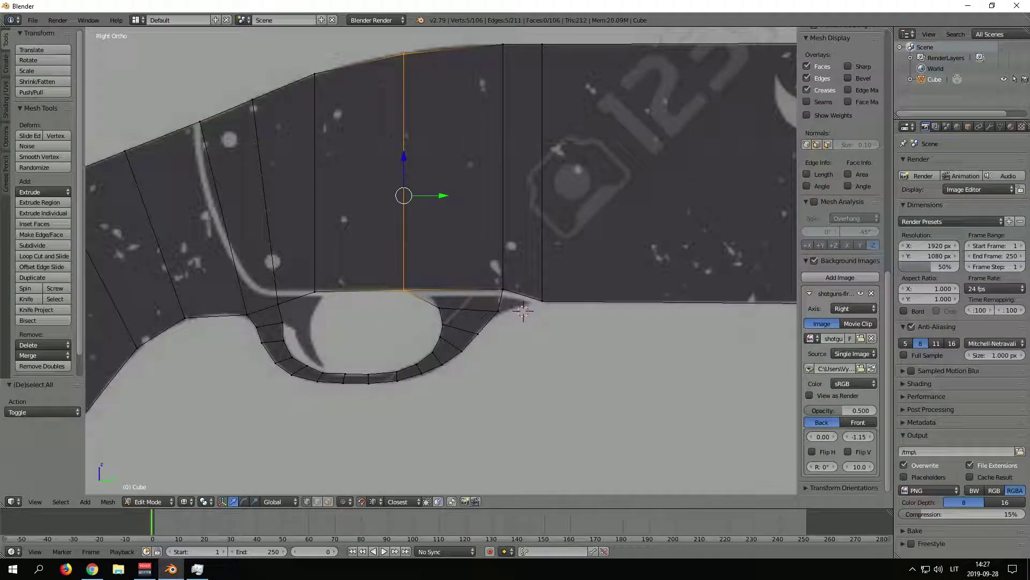
Step: Select the receiver's front end face and hide the side properties panel
{"action": "key", "text": "a"}
{"action": "scroll", "coordinate": [524, 310], "scroll_direction": "down", "scroll_amount": 4}
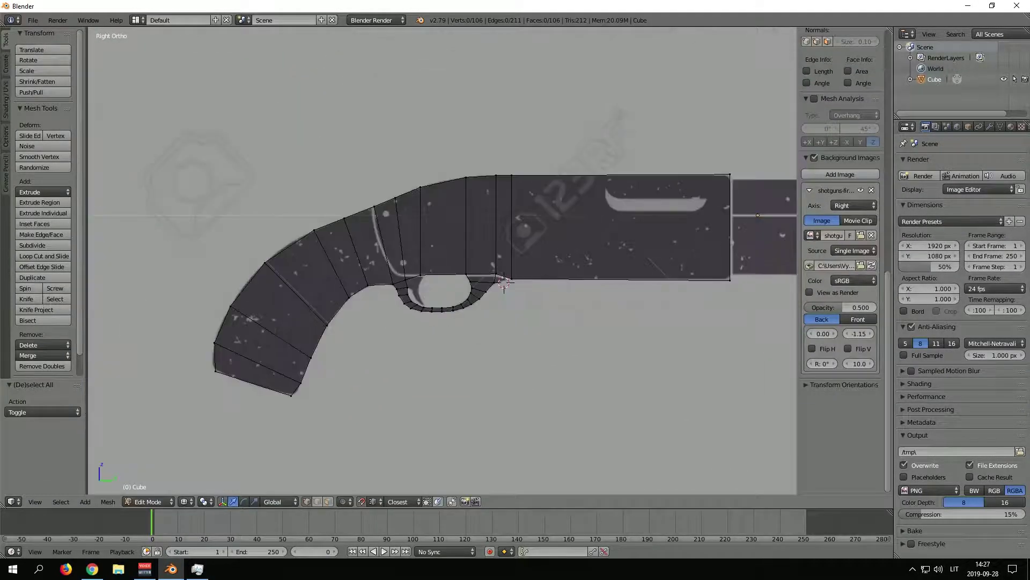
{"action": "scroll", "coordinate": [137, 310], "scroll_direction": "up", "scroll_amount": 3}
{"action": "scroll", "coordinate": [137, 310], "scroll_direction": "up", "scroll_amount": 2}
{"action": "scroll", "coordinate": [488, 108], "scroll_direction": "down", "scroll_amount": 1}
{"action": "right_click", "coordinate": [542, 96]}
{"action": "key", "text": "n"}
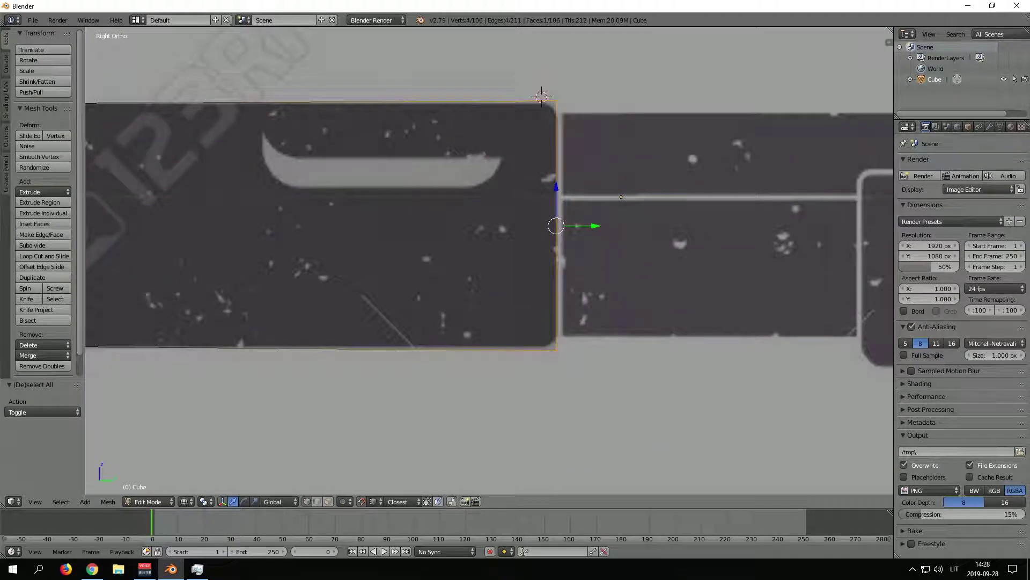
{"action": "key", "text": "Escape"}
{"action": "key", "text": "a"}
{"action": "scroll", "coordinate": [306, 255], "scroll_direction": "down", "scroll_amount": 3}
Step: Extrude the receiver's end face forward twice toward the barrel
{"action": "key", "text": "e"}
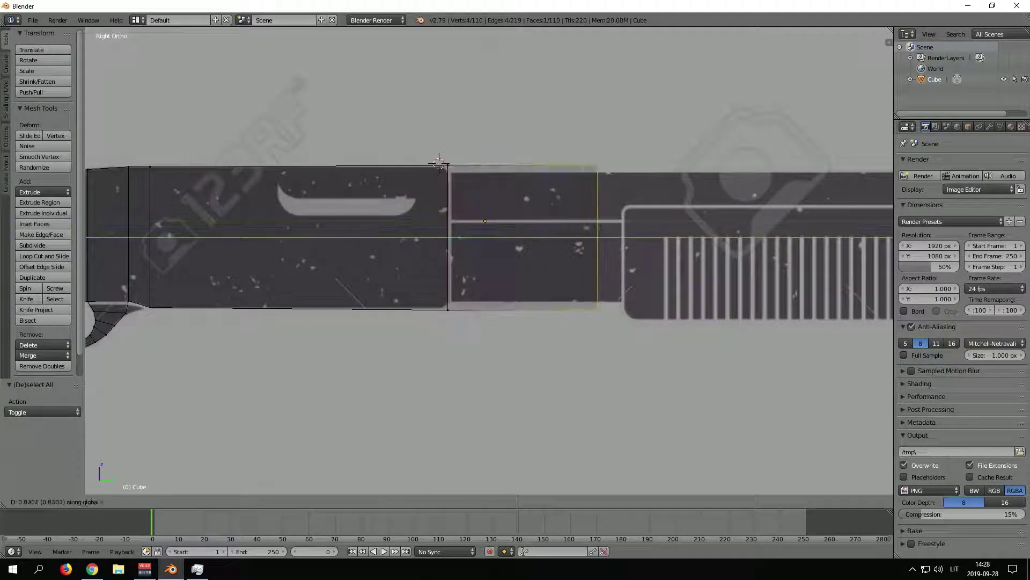
{"action": "key", "text": "Return"}
{"action": "scroll", "coordinate": [489, 260], "scroll_direction": "down", "scroll_amount": 3}
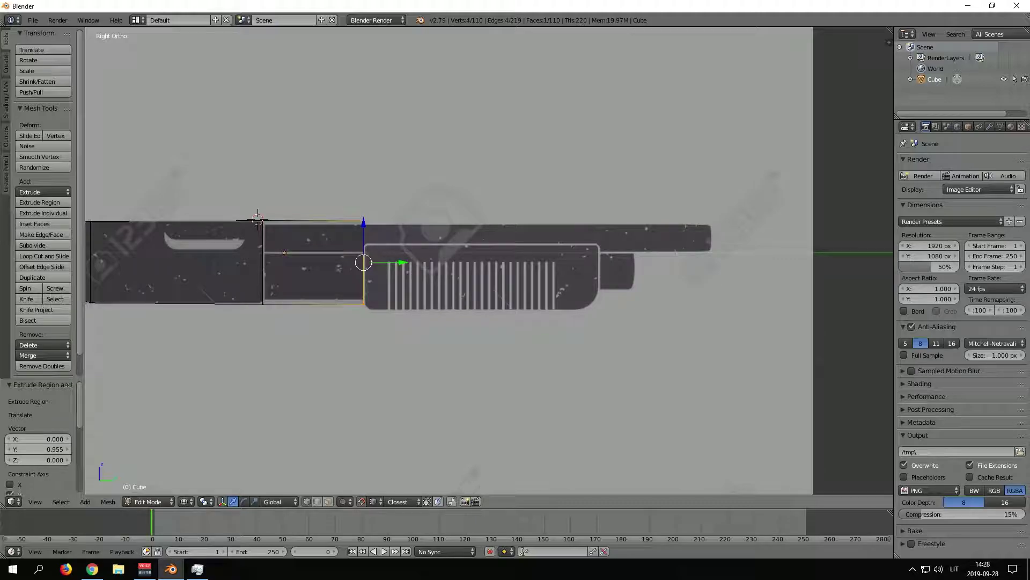
{"action": "key", "text": "e"}
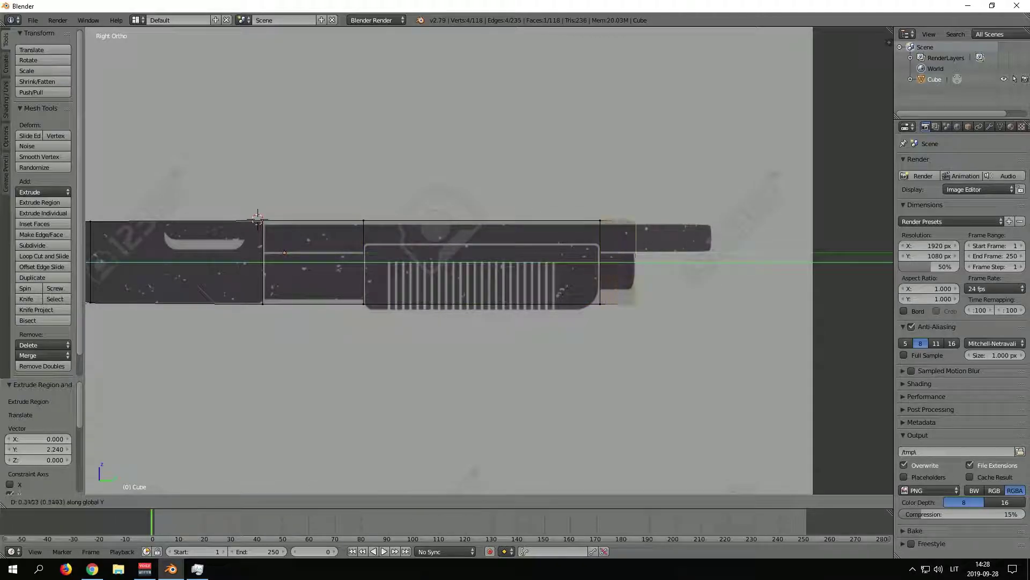
{"action": "key", "text": "Return"}
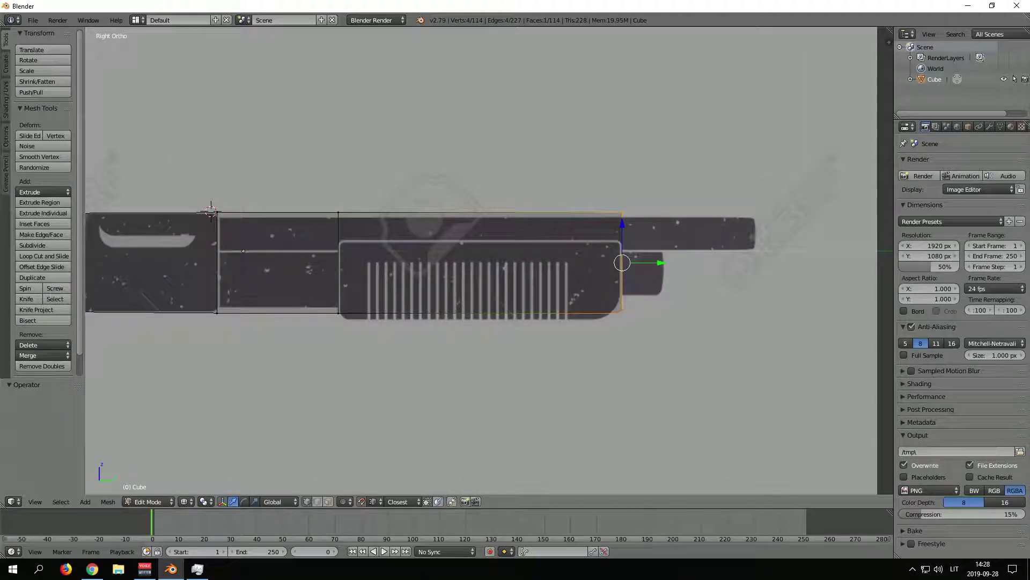
Step: Reselect geometry on the receiver and confirm a further forward extrusion
{"action": "middle_click_drag", "start_coordinate": [483, 258], "coordinate": [748, 272], "text": "shift"}
{"action": "right_click", "coordinate": [429, 277], "text": "alt"}
{"action": "key", "text": "a"}
{"action": "key", "text": "a"}
{"action": "middle_click_drag", "start_coordinate": [528, 270], "coordinate": [411, 271], "text": "shift"}
{"action": "right_click", "coordinate": [410, 271]}
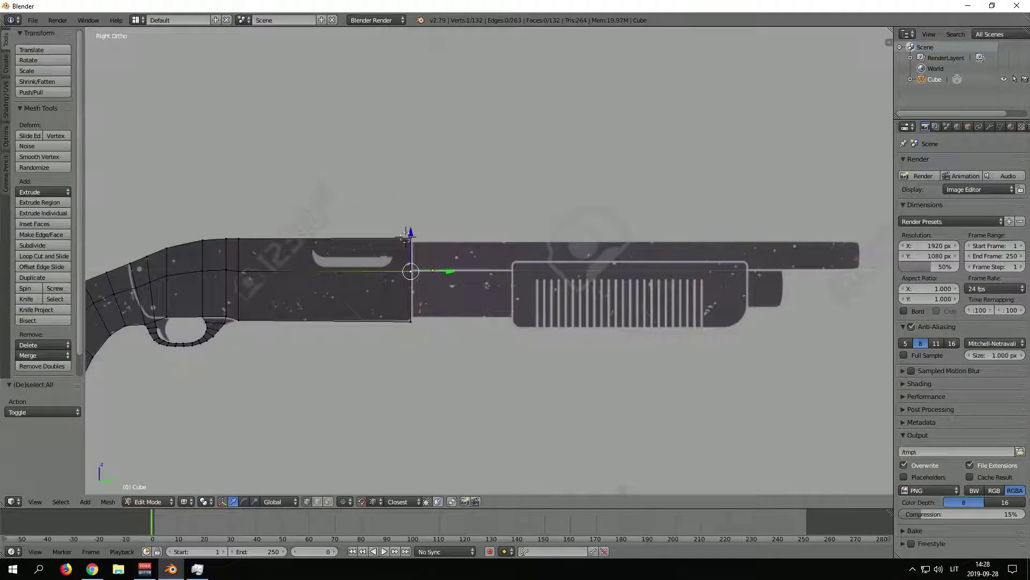
{"action": "key", "text": "Return"}
{"action": "scroll", "coordinate": [496, 267], "scroll_direction": "up", "scroll_amount": 3}
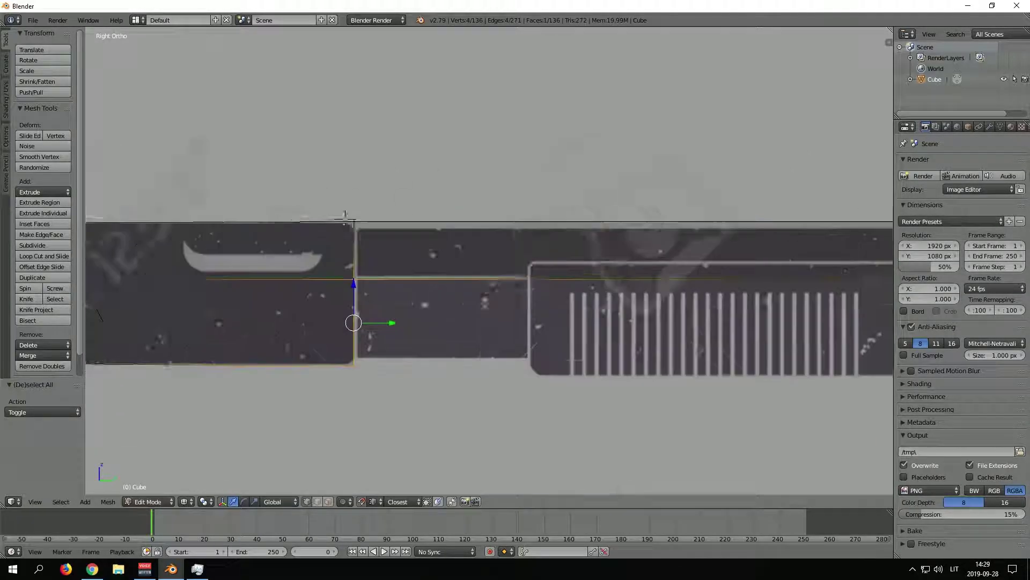
{"action": "scroll", "coordinate": [192, 168], "scroll_direction": "down", "scroll_amount": 2}
Step: Inset the end face and extrude it along Y by 3.530 to form the barrel
{"action": "key", "text": "e"}
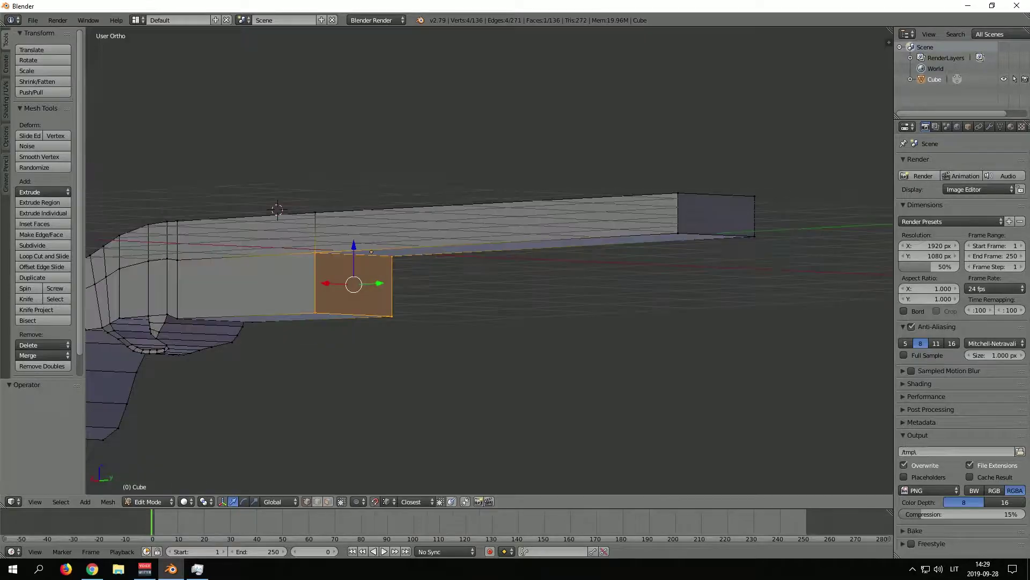
{"action": "key", "text": "i"}
{"action": "key", "text": "KP_3"}
{"action": "key", "text": "g"}
{"action": "key", "text": "y"}
{"action": "key", "text": "Return"}
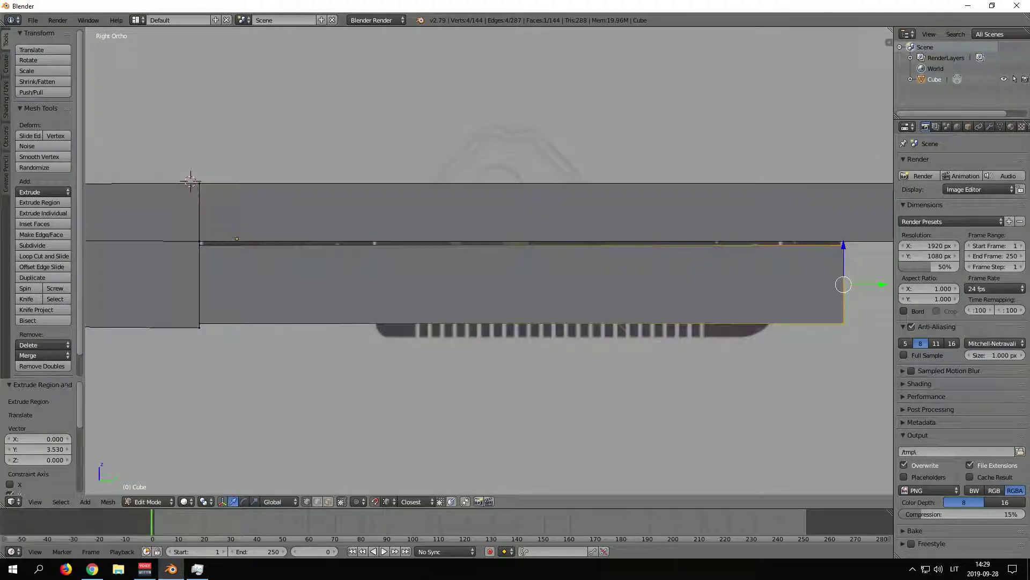
{"action": "scroll", "coordinate": [483, 258], "scroll_direction": "down", "scroll_amount": 2}
{"action": "middle_click_drag", "start_coordinate": [484, 257], "coordinate": [515, 231]}
{"action": "scroll", "coordinate": [483, 257], "scroll_direction": "up", "scroll_amount": 2}
Step: Delete the stray extruded end vertices
{"action": "key", "text": "x"}
{"action": "left_click", "coordinate": [708, 263]}
{"action": "key", "text": "KP_3"}
{"action": "scroll", "coordinate": [379, 216], "scroll_direction": "up", "scroll_amount": 7}
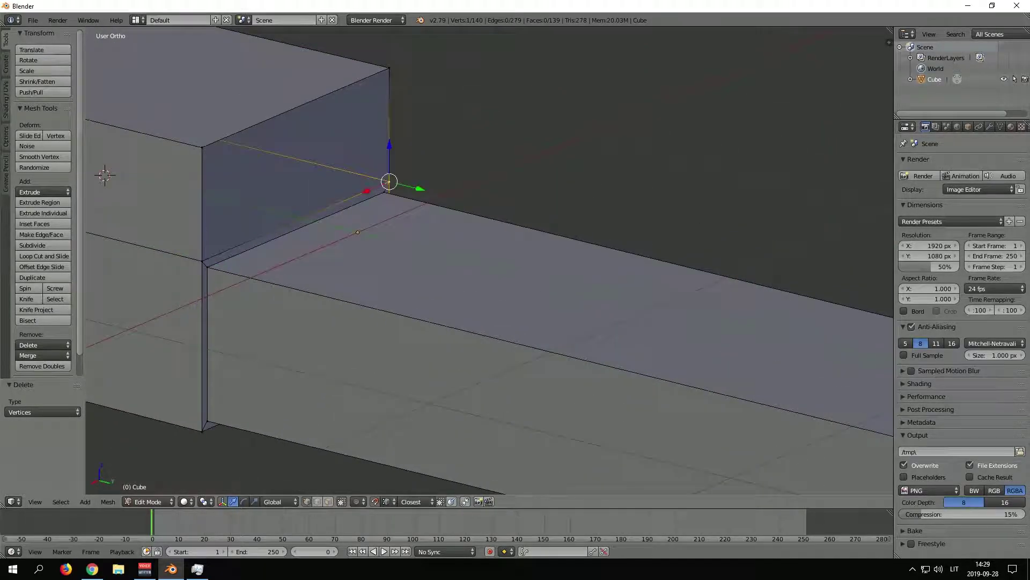
Step: Inset the magazine tube's end face and return to the full side view
{"action": "key", "text": "a"}
{"action": "right_click", "coordinate": [295, 172]}
{"action": "key", "text": "i"}
{"action": "key", "text": "Return"}
{"action": "key", "text": "a"}
{"action": "key", "text": "KP_3"}
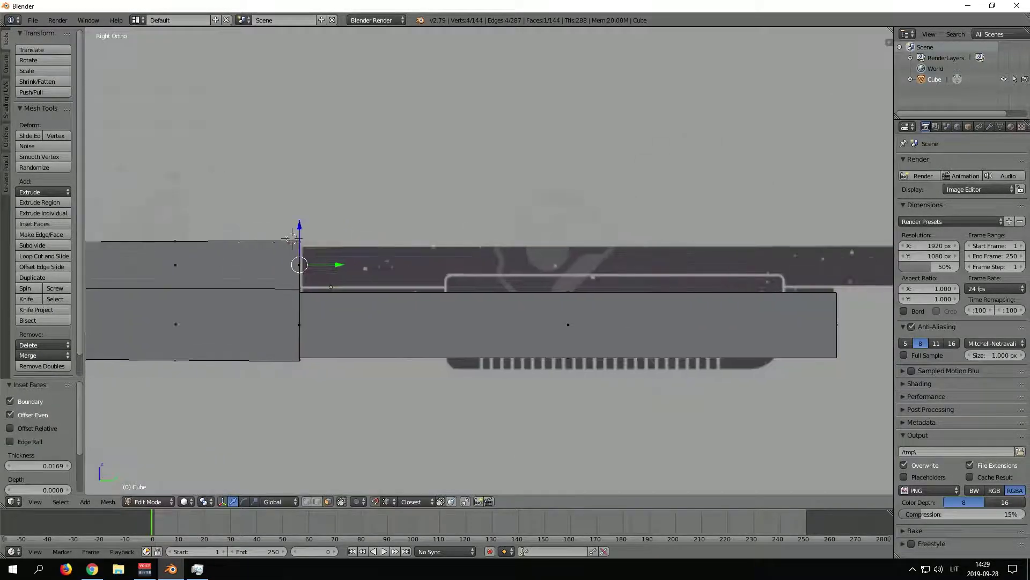
{"action": "scroll", "coordinate": [483, 257], "scroll_direction": "down", "scroll_amount": 4}
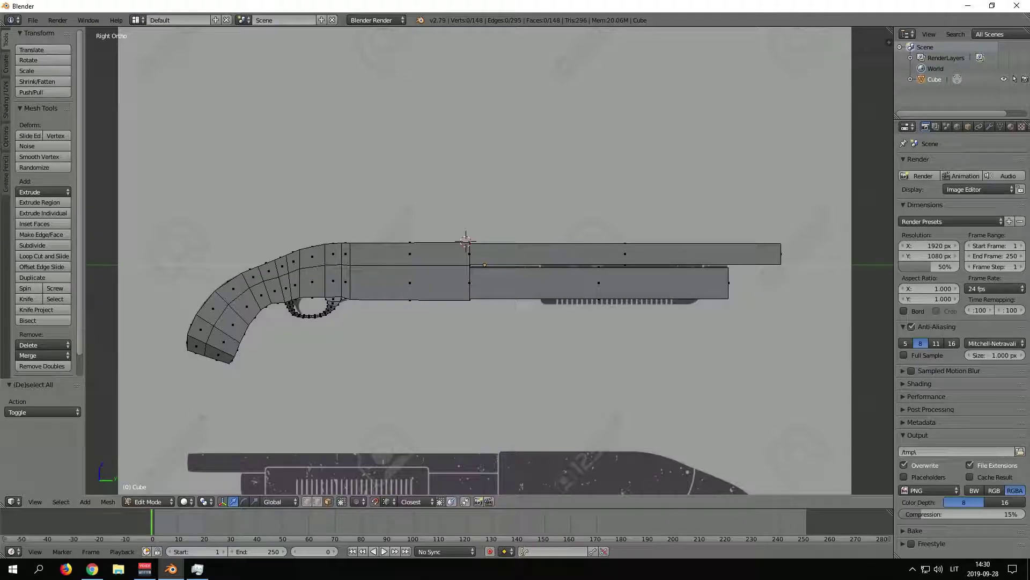
Step: Pick out an edge loop across the grip, undoing back to that loop selection
{"action": "scroll", "coordinate": [429, 269], "scroll_direction": "up", "scroll_amount": 3}
{"action": "scroll", "coordinate": [429, 268], "scroll_direction": "up", "scroll_amount": 3}
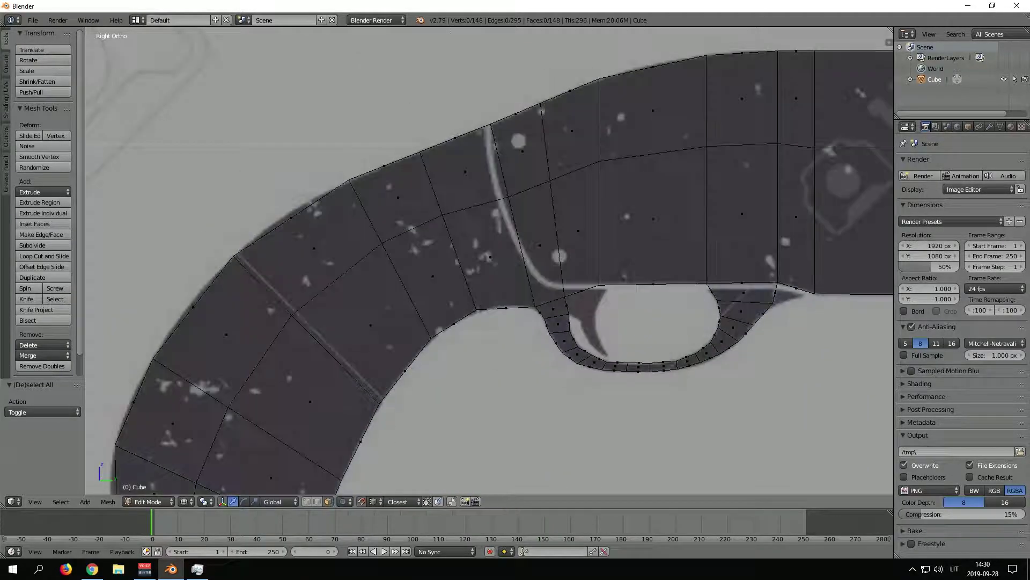
{"action": "key", "text": "a"}
{"action": "right_click", "coordinate": [414, 301], "text": "alt"}
{"action": "key", "text": "a"}
{"action": "scroll", "coordinate": [483, 268], "scroll_direction": "down", "scroll_amount": 1}
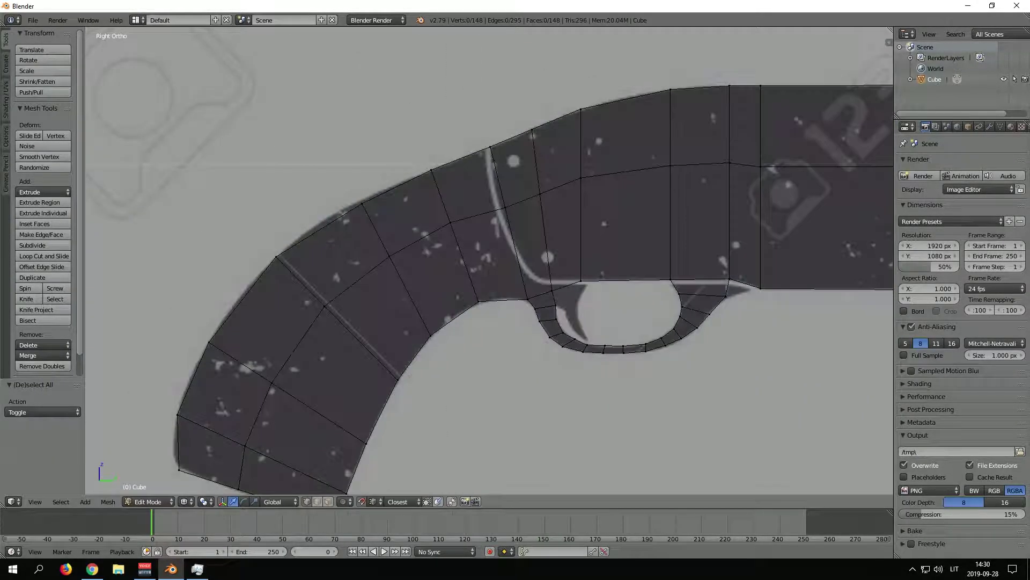
{"action": "key", "text": "a"}
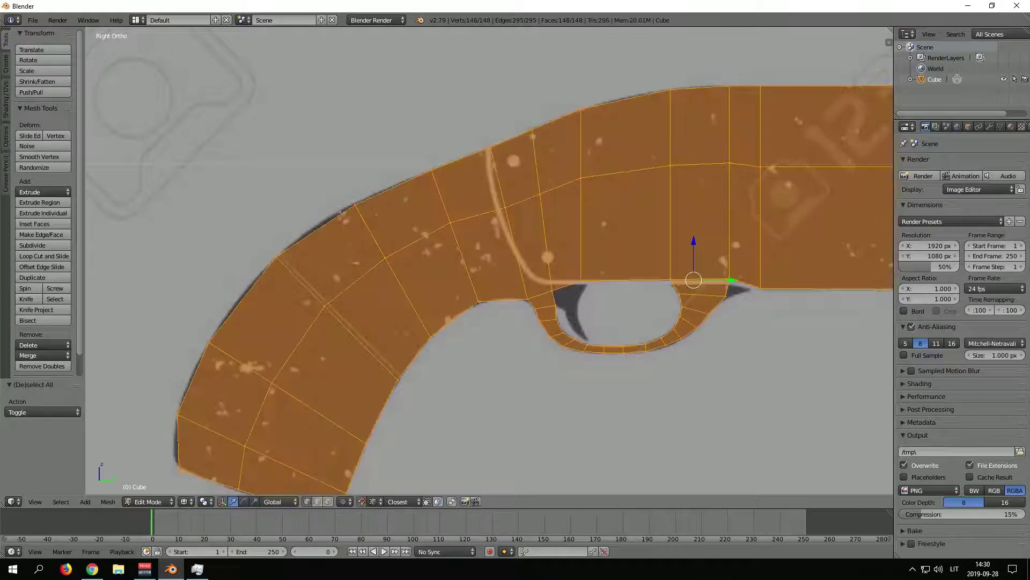
{"action": "key", "text": "ctrl+z"}
{"action": "scroll", "coordinate": [483, 257], "scroll_direction": "up", "scroll_amount": 2}
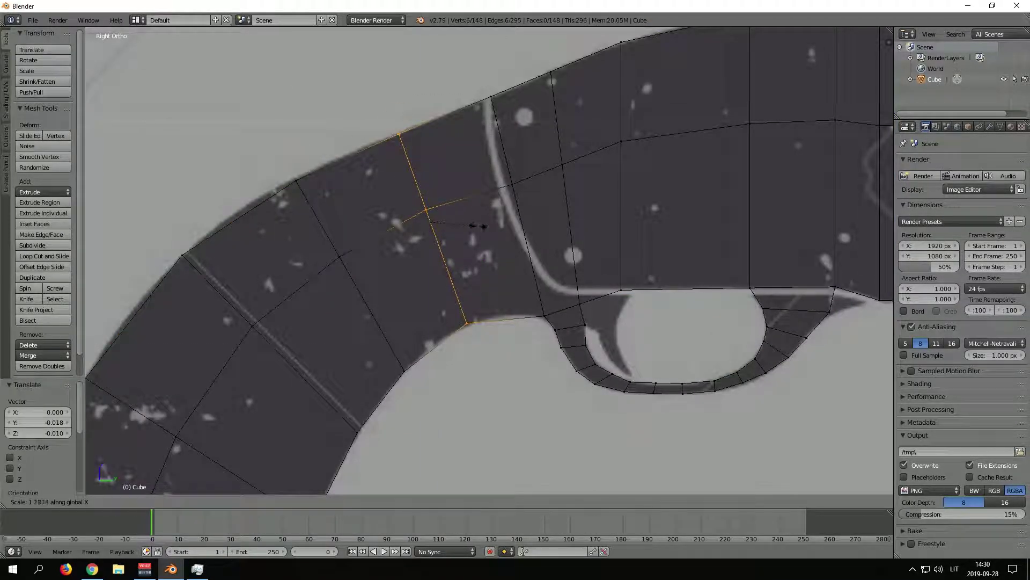
{"action": "key", "text": "Escape"}
{"action": "scroll", "coordinate": [468, 216], "scroll_direction": "down", "scroll_amount": 5}
Step: Compare the gun in front and side views, then orbit to an angled view
{"action": "key", "text": "KP_1"}
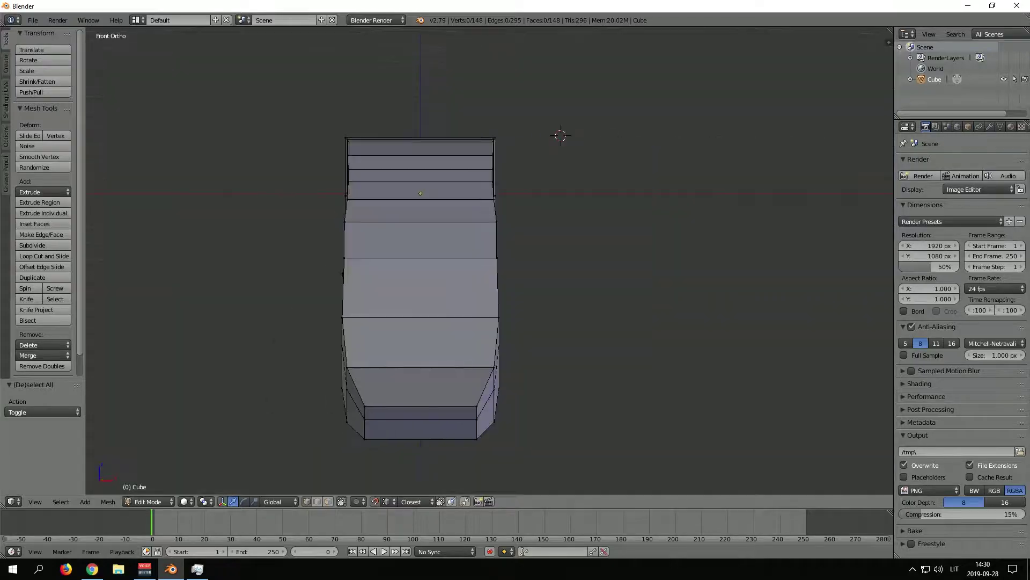
{"action": "key", "text": "a"}
{"action": "key", "text": "KP_3"}
{"action": "key", "text": "a"}
{"action": "key", "text": "KP_1"}
{"action": "key", "text": "KP_3"}
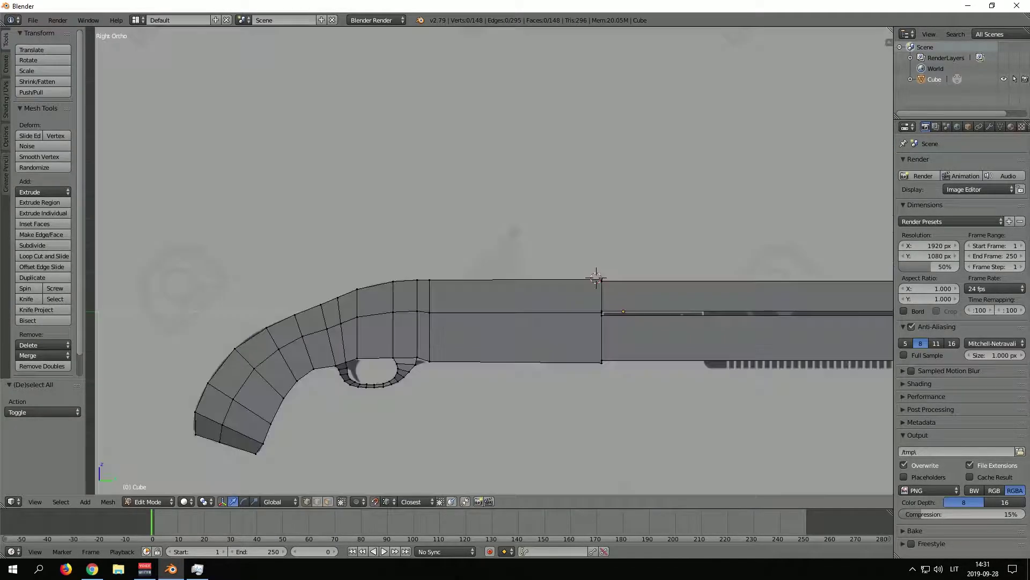
{"action": "mouse_move", "coordinate": [483, 258]}
{"action": "middle_mouse_down"}
{"action": "mouse_move", "coordinate": [537, 215]}
{"action": "mouse_move", "coordinate": [483, 257]}
{"action": "mouse_move", "coordinate": [515, 236]}
{"action": "middle_mouse_up"}
{"action": "scroll", "coordinate": [483, 257], "scroll_direction": "up", "scroll_amount": 3}
Step: Select the grip's top edge loop and view it in wireframe against the reference
{"action": "right_click", "coordinate": [633, 172], "text": "alt"}
{"action": "key", "text": "z"}
{"action": "key", "text": "z"}
{"action": "right_click", "coordinate": [489, 224], "text": "alt"}
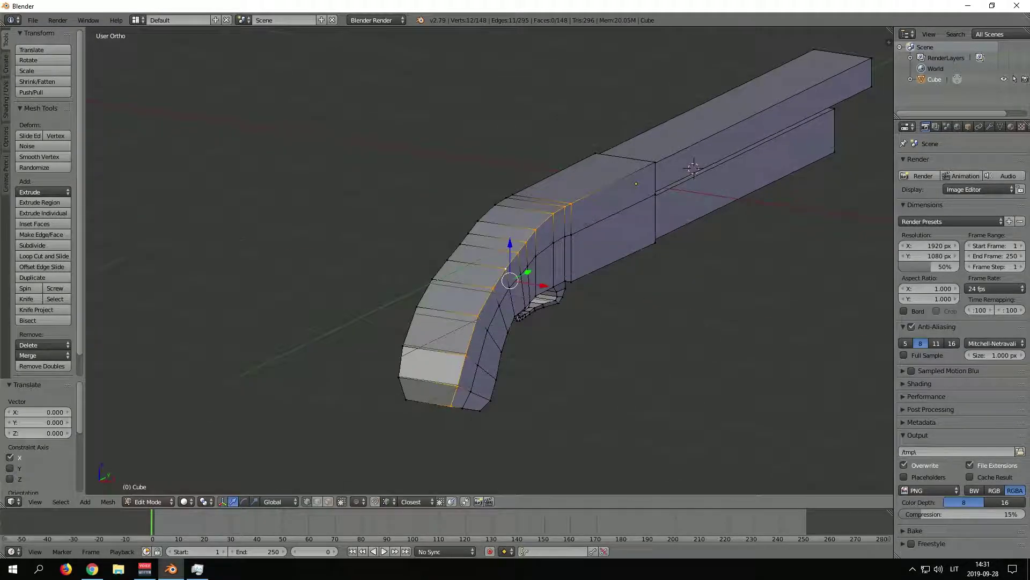
{"action": "key", "text": "ctrl+z"}
{"action": "key", "text": "KP_3"}
{"action": "key", "text": "z"}
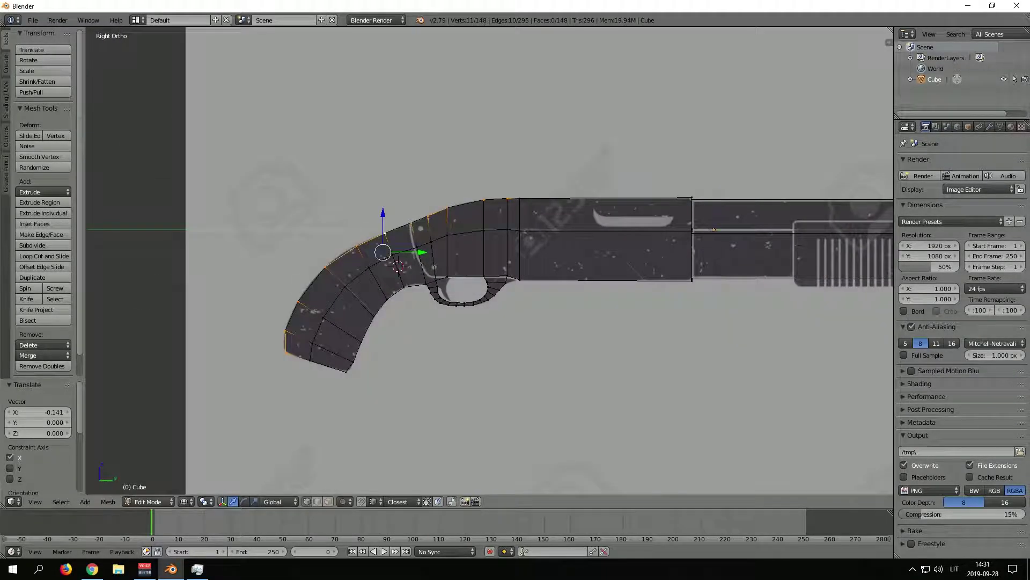
{"action": "key", "text": "z"}
{"action": "key", "text": "a"}
{"action": "key", "text": "z"}
Step: Shift the grip's top edge loop along X to follow the reference outline
{"action": "scroll", "coordinate": [317, 310], "scroll_direction": "up", "scroll_amount": 4}
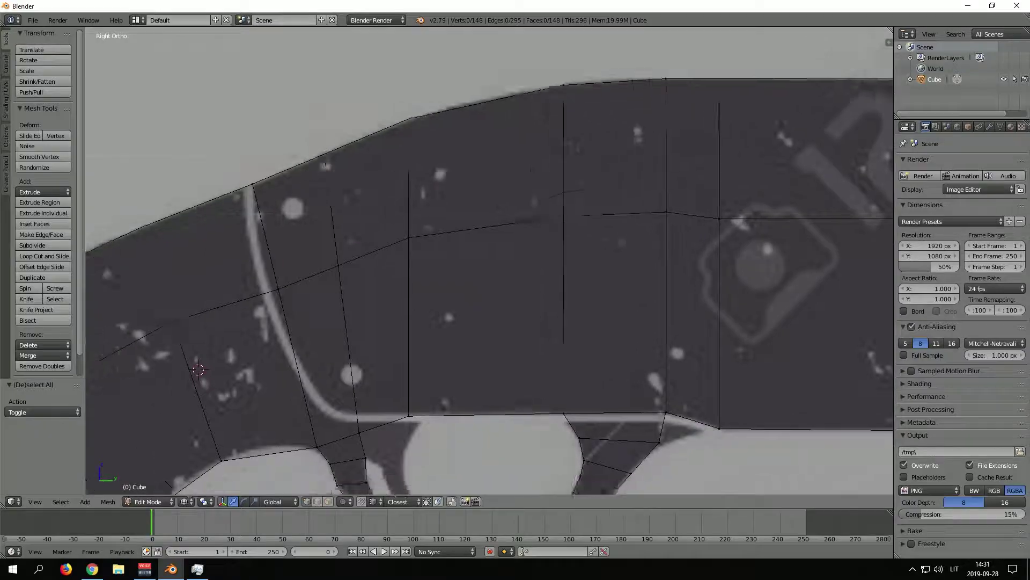
{"action": "scroll", "coordinate": [317, 311], "scroll_direction": "up", "scroll_amount": 2}
{"action": "middle_click_drag", "start_coordinate": [483, 258], "coordinate": [475, 232], "text": "shift"}
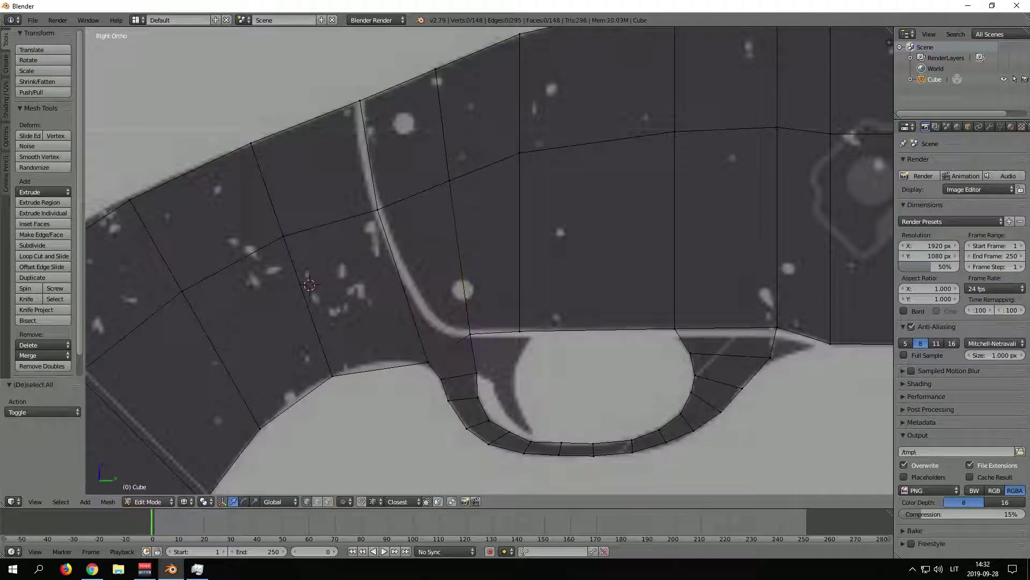
{"action": "key", "text": "Return"}
{"action": "scroll", "coordinate": [488, 260], "scroll_direction": "down", "scroll_amount": 2}
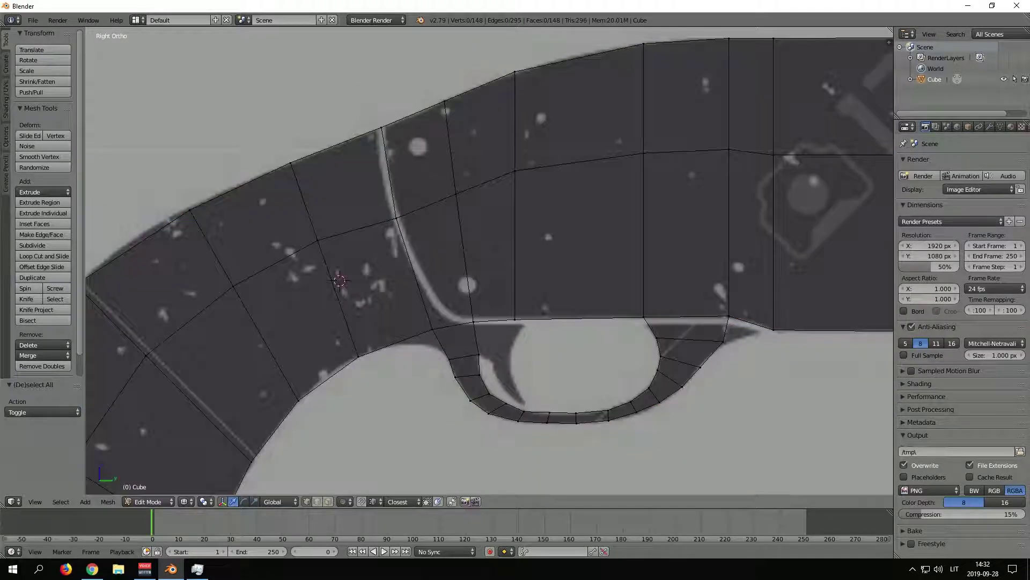
{"action": "key", "text": "a"}
{"action": "scroll", "coordinate": [339, 280], "scroll_direction": "down", "scroll_amount": 1}
Step: In face select mode, select the face loop running across the grip
{"action": "key", "text": "z"}
{"action": "middle_click_drag", "start_coordinate": [339, 280], "coordinate": [394, 282]}
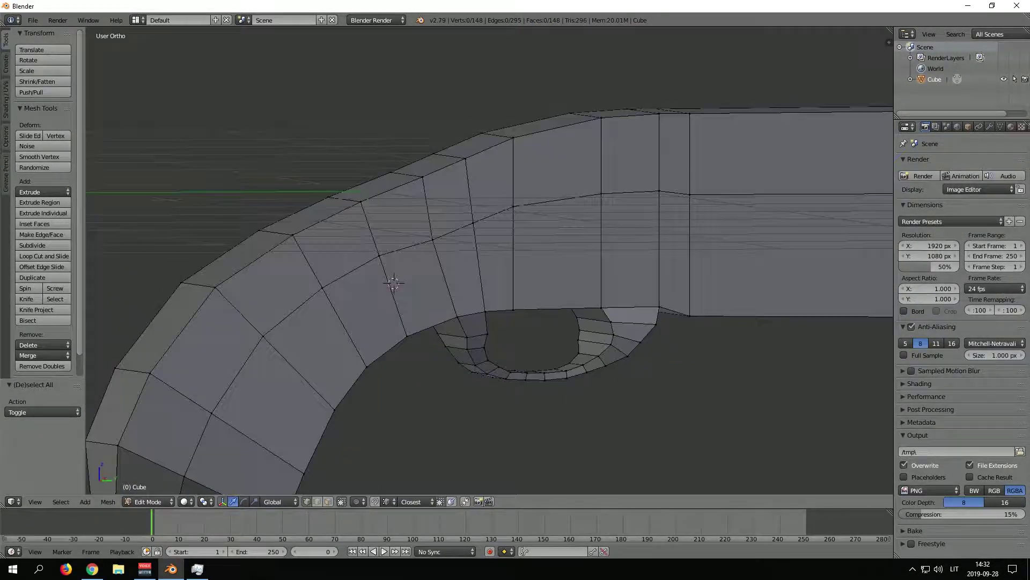
{"action": "right_click", "coordinate": [438, 241], "text": "alt"}
{"action": "middle_click_drag", "start_coordinate": [438, 241], "coordinate": [461, 241]}
{"action": "key", "text": "a"}
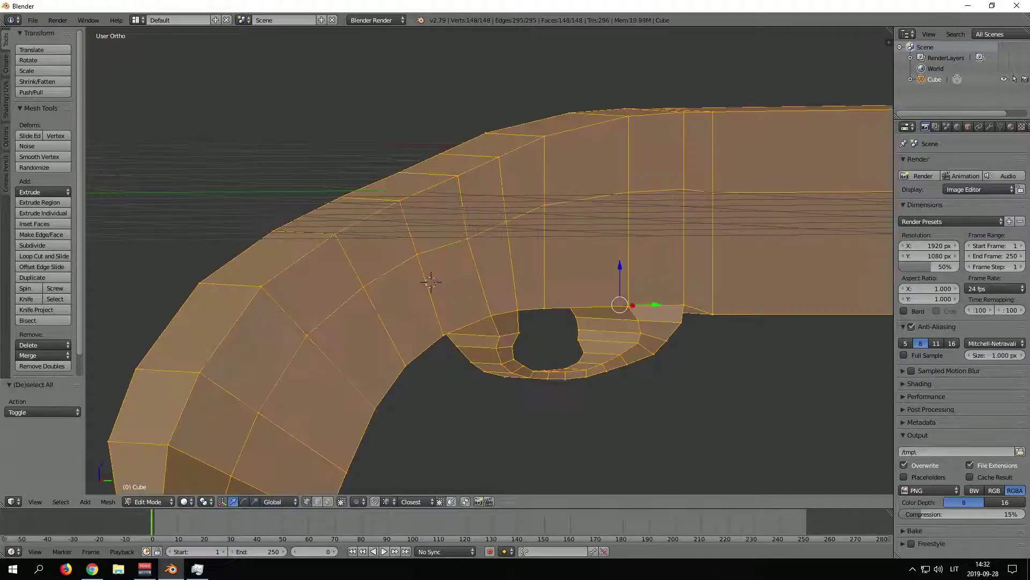
{"action": "key", "text": "a"}
{"action": "middle_click_drag", "start_coordinate": [430, 282], "coordinate": [461, 284]}
{"action": "right_click", "coordinate": [460, 288]}
{"action": "middle_click_drag", "start_coordinate": [270, 314], "coordinate": [322, 268]}
{"action": "middle_click_drag", "start_coordinate": [483, 268], "coordinate": [537, 258]}
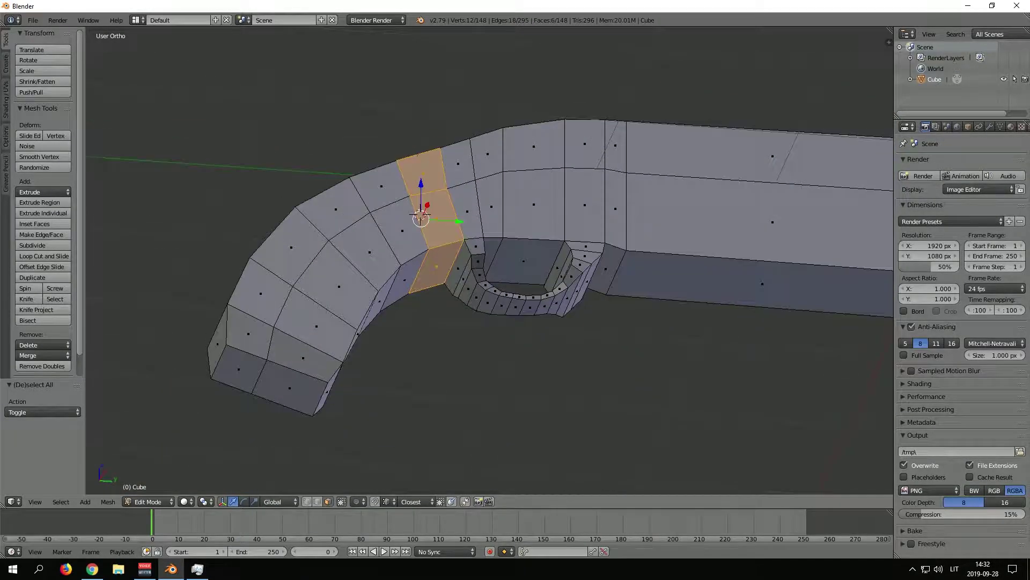
{"action": "right_click", "coordinate": [440, 301], "text": "alt"}
{"action": "middle_click_drag", "start_coordinate": [440, 301], "coordinate": [408, 279]}
Step: Grow the grip selection, extrude it and scale the new faces to 0.914
{"action": "key", "text": "v"}
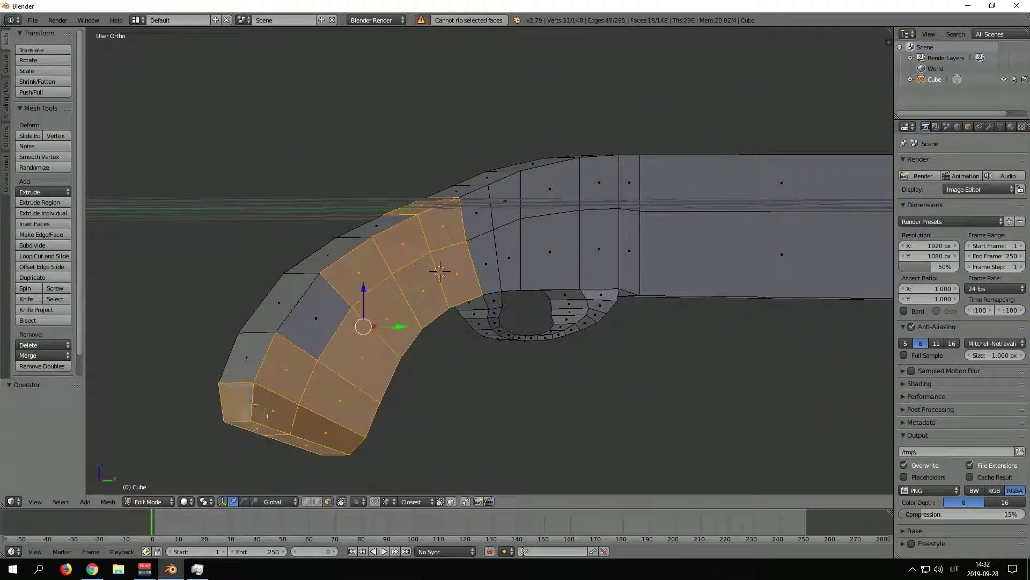
{"action": "key", "text": "KP_3"}
{"action": "mouse_move", "coordinate": [591, 386]}
{"action": "middle_mouse_down"}
{"action": "mouse_move", "coordinate": [537, 349]}
{"action": "mouse_move", "coordinate": [644, 419]}
{"action": "middle_mouse_up"}
{"action": "key", "text": "s"}
{"action": "middle_click_drag", "start_coordinate": [414, 342], "coordinate": [457, 350], "text": "shift"}
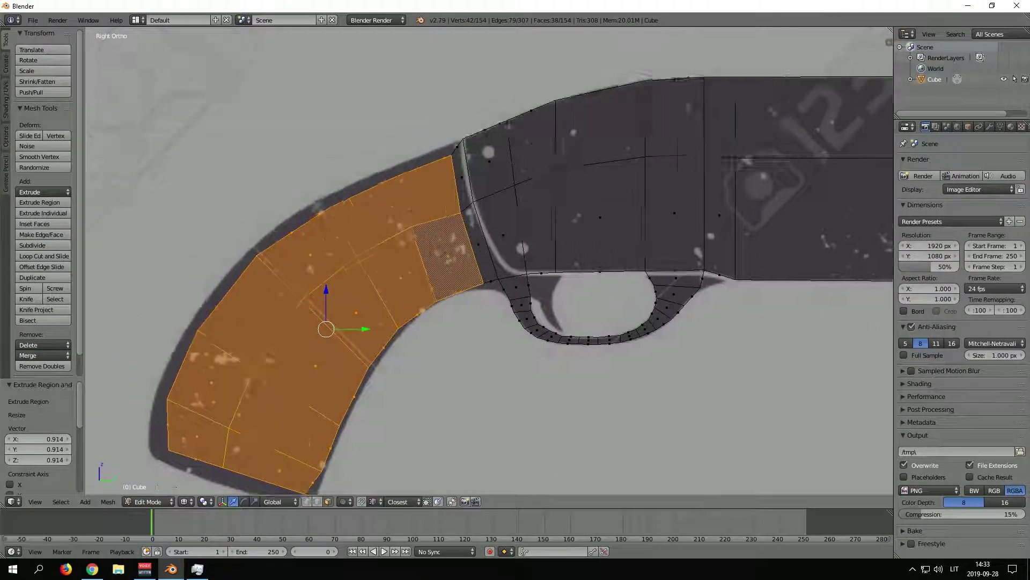
{"action": "key", "text": "s"}
{"action": "left_click", "coordinate": [460, 354]}
{"action": "key", "text": "a"}
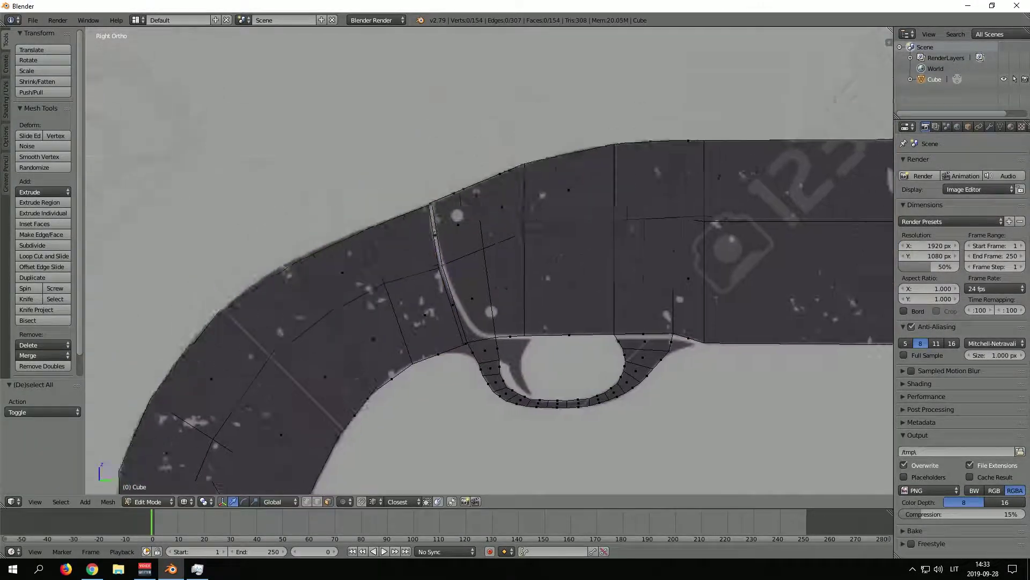
{"action": "scroll", "coordinate": [380, 129], "scroll_direction": "up", "scroll_amount": 4}
{"action": "key", "text": "b"}
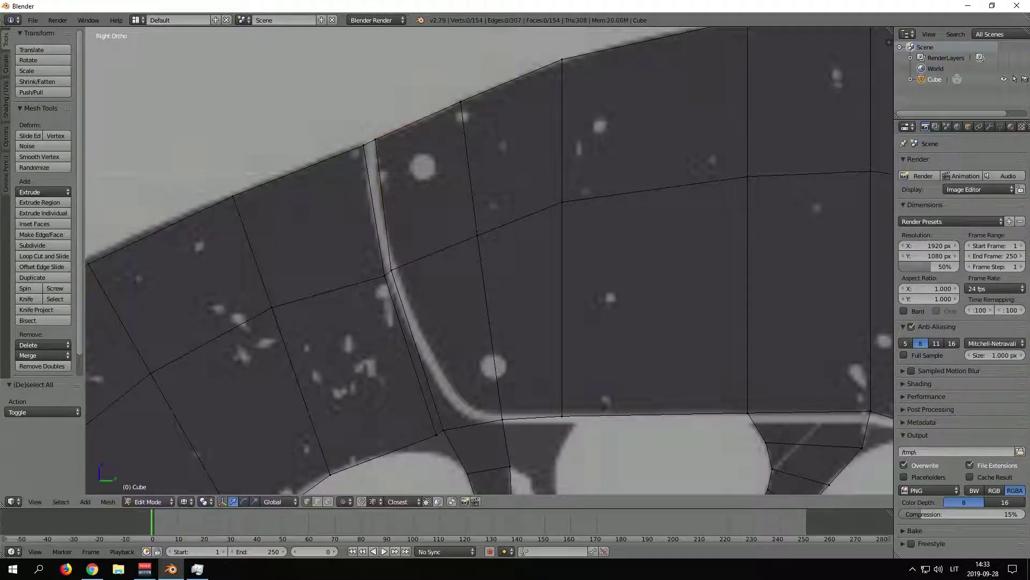
Step: Box-select the trigger-guard faces and delete them
{"action": "mouse_move", "coordinate": [457, 429]}
{"action": "middle_mouse_down", "text": "shift"}
{"action": "mouse_move", "coordinate": [475, 385]}
{"action": "mouse_move", "coordinate": [477, 333]}
{"action": "middle_mouse_up", "text": "shift"}
{"action": "scroll", "coordinate": [478, 330], "scroll_direction": "down", "scroll_amount": 1}
{"action": "key", "text": "a"}
{"action": "key", "text": "b"}
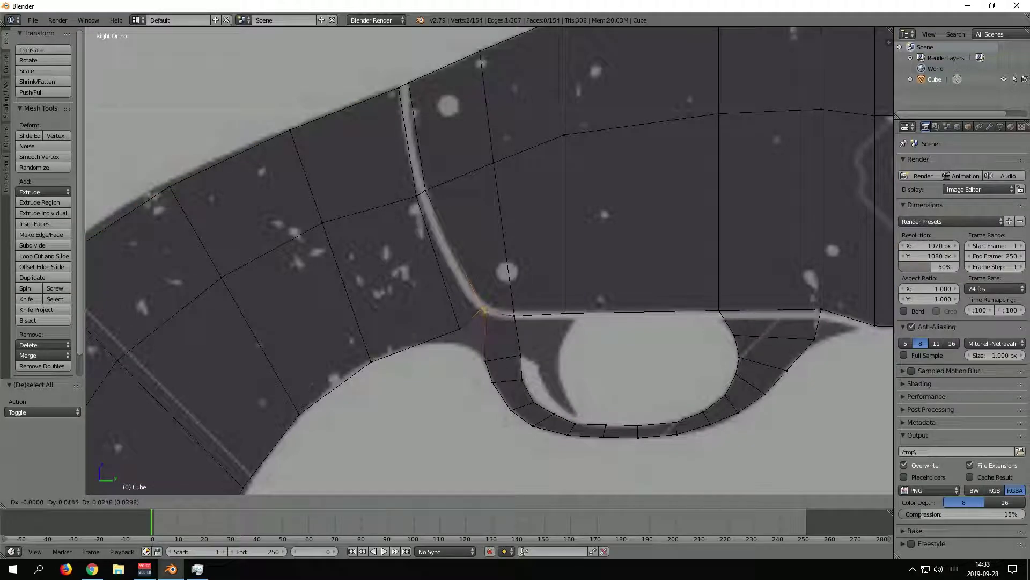
{"action": "left_click_drag", "start_coordinate": [832, 447], "coordinate": [832, 447]}
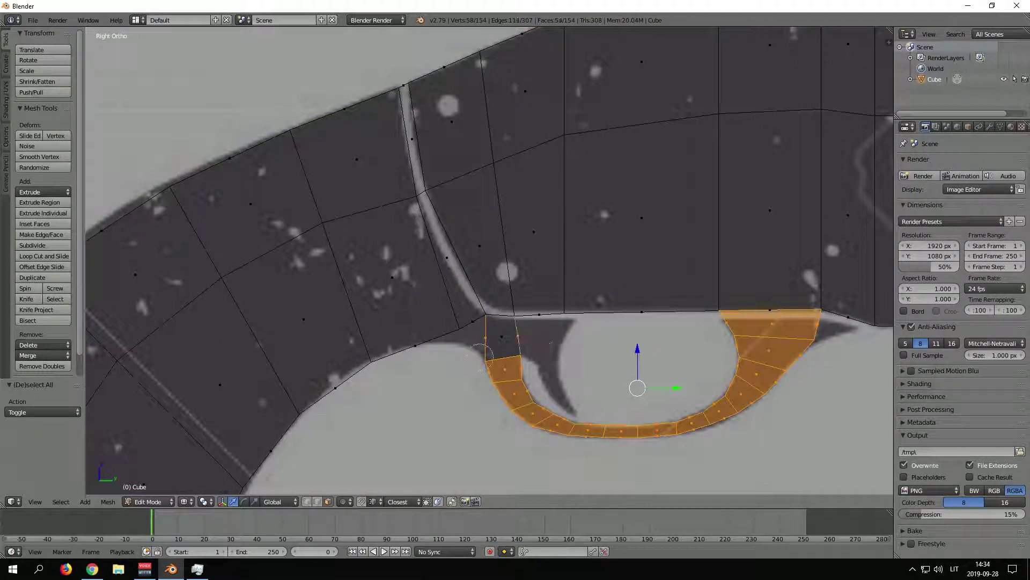
{"action": "key", "text": "x"}
{"action": "left_click", "coordinate": [832, 447]}
{"action": "middle_click_drag", "start_coordinate": [537, 322], "coordinate": [563, 269]}
Step: Fill the gap under the stock and nudge the lower edge to reshape the corner
{"action": "key", "text": "ctrl+z"}
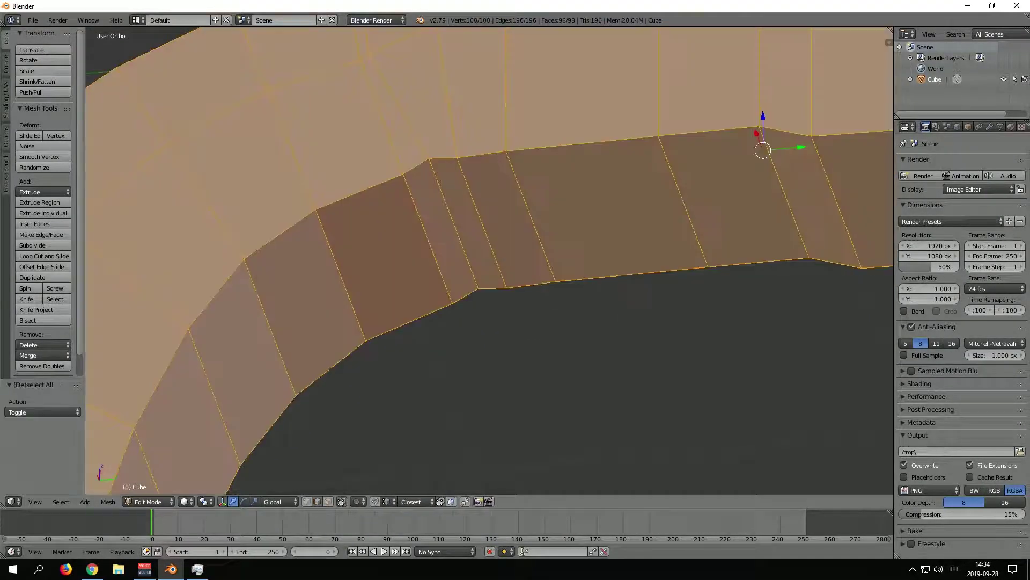
{"action": "key", "text": "KP_3"}
{"action": "right_click", "coordinate": [520, 326]}
{"action": "left_click_drag", "start_coordinate": [520, 326], "coordinate": [519, 325]}
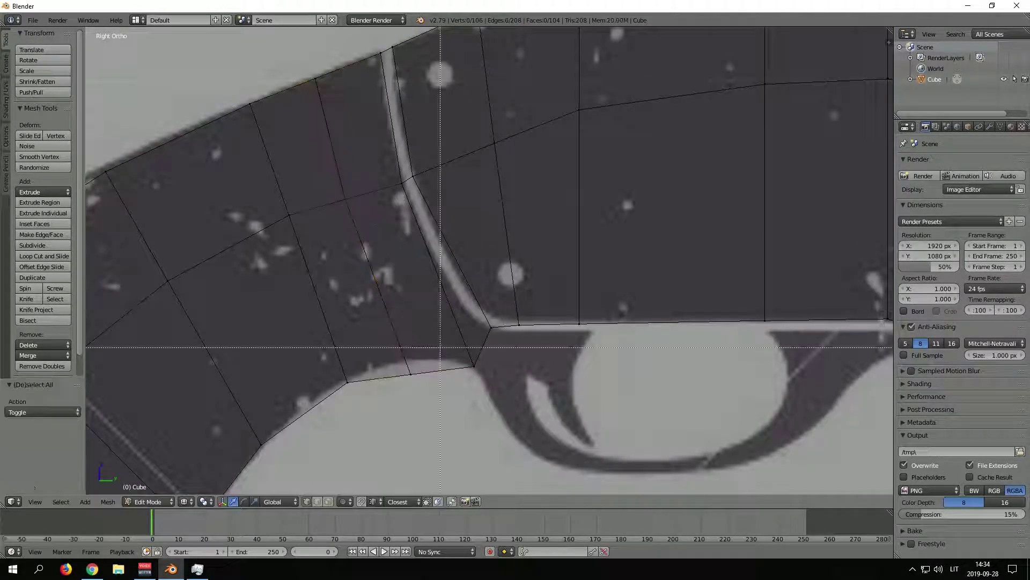
{"action": "middle_click_drag", "start_coordinate": [483, 258], "coordinate": [486, 344], "text": "shift"}
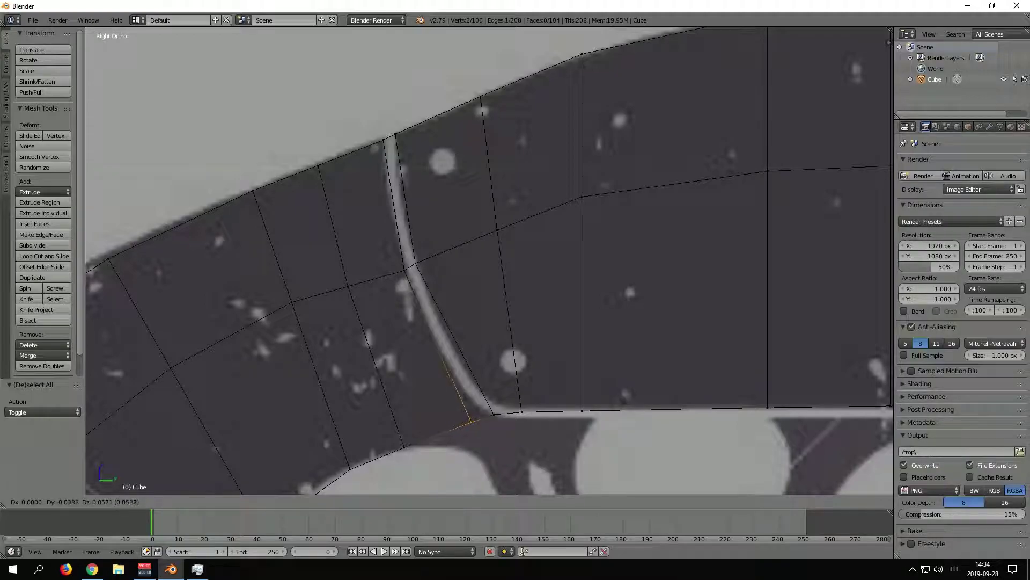
{"action": "key", "text": "a"}
{"action": "key", "text": "a"}
{"action": "scroll", "coordinate": [489, 258], "scroll_direction": "down", "scroll_amount": 5}
{"action": "middle_click_drag", "start_coordinate": [488, 257], "coordinate": [537, 215]}
{"action": "key", "text": "a"}
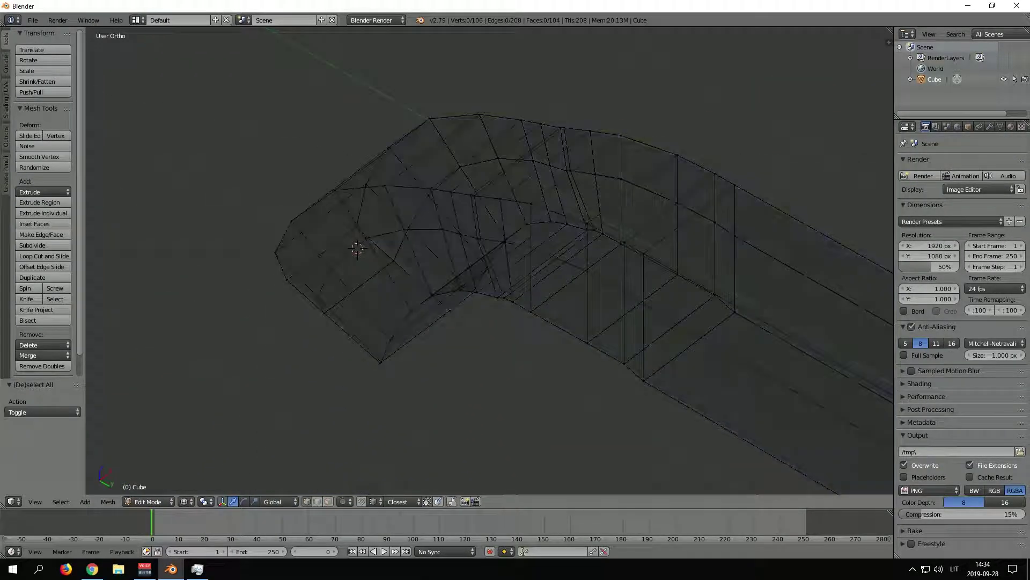
{"action": "key", "text": "KP_3"}
Step: Box-select the stock and scale it along Z to 0.853
{"action": "key", "text": "a"}
{"action": "key", "text": "a"}
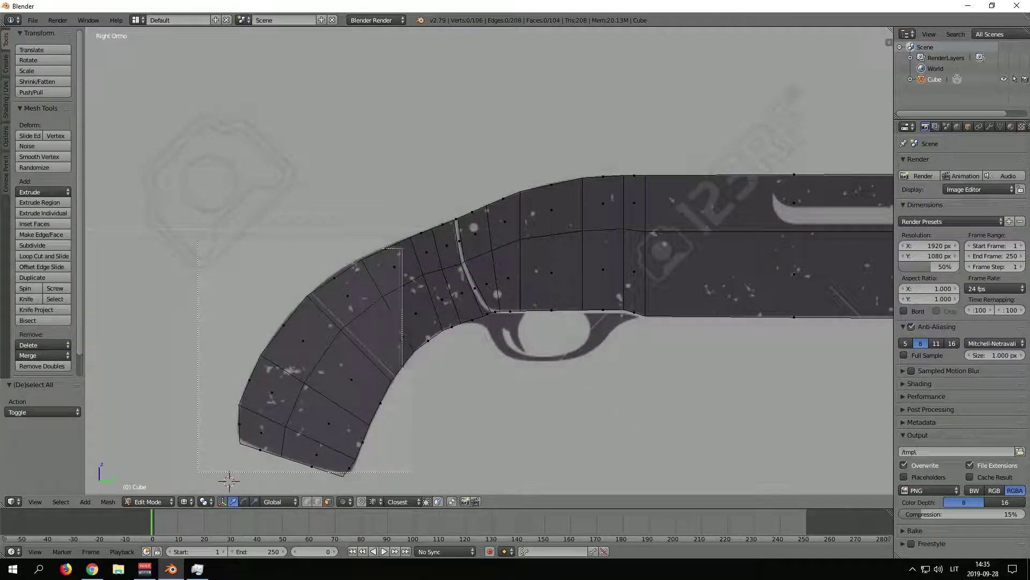
{"action": "left_click_drag", "start_coordinate": [198, 242], "coordinate": [412, 472]}
{"action": "mouse_move", "coordinate": [413, 471]}
{"action": "middle_mouse_down"}
{"action": "mouse_move", "coordinate": [537, 376]}
{"action": "mouse_move", "coordinate": [590, 349]}
{"action": "middle_mouse_up"}
{"action": "key", "text": "s"}
{"action": "key", "text": "z"}
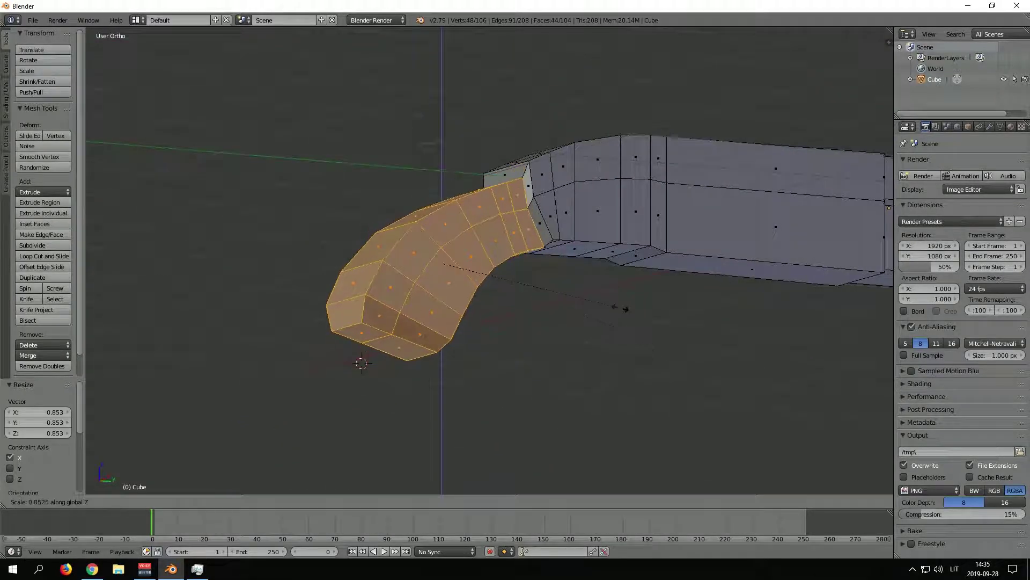
{"action": "key", "text": "a"}
Step: Add an extra edge loop across the stock's bend and check it from the side
{"action": "middle_click_drag", "start_coordinate": [488, 258], "coordinate": [483, 300]}
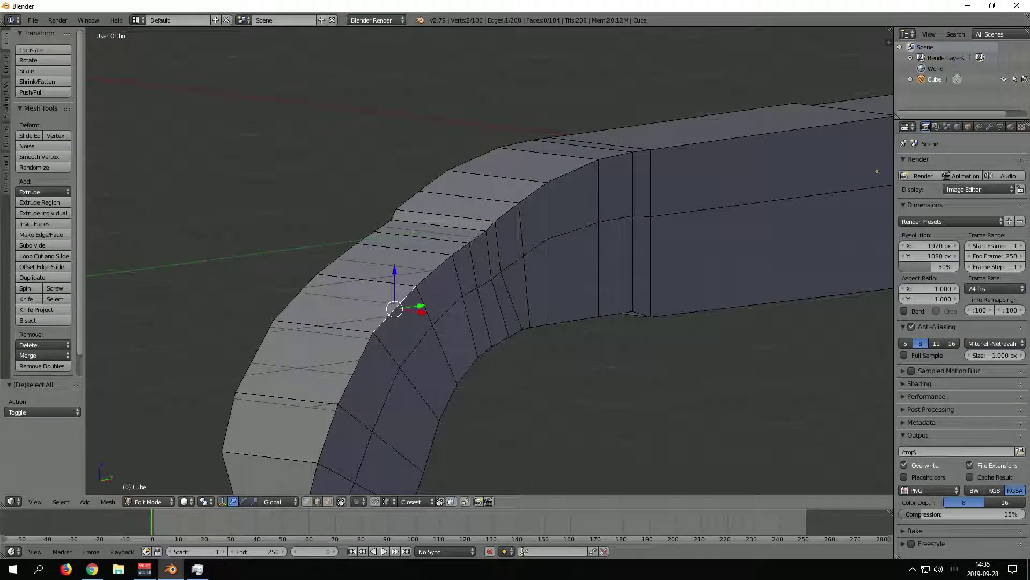
{"action": "scroll", "coordinate": [483, 301], "scroll_direction": "up", "scroll_amount": 2}
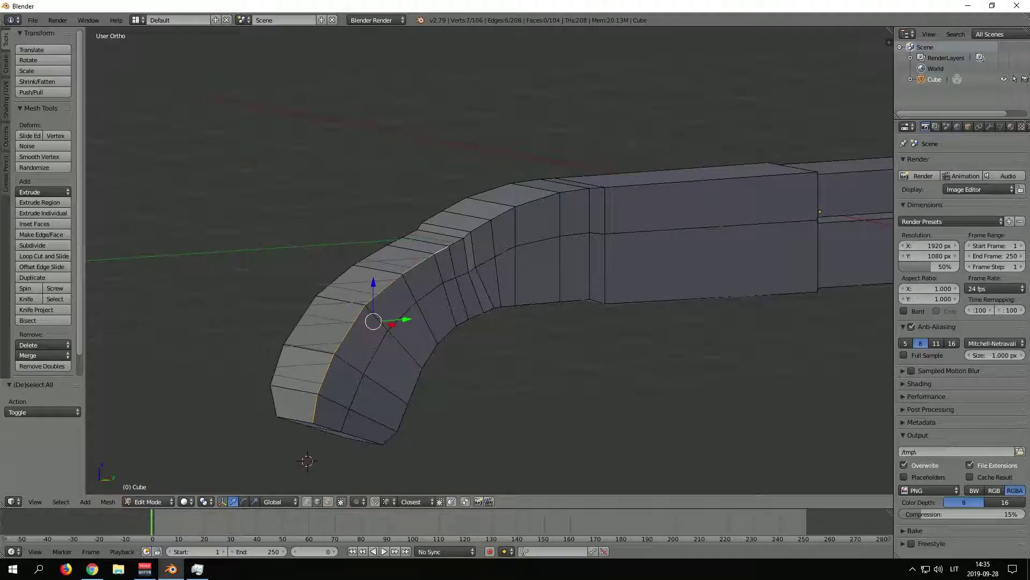
{"action": "mouse_move", "coordinate": [307, 460]}
{"action": "middle_mouse_down"}
{"action": "mouse_move", "coordinate": [349, 430]}
{"action": "mouse_move", "coordinate": [483, 408]}
{"action": "middle_mouse_up"}
{"action": "left_click", "coordinate": [617, 349], "text": "alt+shift"}
{"action": "mouse_move", "coordinate": [617, 349]}
{"action": "middle_mouse_down"}
{"action": "mouse_move", "coordinate": [231, 491]}
{"action": "mouse_move", "coordinate": [422, 287]}
{"action": "mouse_move", "coordinate": [322, 376]}
{"action": "mouse_move", "coordinate": [375, 354]}
{"action": "mouse_move", "coordinate": [408, 301]}
{"action": "mouse_move", "coordinate": [359, 343]}
{"action": "mouse_move", "coordinate": [322, 322]}
{"action": "mouse_move", "coordinate": [483, 322]}
{"action": "mouse_move", "coordinate": [579, 338]}
{"action": "middle_mouse_up"}
{"action": "key", "text": "Tab"}
{"action": "key", "text": "Tab"}
{"action": "right_click", "coordinate": [298, 410]}
{"action": "key", "text": "a"}
{"action": "key", "text": "a"}
{"action": "key", "text": "a"}
{"action": "key", "text": "KP_3"}
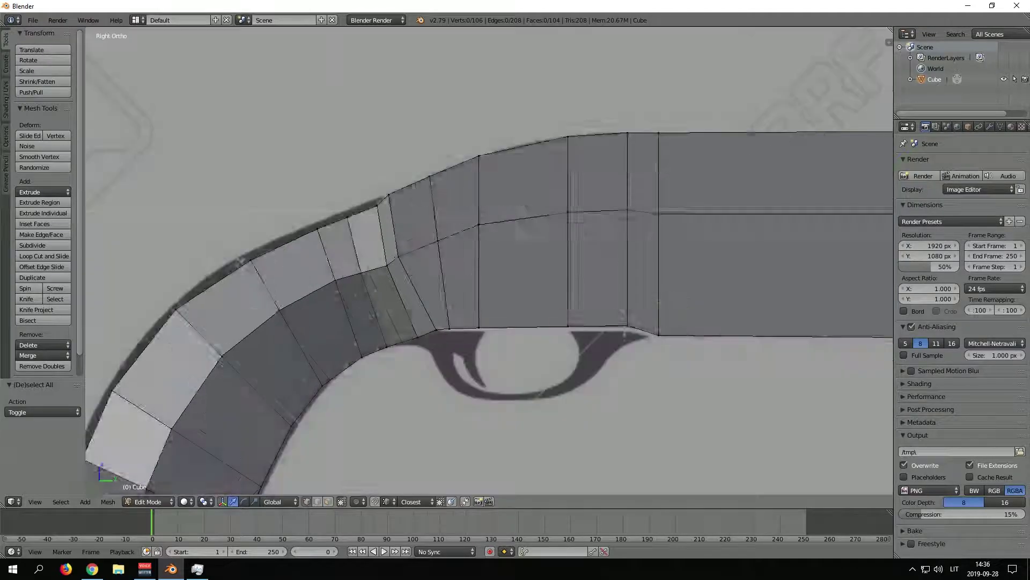
Step: Look up Remove Doubles in the search menu and preview the smoothed stock
{"action": "scroll", "coordinate": [483, 268], "scroll_direction": "up", "scroll_amount": 2}
{"action": "middle_click_drag", "start_coordinate": [483, 269], "coordinate": [509, 258]}
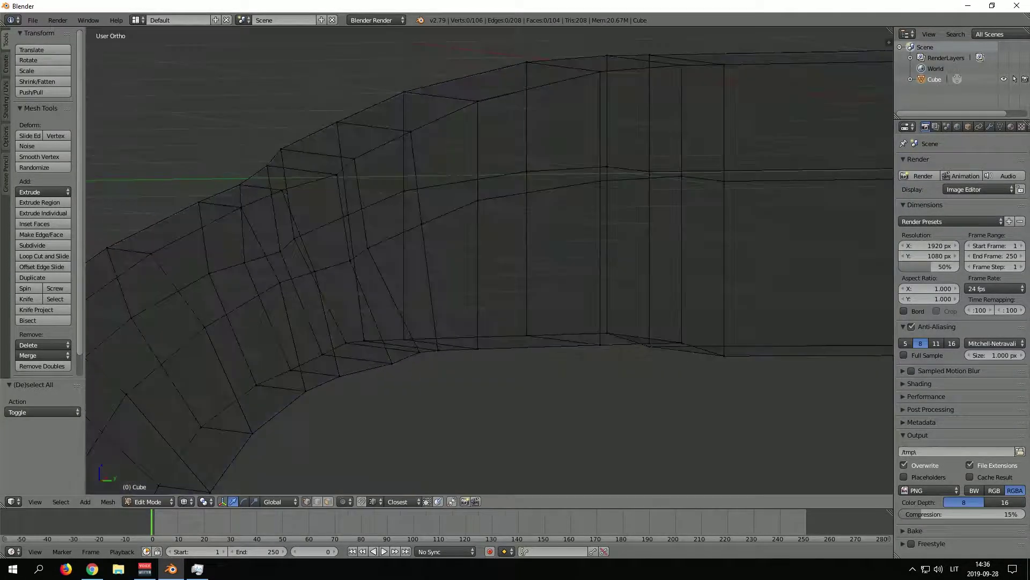
{"action": "key", "text": "KP_3"}
{"action": "scroll", "coordinate": [483, 269], "scroll_direction": "up", "scroll_amount": 2}
{"action": "key", "text": "space"}
{"action": "key", "text": "Escape"}
{"action": "scroll", "coordinate": [488, 263], "scroll_direction": "down", "scroll_amount": 3}
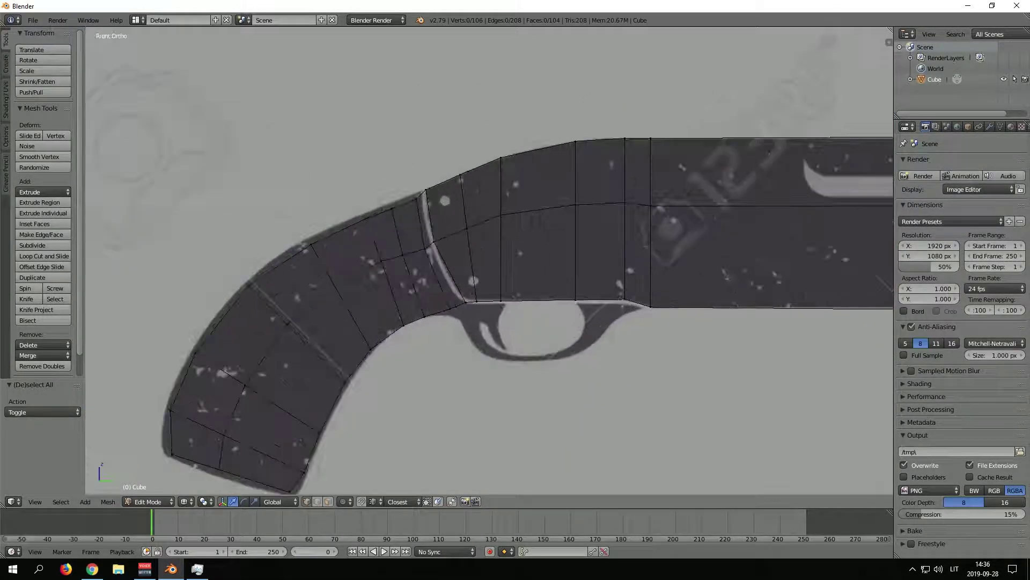
{"action": "key", "text": "Tab"}
{"action": "key", "text": "Tab"}
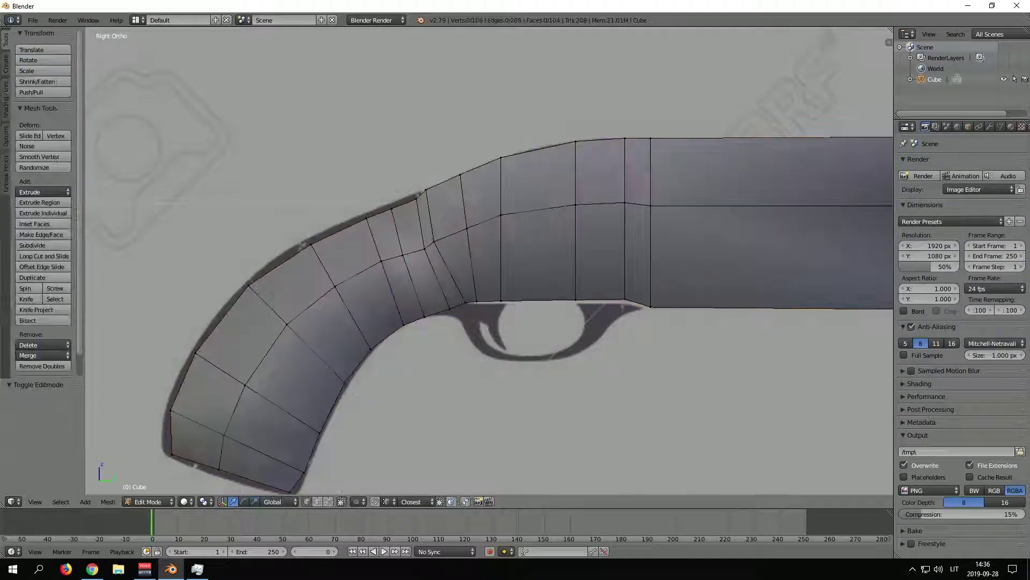
{"action": "key", "text": "Tab"}
{"action": "middle_click_drag", "start_coordinate": [376, 376], "coordinate": [417, 401]}
{"action": "key", "text": "Tab"}
{"action": "scroll", "coordinate": [473, 242], "scroll_direction": "up", "scroll_amount": 3}
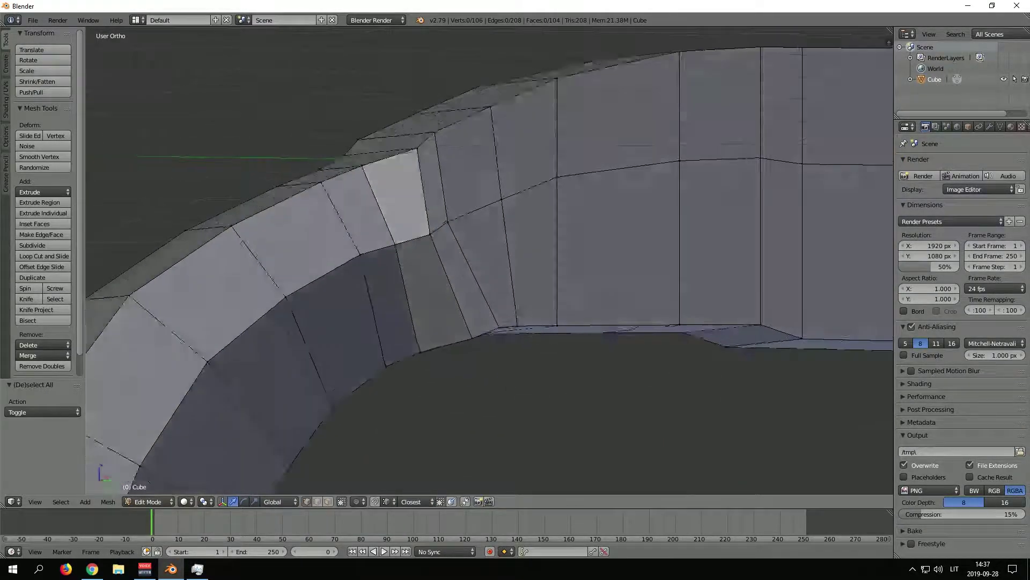
{"action": "scroll", "coordinate": [473, 242], "scroll_direction": "up", "scroll_amount": 2}
Step: Scale the bend's edge loop to smooth the stock's curve
{"action": "key", "text": "s"}
{"action": "key", "text": "Return"}
{"action": "middle_click_drag", "start_coordinate": [483, 268], "coordinate": [537, 258]}
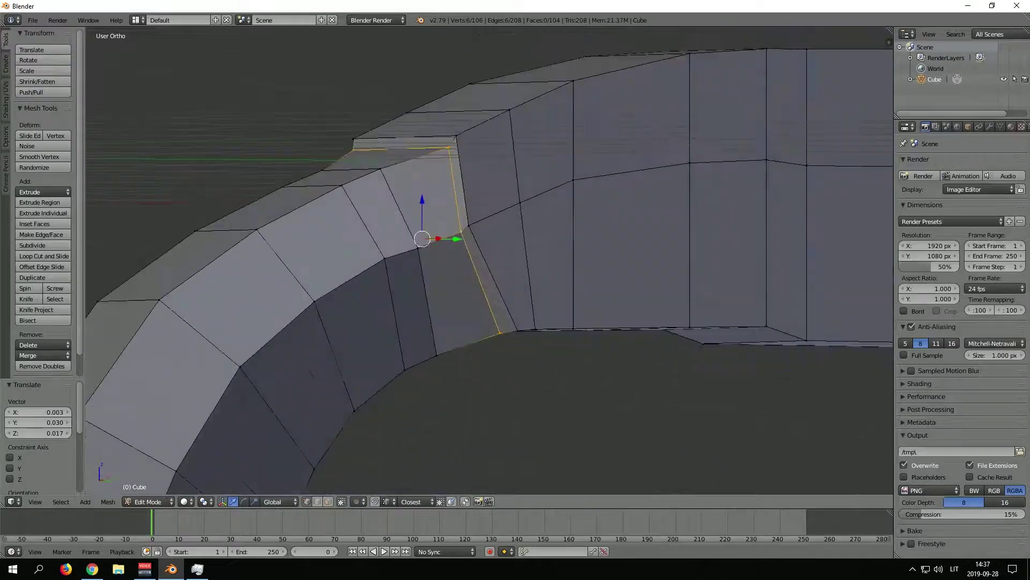
{"action": "middle_click_drag", "start_coordinate": [809, 193], "coordinate": [686, 142]}
{"action": "key", "text": "a"}
{"action": "scroll", "coordinate": [685, 142], "scroll_direction": "up", "scroll_amount": 3}
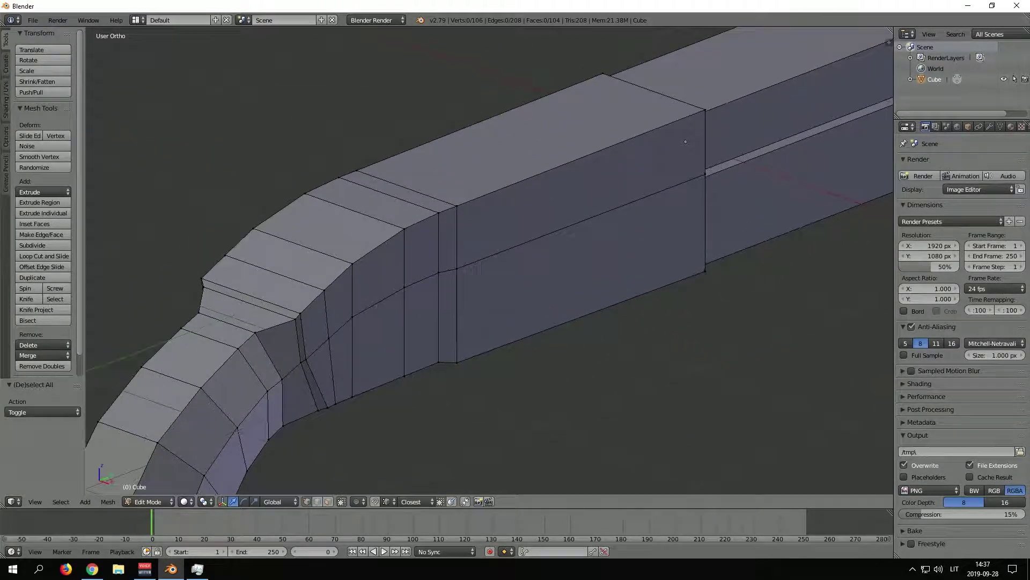
{"action": "middle_click_drag", "start_coordinate": [369, 262], "coordinate": [344, 269]}
Step: Adjust the top-edge vertices to smooth the grip-to-receiver joint
{"action": "right_click", "coordinate": [321, 288], "text": "ctrl"}
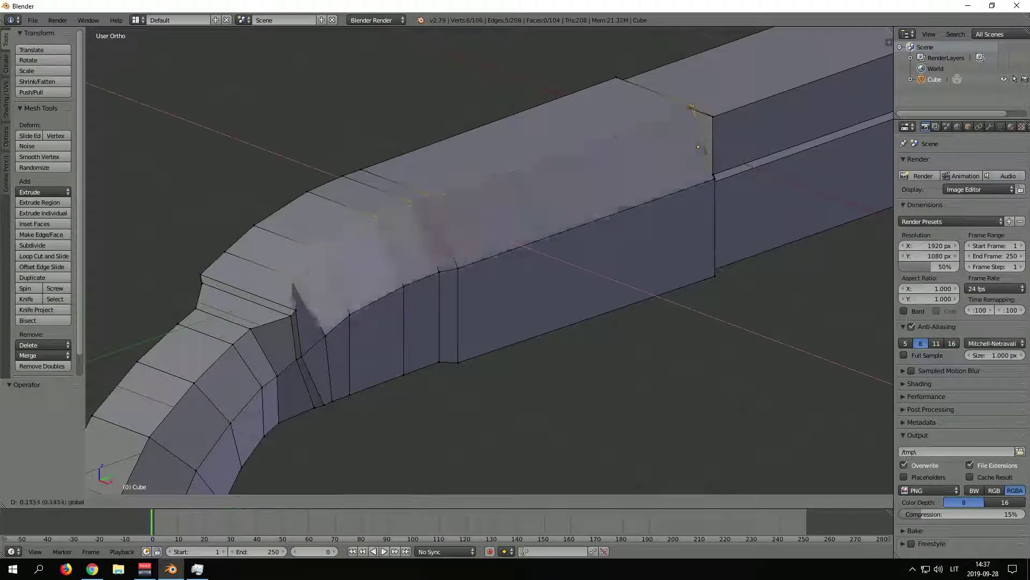
{"action": "key", "text": "ctrl+z"}
{"action": "mouse_move", "coordinate": [698, 146]}
{"action": "middle_mouse_down"}
{"action": "mouse_move", "coordinate": [288, 214]}
{"action": "mouse_move", "coordinate": [445, 267]}
{"action": "mouse_move", "coordinate": [537, 258]}
{"action": "middle_mouse_up"}
{"action": "key", "text": "ctrl+z"}
{"action": "scroll", "coordinate": [445, 267], "scroll_direction": "down", "scroll_amount": 4}
{"action": "key", "text": "a"}
{"action": "key", "text": "a"}
{"action": "key", "text": "a"}
{"action": "right_click", "coordinate": [755, 279]}
Step: Delete both sets of the receiver's end vertices to open its end
{"action": "middle_click_drag", "start_coordinate": [756, 279], "coordinate": [609, 177]}
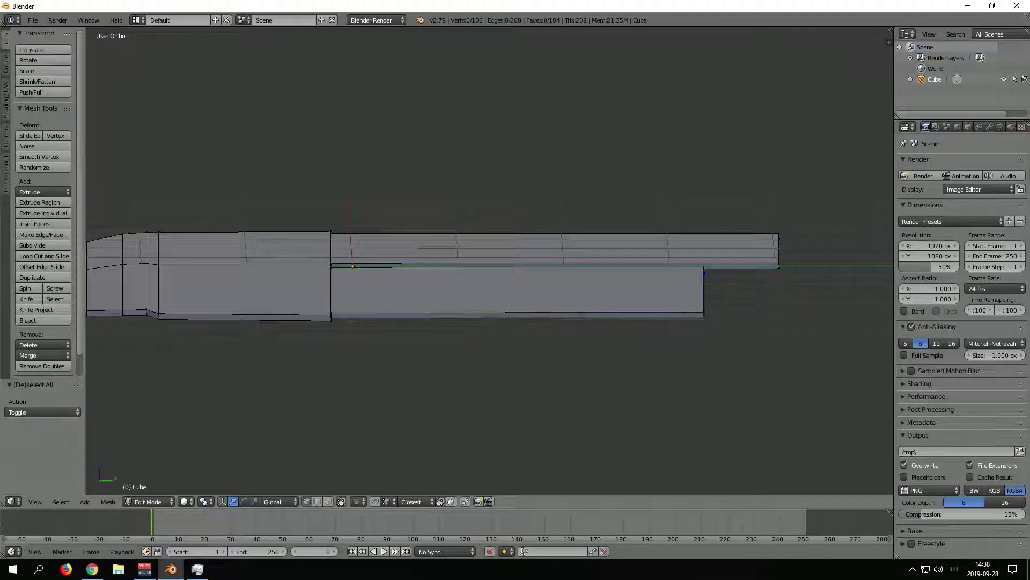
{"action": "key", "text": "z"}
{"action": "key", "text": "x"}
{"action": "left_click", "coordinate": [613, 166]}
{"action": "key", "text": "z"}
{"action": "left_click", "coordinate": [204, 266]}
{"action": "key", "text": "z"}
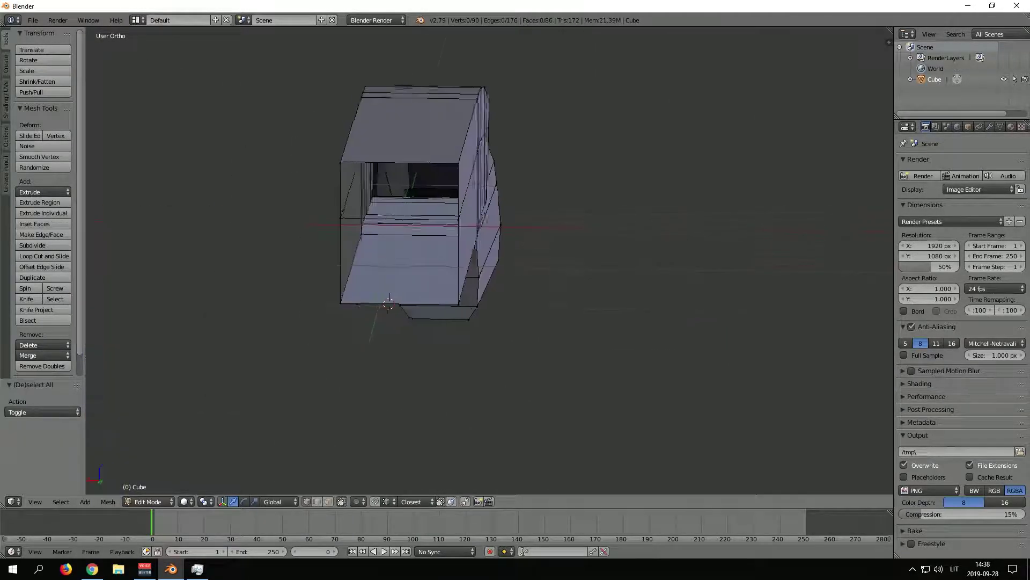
{"action": "middle_click_drag", "start_coordinate": [214, 266], "coordinate": [376, 257]}
Step: Add an 8-sided cylinder, scale it down and move it to the receiver front
{"action": "key", "text": "a"}
{"action": "left_click", "coordinate": [6, 62]}
{"action": "key", "text": "s"}
{"action": "key", "text": "g"}
{"action": "key", "text": "KP_3"}
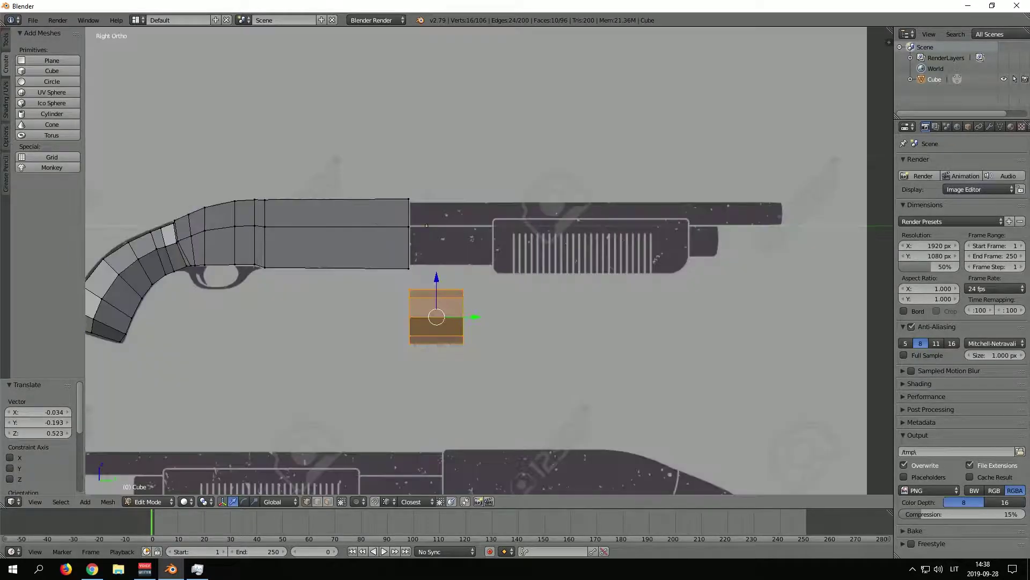
{"action": "scroll", "coordinate": [426, 224], "scroll_direction": "up", "scroll_amount": 4}
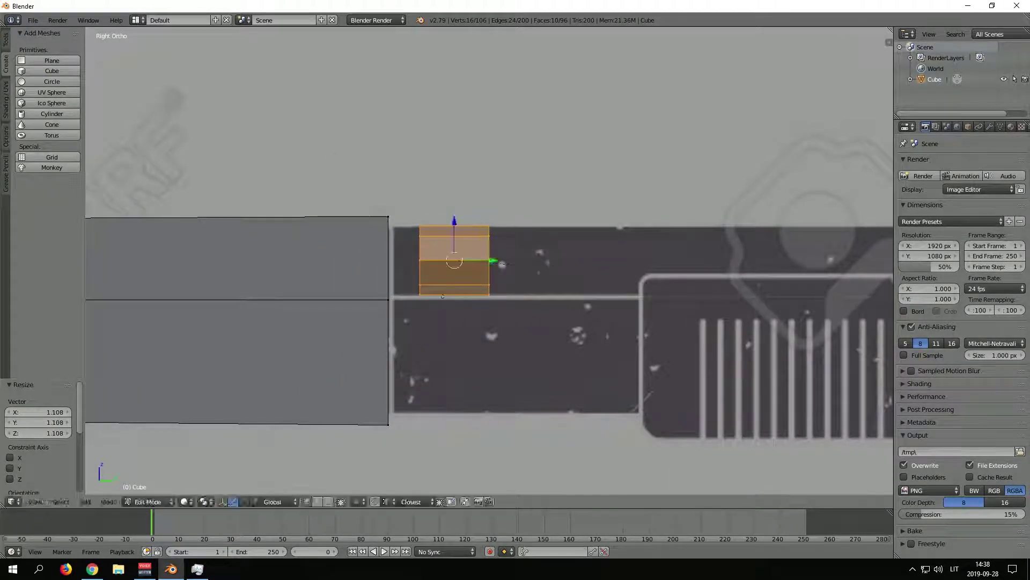
{"action": "key", "text": "KP_1"}
{"action": "scroll", "coordinate": [422, 262], "scroll_direction": "down", "scroll_amount": 4}
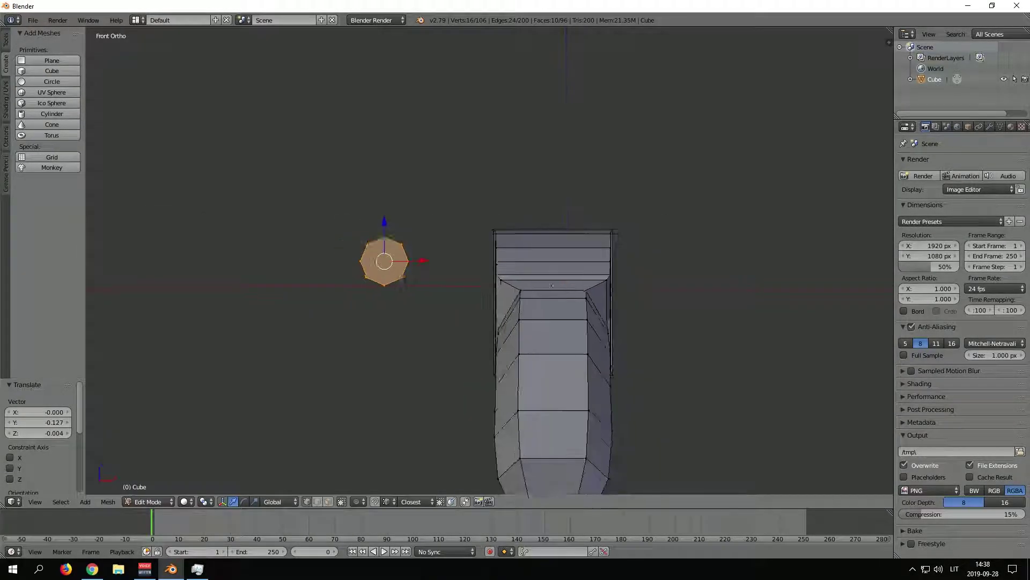
Step: Shift the cylinder right to line up with the receiver as the barrel start
{"action": "key", "text": "z"}
{"action": "key", "text": "g"}
{"action": "key", "text": "a"}
{"action": "scroll", "coordinate": [489, 260], "scroll_direction": "up", "scroll_amount": 3}
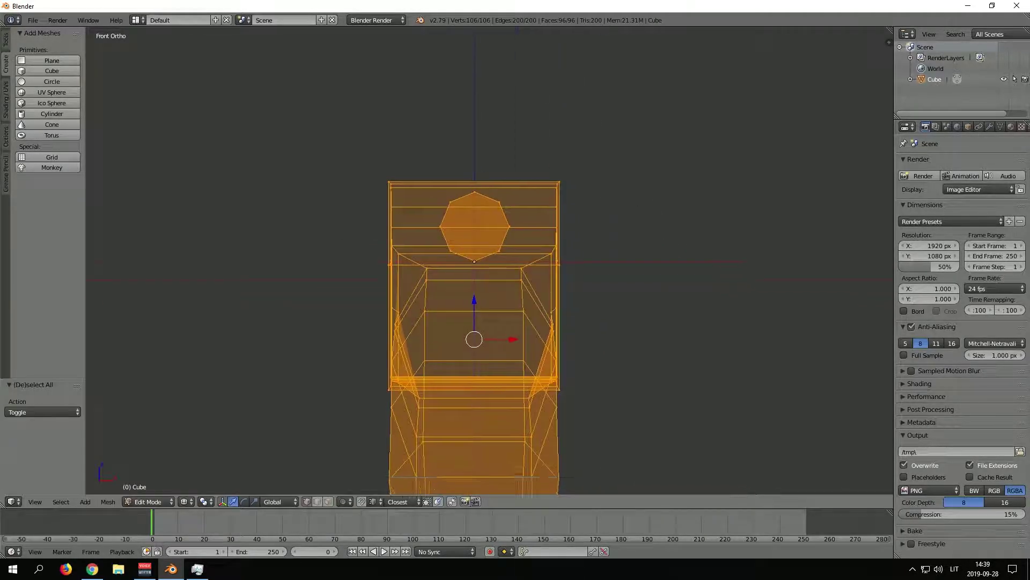
{"action": "scroll", "coordinate": [488, 260], "scroll_direction": "up", "scroll_amount": 3}
{"action": "key", "text": "KP_3"}
{"action": "scroll", "coordinate": [393, 262], "scroll_direction": "down", "scroll_amount": 3}
Step: Select a receiver-front face, check the model in side and front views, and clear the selection
{"action": "scroll", "coordinate": [392, 262], "scroll_direction": "down", "scroll_amount": 3}
{"action": "right_click", "coordinate": [411, 264]}
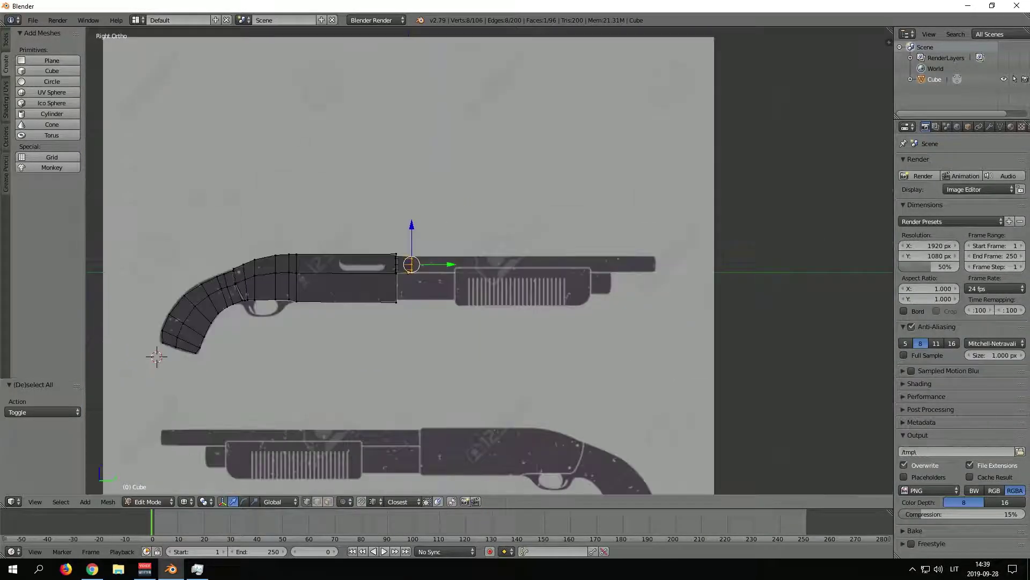
{"action": "middle_click_drag", "start_coordinate": [408, 263], "coordinate": [376, 241]}
{"action": "key", "text": "KP_3"}
{"action": "key", "text": "KP_1"}
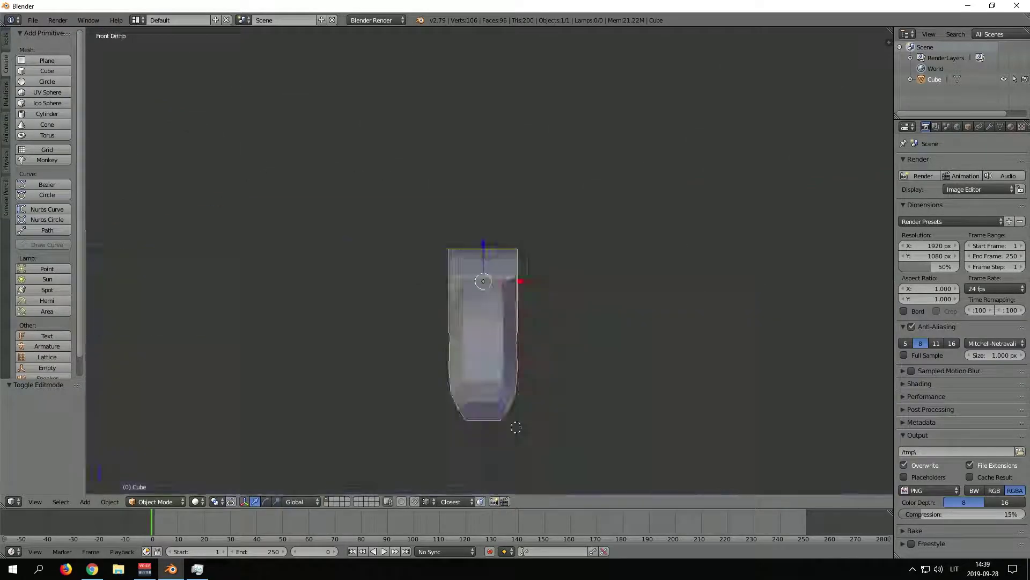
{"action": "key", "text": "Tab"}
{"action": "key", "text": "a"}
{"action": "key", "text": "KP_3"}
{"action": "key", "text": "Tab"}
Step: Duplicate the long top face strip below the original and scale the copy along Z
{"action": "scroll", "coordinate": [350, 281], "scroll_direction": "up", "scroll_amount": 2}
{"action": "right_click", "coordinate": [329, 276]}
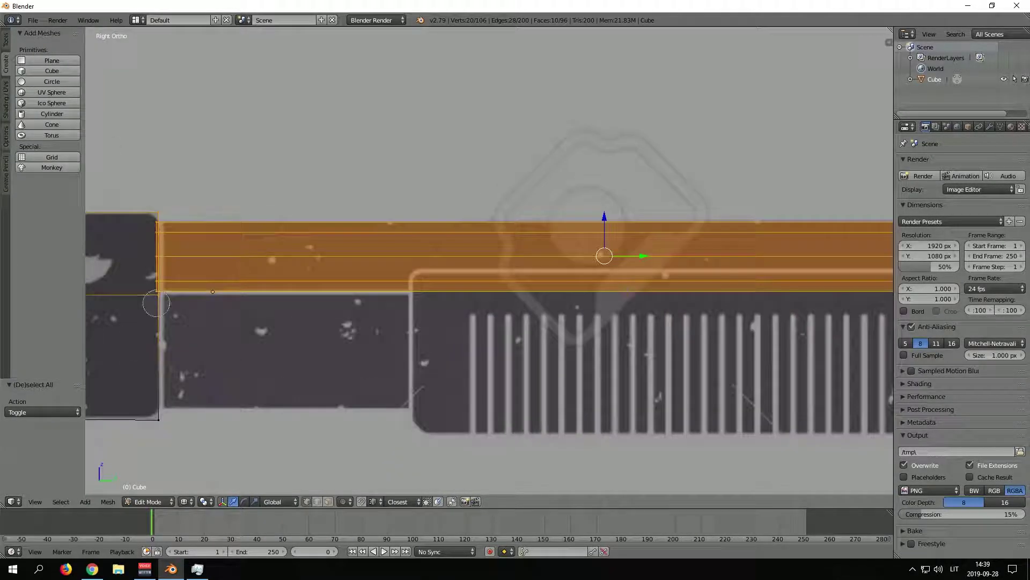
{"action": "key", "text": "shift+d"}
{"action": "left_click", "coordinate": [629, 325]}
{"action": "key", "text": "s"}
{"action": "key", "text": "z"}
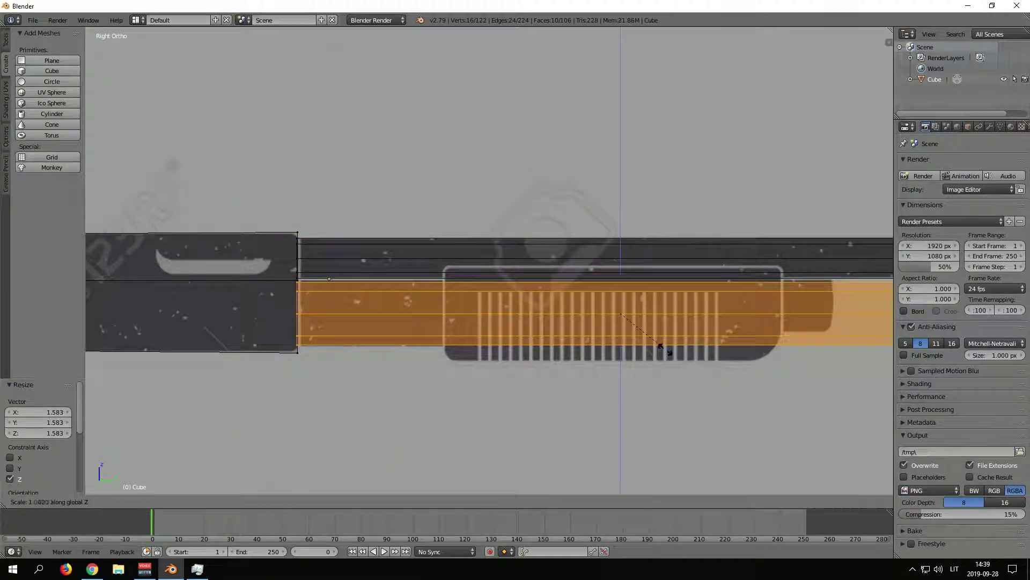
{"action": "left_click", "coordinate": [665, 351]}
Step: Move the barrel's end selection along Y to line up with the reference
{"action": "scroll", "coordinate": [666, 352], "scroll_direction": "down", "scroll_amount": 2}
{"action": "key", "text": "g"}
{"action": "key", "text": "y"}
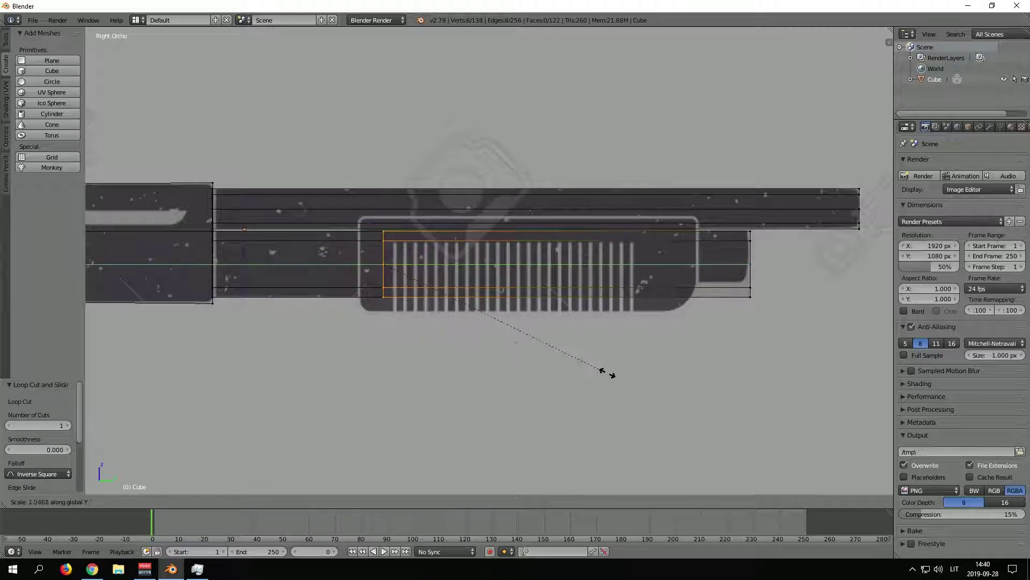
{"action": "key", "text": "a"}
{"action": "scroll", "coordinate": [691, 183], "scroll_direction": "up", "scroll_amount": 2}
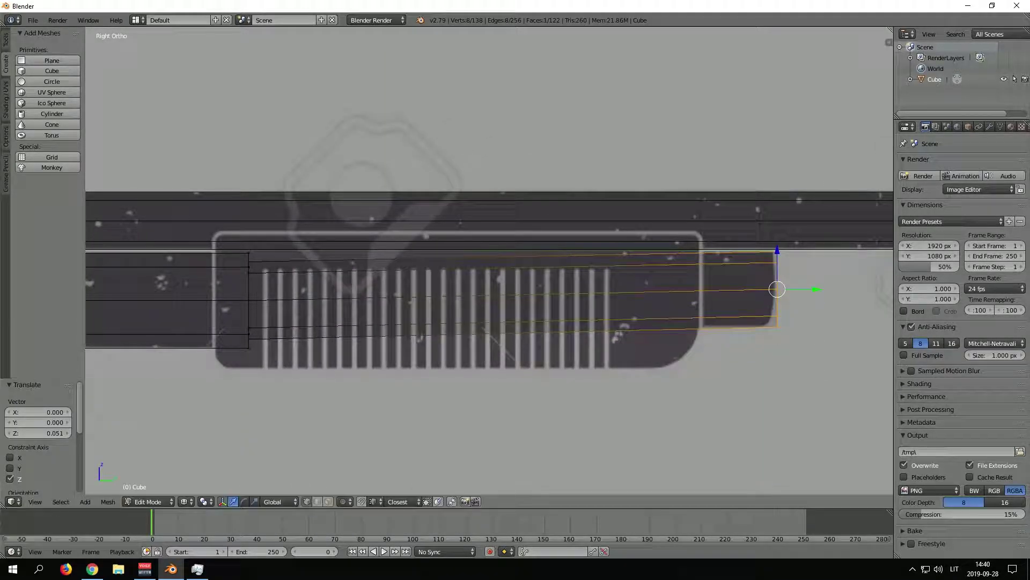
{"action": "scroll", "coordinate": [490, 258], "scroll_direction": "up", "scroll_amount": 4}
Step: Select the ring at the tube's left end, then select the whole mesh and leave Edit Mode
{"action": "key", "text": "a"}
{"action": "right_click", "coordinate": [368, 215], "text": "alt"}
{"action": "scroll", "coordinate": [489, 258], "scroll_direction": "down", "scroll_amount": 3}
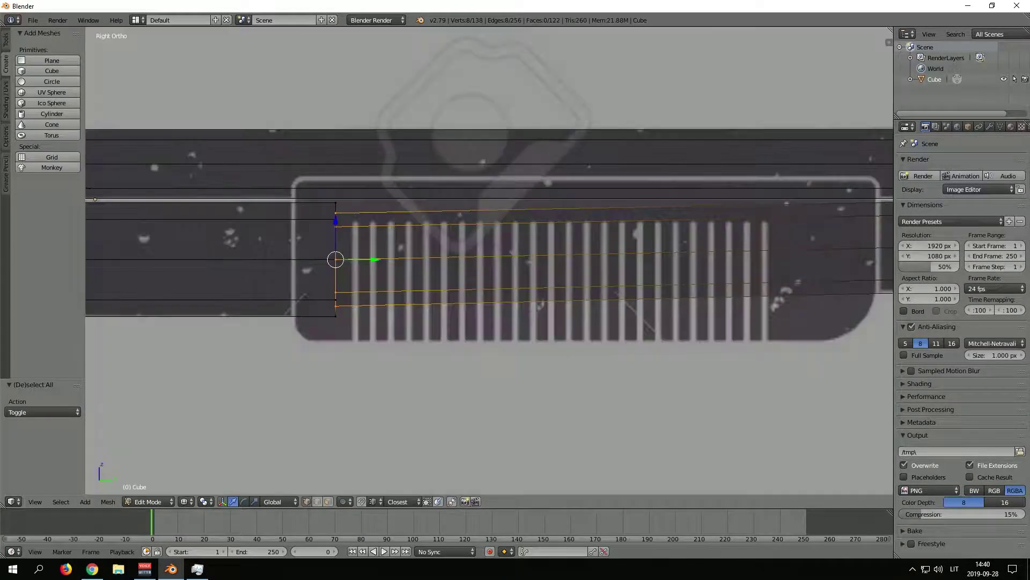
{"action": "middle_click_drag", "start_coordinate": [490, 258], "coordinate": [359, 256], "text": "shift"}
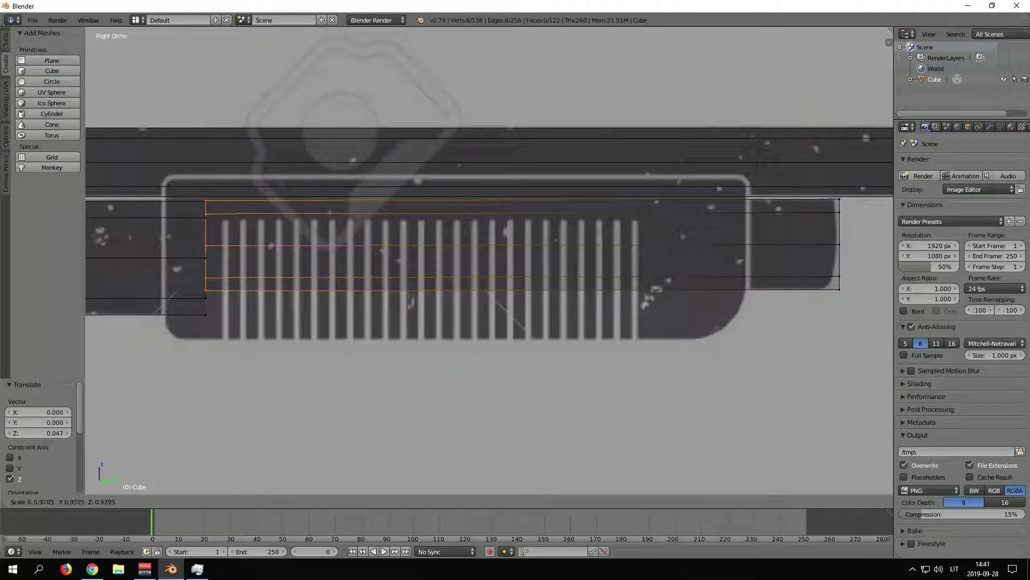
{"action": "key", "text": "a"}
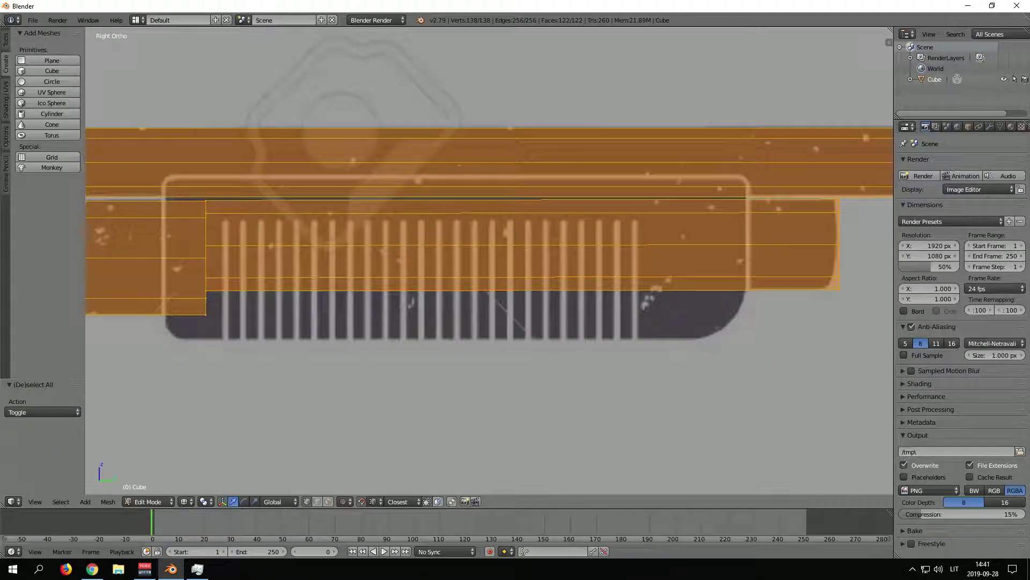
{"action": "middle_click_drag", "start_coordinate": [483, 268], "coordinate": [515, 236]}
{"action": "key", "text": "Tab"}
Step: Brush-select vertices on the rear body and move them along X
{"action": "key", "text": "Tab"}
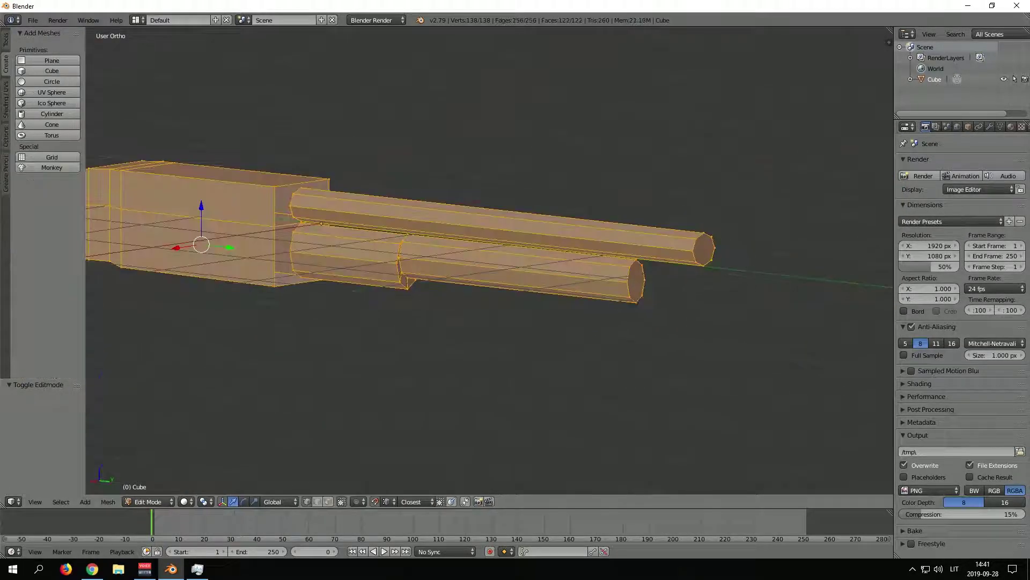
{"action": "key", "text": "Tab"}
{"action": "middle_click_drag", "start_coordinate": [483, 268], "coordinate": [515, 236]}
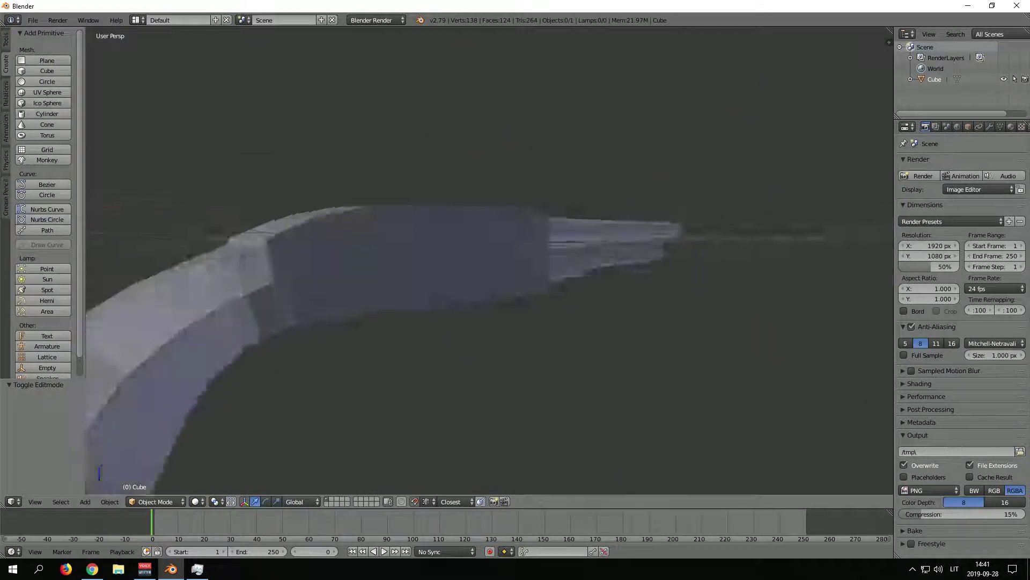
{"action": "scroll", "coordinate": [483, 269], "scroll_direction": "down", "scroll_amount": 3}
{"action": "key", "text": "Tab"}
{"action": "key", "text": "c"}
{"action": "middle_click_drag", "start_coordinate": [483, 268], "coordinate": [515, 236]}
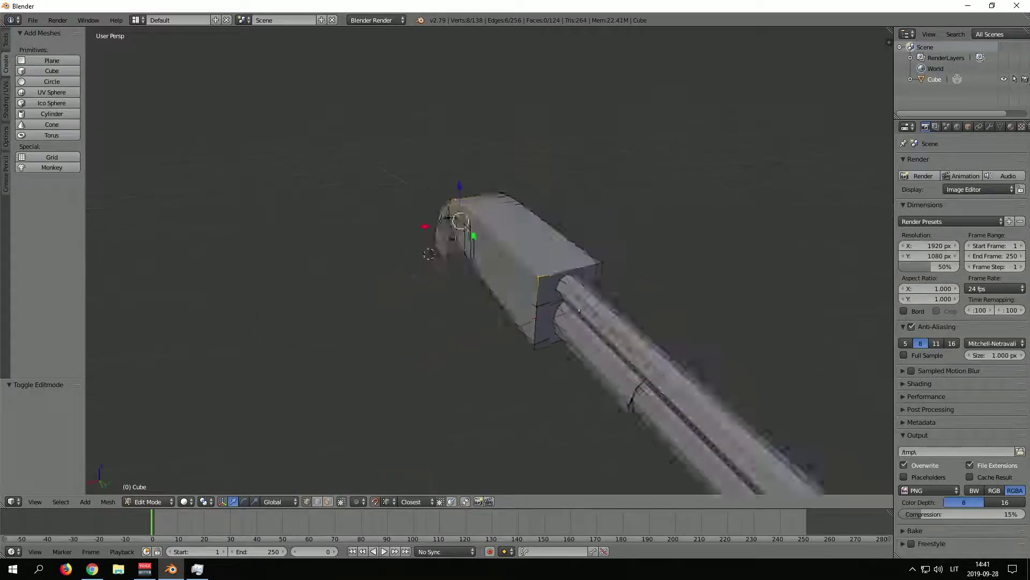
{"action": "key", "text": "g"}
{"action": "key", "text": "x"}
Step: Select the top faces of the rear body and check them in Right Ortho wireframe
{"action": "middle_click_drag", "start_coordinate": [564, 325], "coordinate": [456, 241]}
{"action": "right_click", "coordinate": [461, 252]}
{"action": "right_click", "coordinate": [430, 220], "text": "shift"}
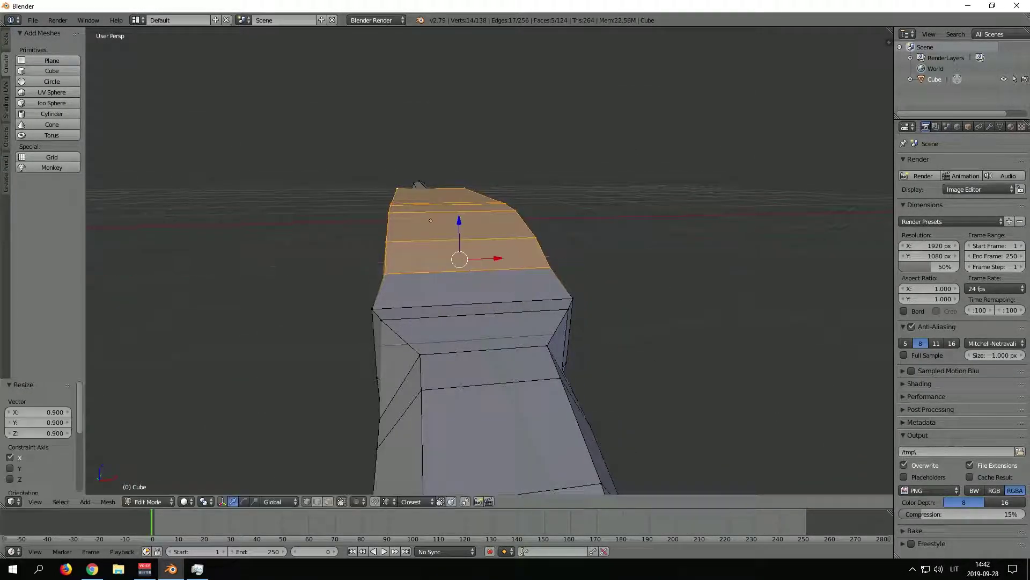
{"action": "key", "text": "Tab"}
{"action": "key", "text": "KP_1"}
{"action": "key", "text": "KP_3"}
{"action": "key", "text": "z"}
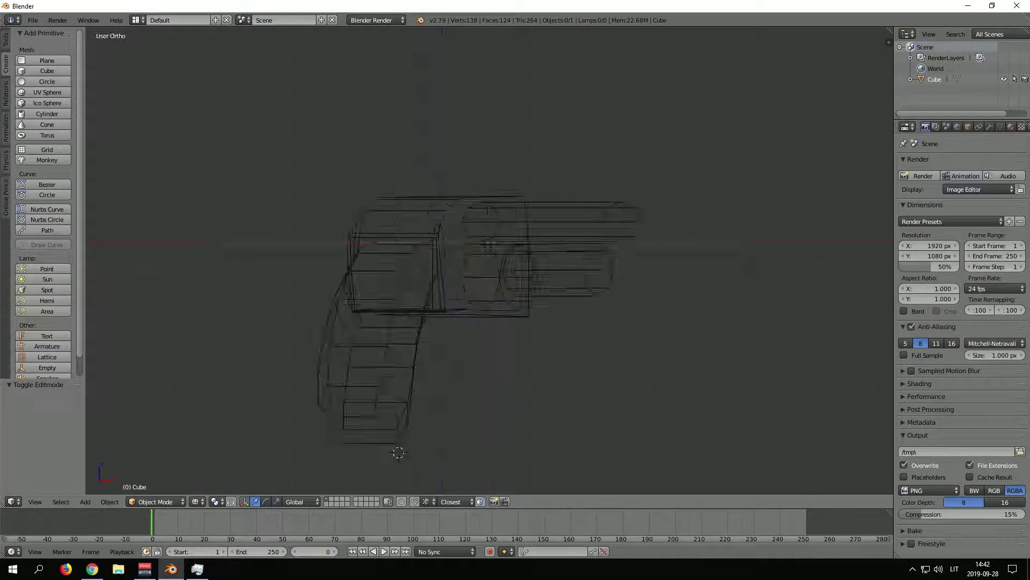
Step: Toggle the full-mesh selection, return to solid shading and orbit close to the body
{"action": "key", "text": "Tab"}
{"action": "key", "text": "a"}
{"action": "scroll", "coordinate": [489, 261], "scroll_direction": "up", "scroll_amount": 2}
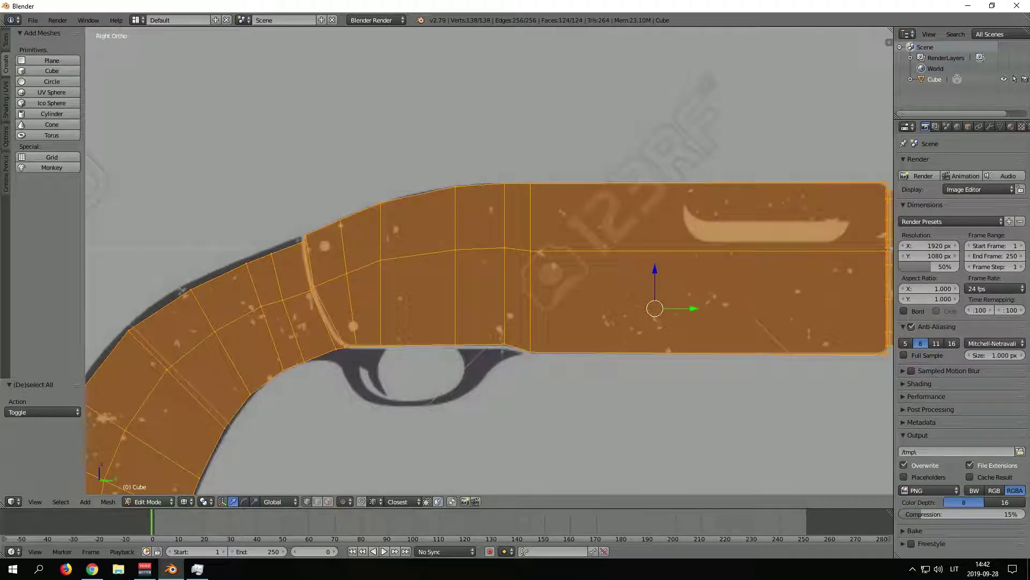
{"action": "key", "text": "a"}
{"action": "key", "text": "z"}
{"action": "middle_click_drag", "start_coordinate": [483, 269], "coordinate": [537, 215]}
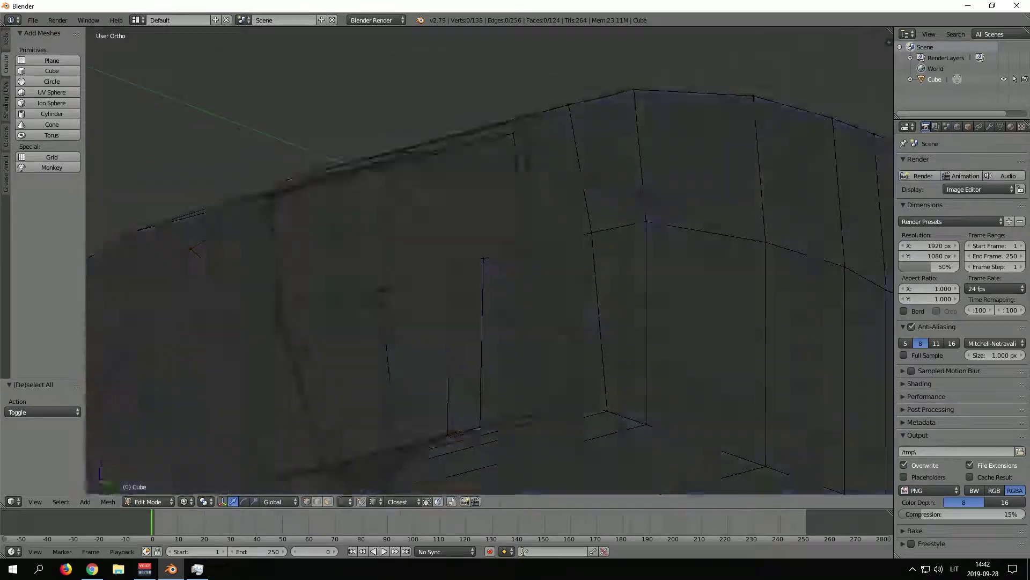
Step: Cut a centre loop down the middle of the gun and add a Mirror modifier
{"action": "right_click", "coordinate": [566, 407]}
{"action": "scroll", "coordinate": [566, 406], "scroll_direction": "down", "scroll_amount": 5}
{"action": "middle_click_drag", "start_coordinate": [567, 406], "coordinate": [483, 322]}
{"action": "key", "text": "ctrl+r"}
{"action": "left_click", "coordinate": [483, 268]}
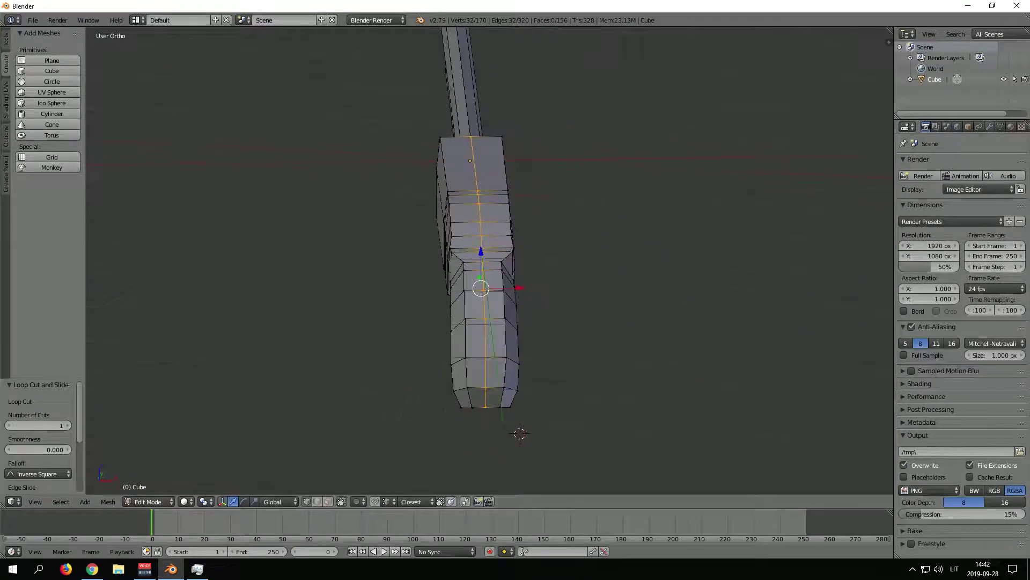
{"action": "left_click", "coordinate": [989, 127]}
{"action": "left_click", "coordinate": [961, 162]}
{"action": "left_click", "coordinate": [807, 270]}
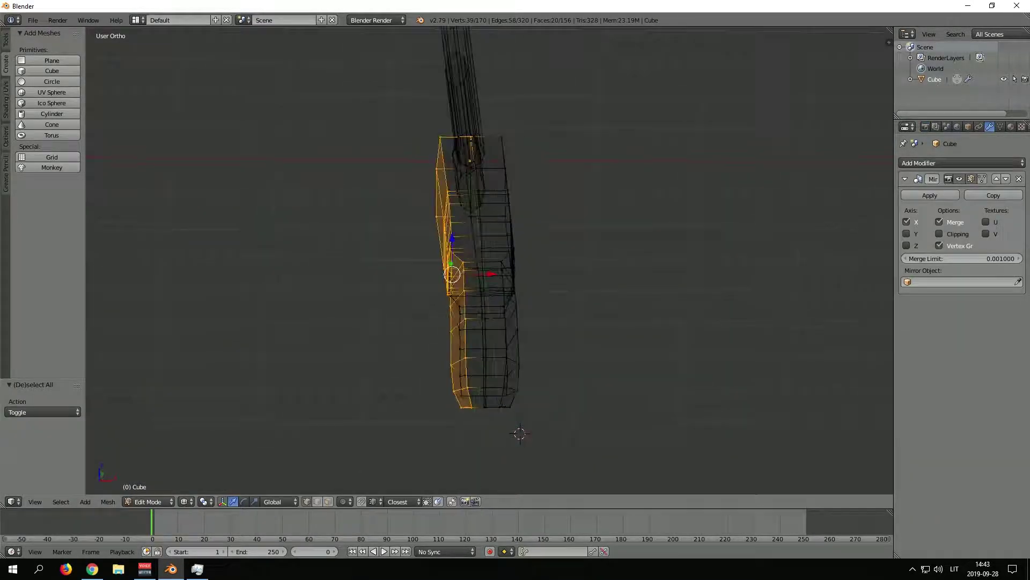
Step: Box-select the vertices on one side of centre and delete them
{"action": "key", "text": "x"}
{"action": "left_click", "coordinate": [513, 400]}
{"action": "key", "text": "z"}
{"action": "middle_click_drag", "start_coordinate": [514, 400], "coordinate": [465, 416]}
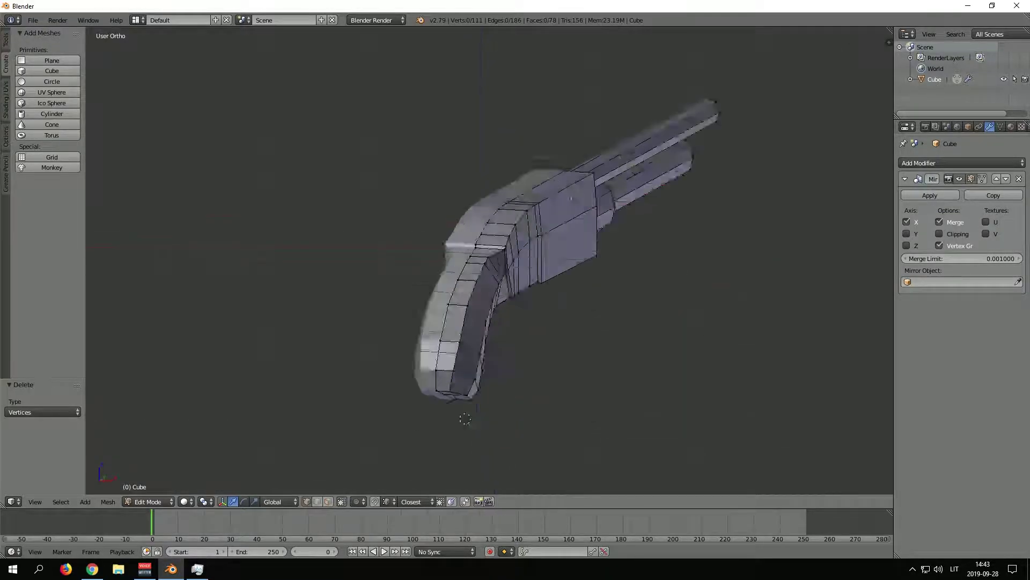
{"action": "mouse_move", "coordinate": [557, 415]}
{"action": "middle_mouse_down"}
{"action": "mouse_move", "coordinate": [299, 356]}
{"action": "mouse_move", "coordinate": [508, 436]}
{"action": "mouse_move", "coordinate": [472, 322]}
{"action": "middle_mouse_up"}
{"action": "key", "text": "z"}
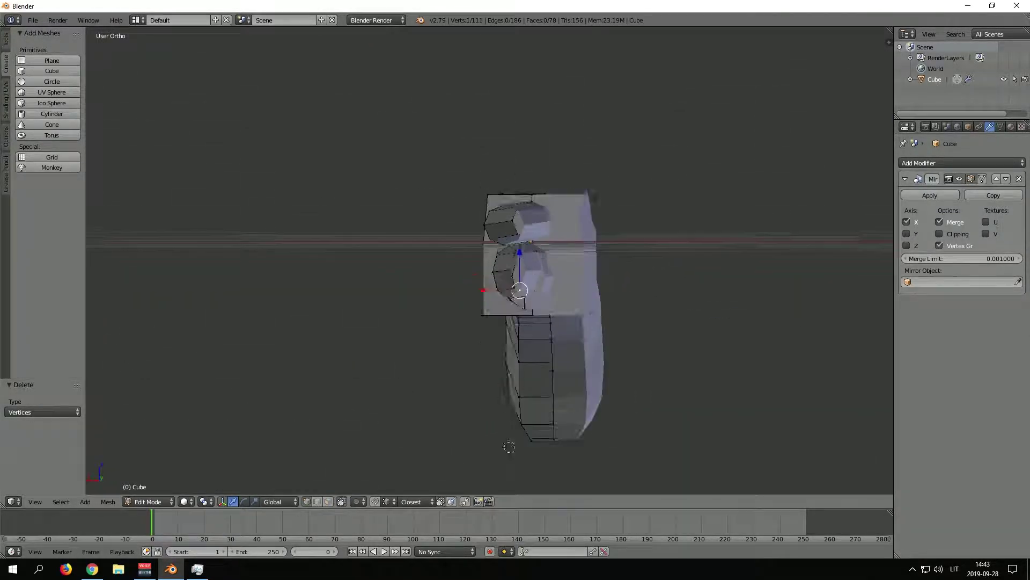
Step: Delete a stray vertex left near the centre, using wireframe to see it
{"action": "right_click", "coordinate": [472, 281]}
{"action": "scroll", "coordinate": [471, 281], "scroll_direction": "up", "scroll_amount": 3}
{"action": "scroll", "coordinate": [537, 290], "scroll_direction": "up", "scroll_amount": 3}
{"action": "key", "text": "z"}
Step: View the whole mirrored gun in wireframe and select the entire mesh
{"action": "key", "text": "z"}
{"action": "scroll", "coordinate": [537, 291], "scroll_direction": "down", "scroll_amount": 5}
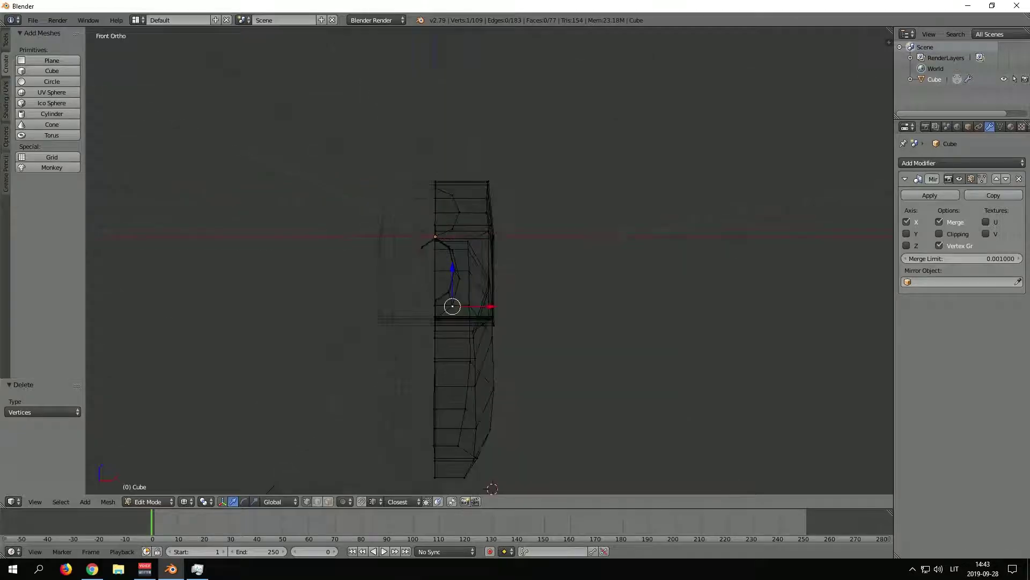
{"action": "key", "text": "x"}
{"action": "left_click", "coordinate": [391, 258]}
{"action": "key", "text": "Tab"}
{"action": "middle_click_drag", "start_coordinate": [391, 257], "coordinate": [483, 322]}
{"action": "key", "text": "Tab"}
{"action": "key", "text": "z"}
{"action": "scroll", "coordinate": [488, 257], "scroll_direction": "up", "scroll_amount": 3}
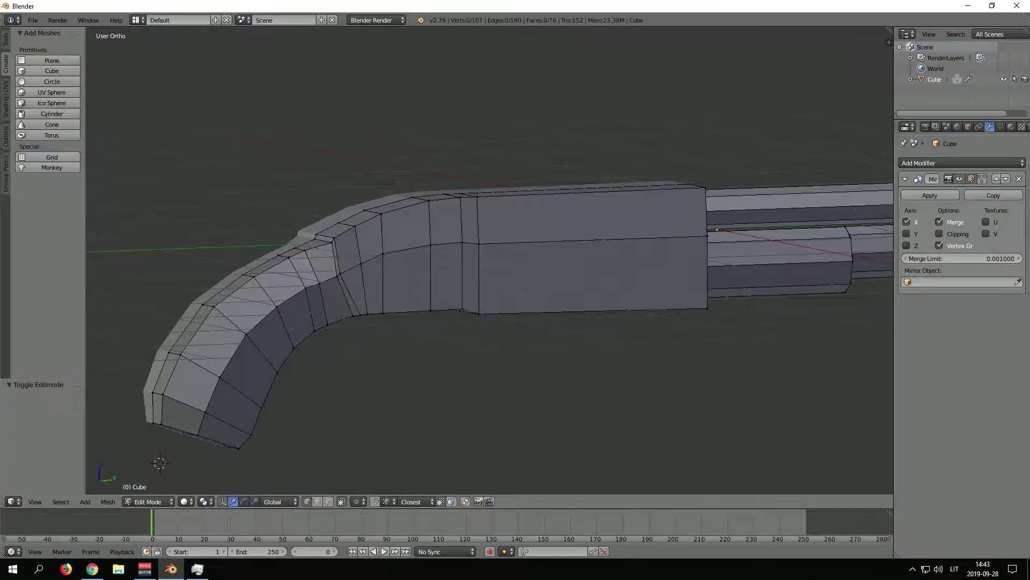
{"action": "scroll", "coordinate": [488, 257], "scroll_direction": "up", "scroll_amount": 3}
{"action": "key", "text": "a"}
{"action": "key", "text": "a"}
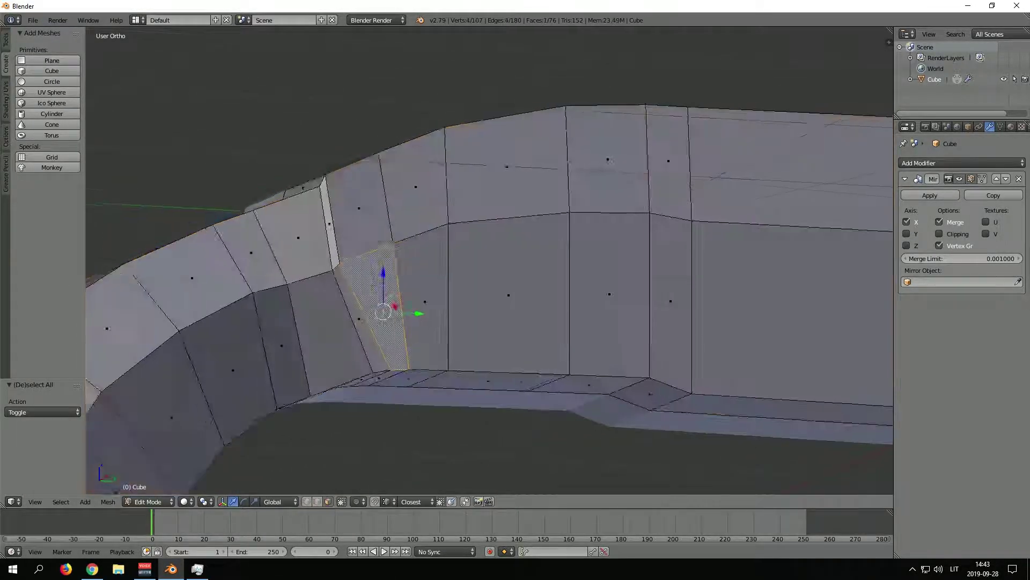
Step: Inset a face on the stock, then undo the inset
{"action": "right_click", "coordinate": [483, 241], "text": "shift"}
{"action": "middle_click_drag", "start_coordinate": [536, 322], "coordinate": [617, 295]}
{"action": "key", "text": "i"}
{"action": "key", "text": "Return"}
{"action": "key", "text": "Tab"}
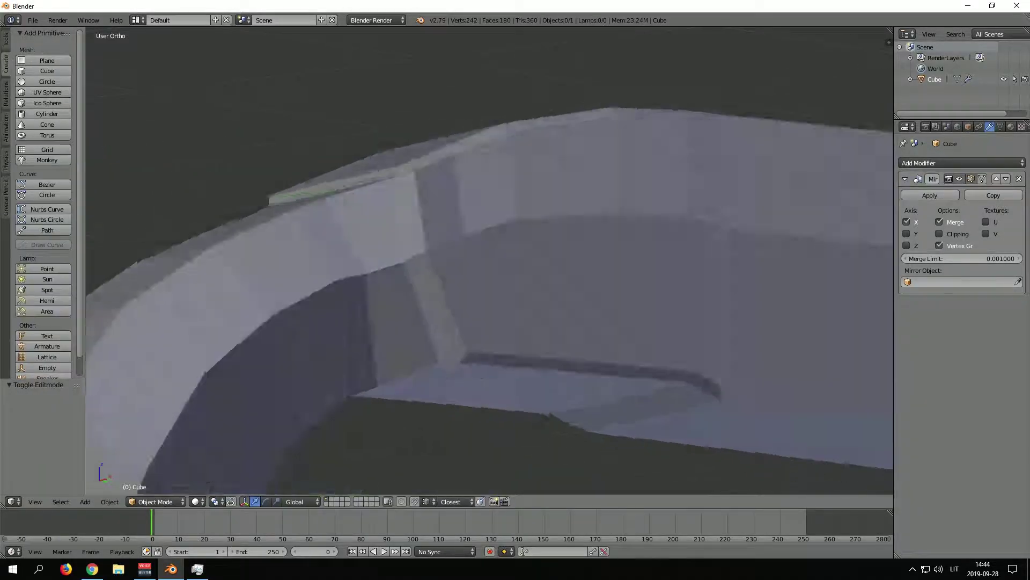
{"action": "middle_click_drag", "start_coordinate": [483, 268], "coordinate": [536, 215]}
{"action": "key", "text": "Tab"}
Step: Turn on Mirror clipping and move a selected stock vertex
{"action": "right_click", "coordinate": [564, 249]}
{"action": "mouse_move", "coordinate": [563, 248]}
{"action": "middle_mouse_down"}
{"action": "mouse_move", "coordinate": [591, 268]}
{"action": "mouse_move", "coordinate": [536, 301]}
{"action": "middle_mouse_up"}
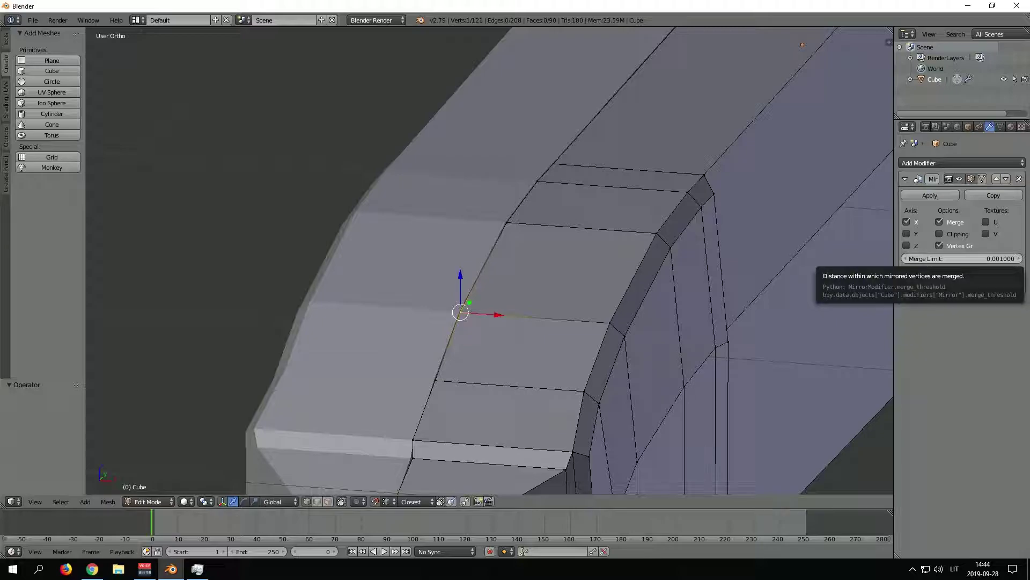
{"action": "left_click", "coordinate": [939, 234]}
{"action": "key", "text": "g"}
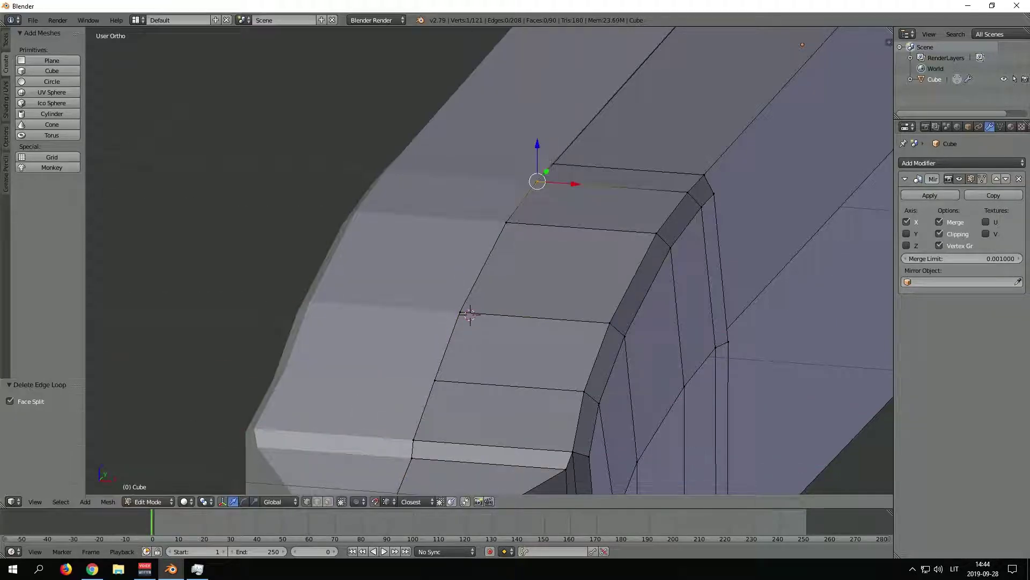
{"action": "left_click", "coordinate": [470, 315]}
{"action": "middle_click_drag", "start_coordinate": [456, 322], "coordinate": [536, 242]}
Step: Slide a centre-seam vertex sideways along X in wireframe view
{"action": "scroll", "coordinate": [536, 242], "scroll_direction": "up", "scroll_amount": 3}
{"action": "right_click", "coordinate": [554, 248]}
{"action": "key", "text": "z"}
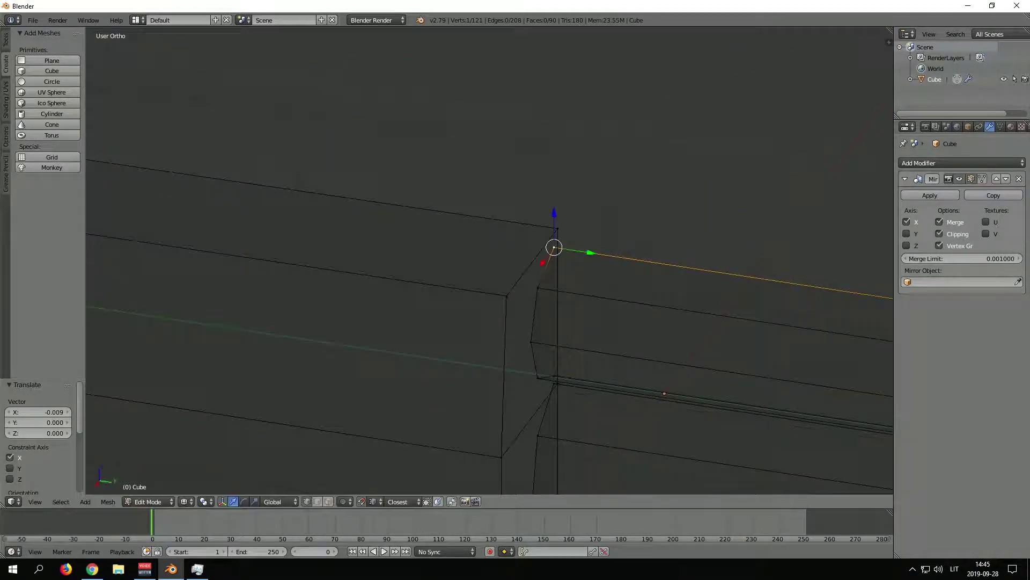
{"action": "middle_click_drag", "start_coordinate": [483, 268], "coordinate": [537, 242]}
{"action": "scroll", "coordinate": [483, 269], "scroll_direction": "up", "scroll_amount": 3}
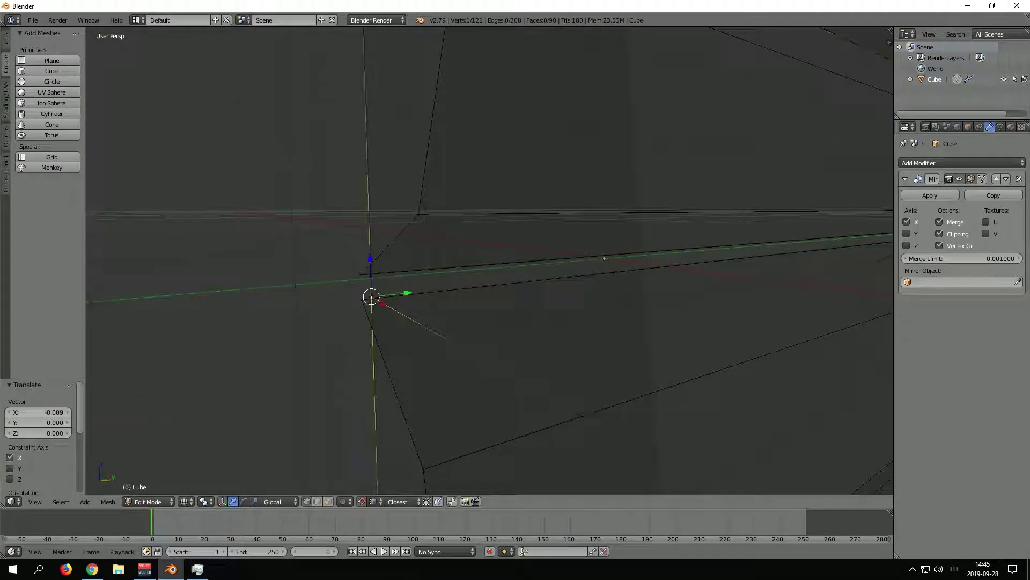
{"action": "key", "text": "g"}
{"action": "key", "text": "x"}
{"action": "mouse_move", "coordinate": [483, 269]}
{"action": "middle_mouse_down"}
{"action": "mouse_move", "coordinate": [537, 257]}
{"action": "mouse_move", "coordinate": [542, 280]}
{"action": "middle_mouse_up"}
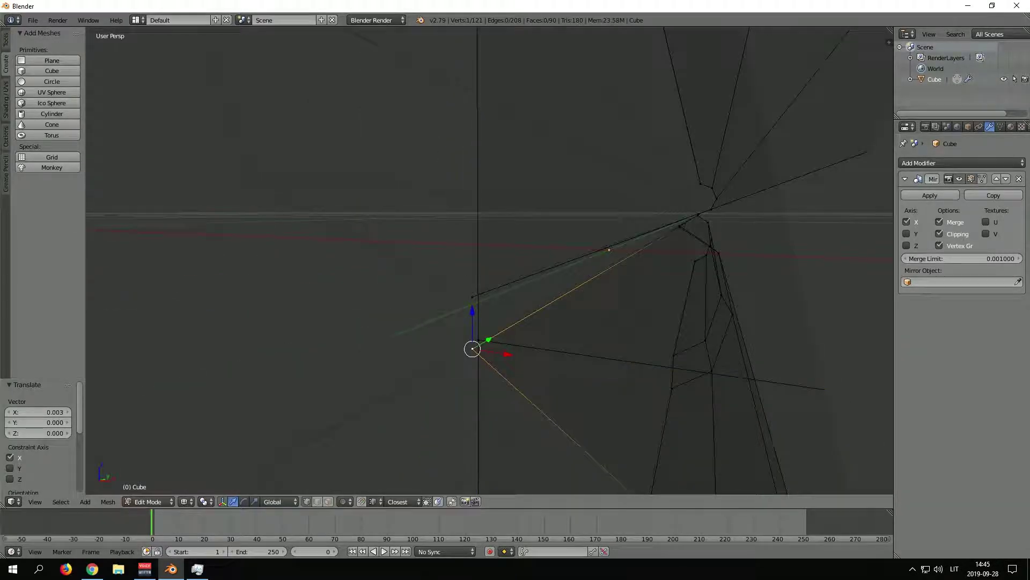
{"action": "key", "text": "Return"}
Step: Slide another seam vertex left along X, toggling wireframe to check the body
{"action": "scroll", "coordinate": [483, 269], "scroll_direction": "down", "scroll_amount": 5}
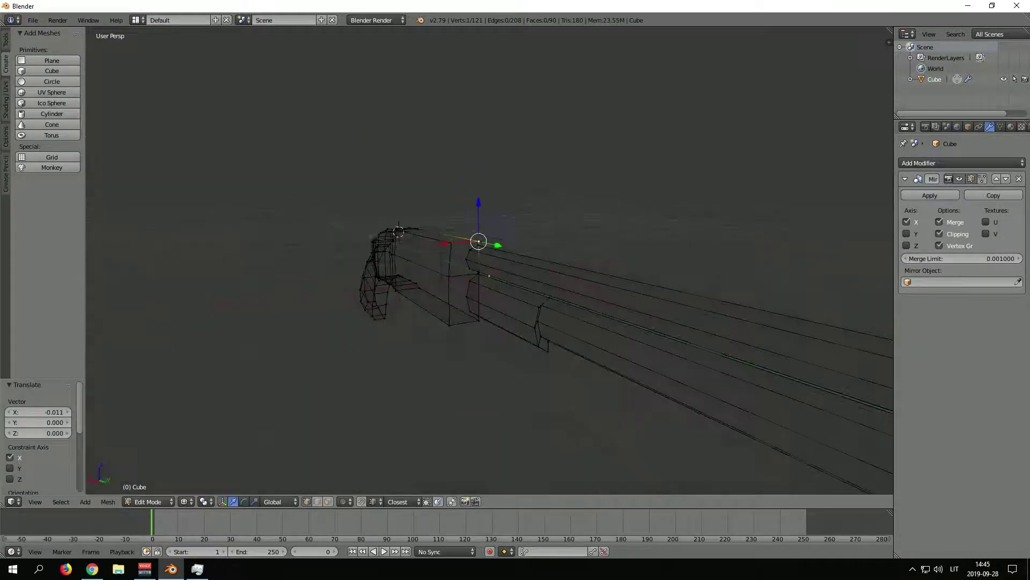
{"action": "key", "text": "z"}
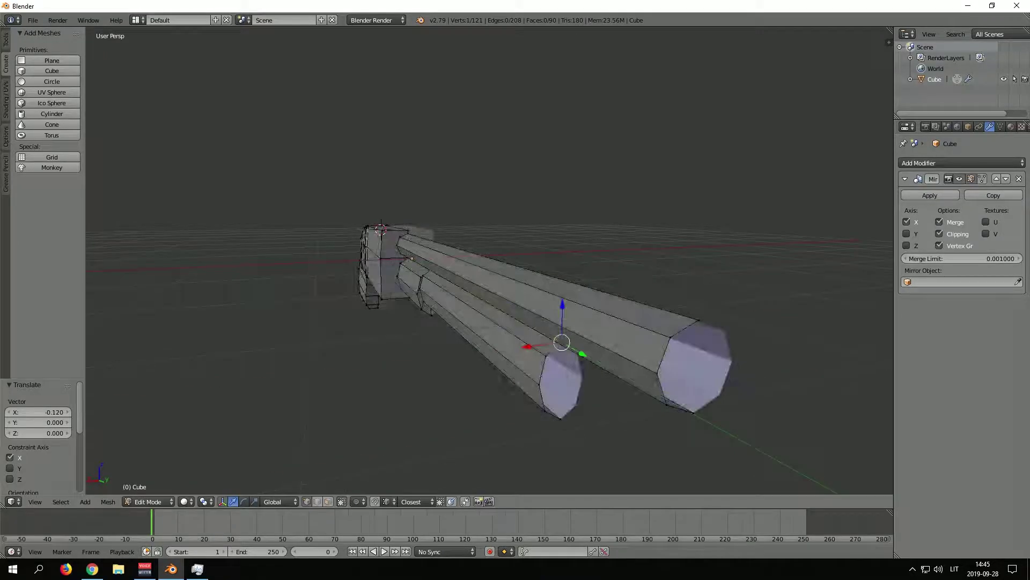
{"action": "middle_click_drag", "start_coordinate": [483, 268], "coordinate": [515, 268]}
{"action": "key", "text": "z"}
{"action": "scroll", "coordinate": [483, 268], "scroll_direction": "up", "scroll_amount": 3}
{"action": "key", "text": "z"}
{"action": "key", "text": "z"}
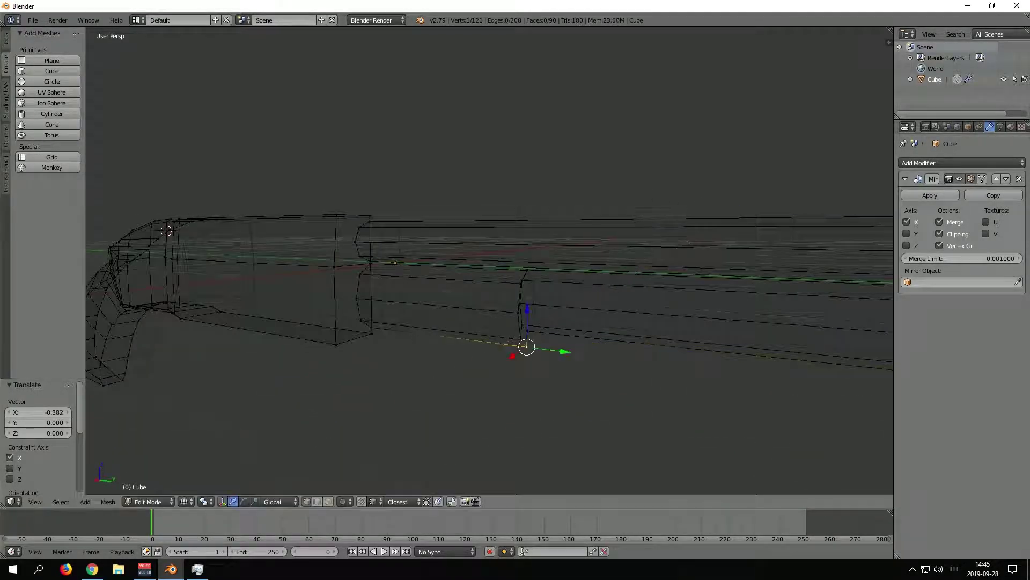
{"action": "left_click_drag", "start_coordinate": [37, 411], "coordinate": [59, 412]}
{"action": "key", "text": "z"}
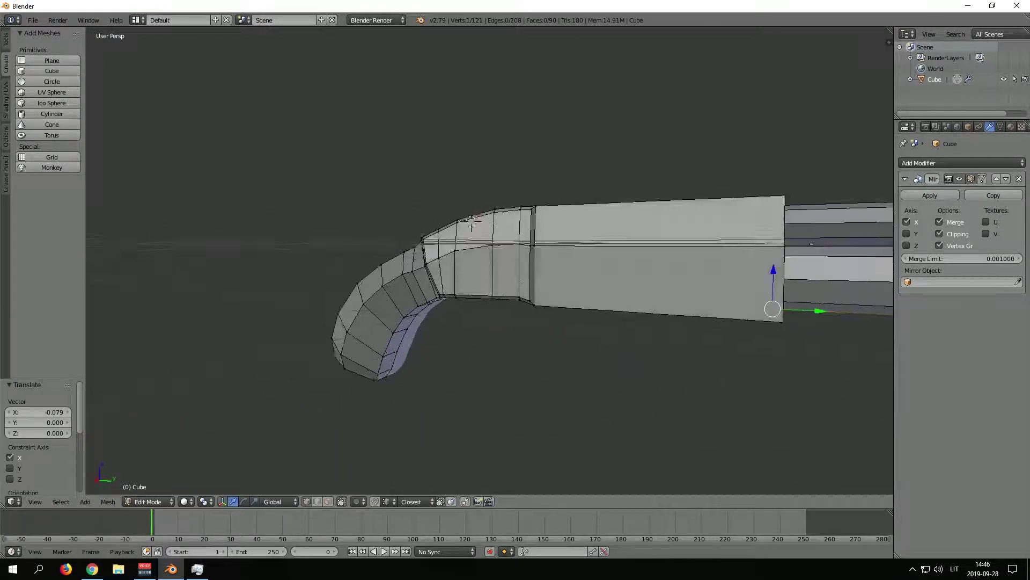
{"action": "middle_click_drag", "start_coordinate": [483, 268], "coordinate": [515, 258]}
{"action": "key", "text": "Tab"}
{"action": "key", "text": "Tab"}
{"action": "scroll", "coordinate": [483, 269], "scroll_direction": "up", "scroll_amount": 3}
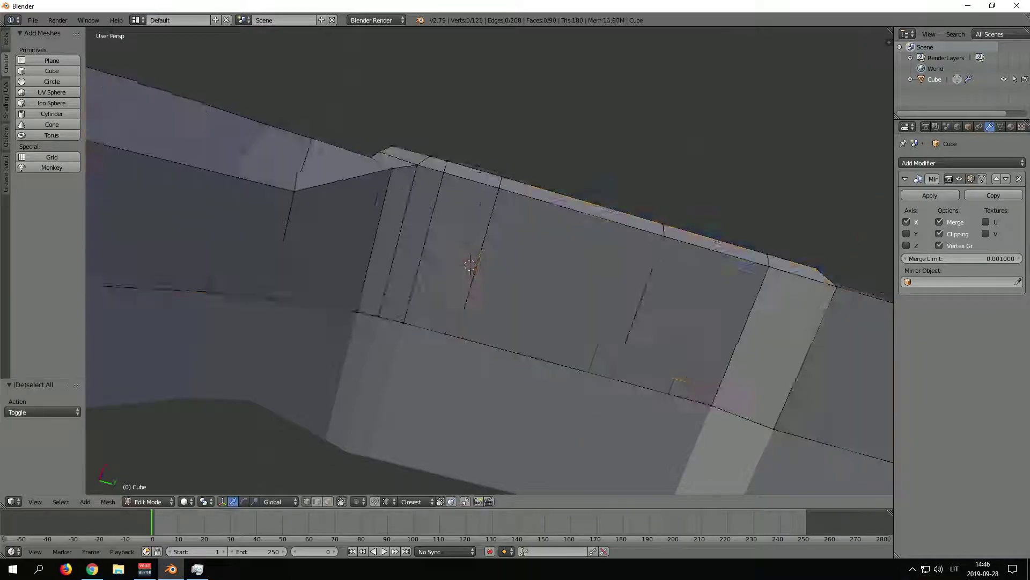
Step: Grow a grip edge loop into a band, try scaling and moving it, then undo
{"action": "key", "text": "Tab"}
{"action": "mouse_move", "coordinate": [478, 262]}
{"action": "middle_mouse_down"}
{"action": "mouse_move", "coordinate": [490, 296]}
{"action": "mouse_move", "coordinate": [467, 167]}
{"action": "middle_mouse_up"}
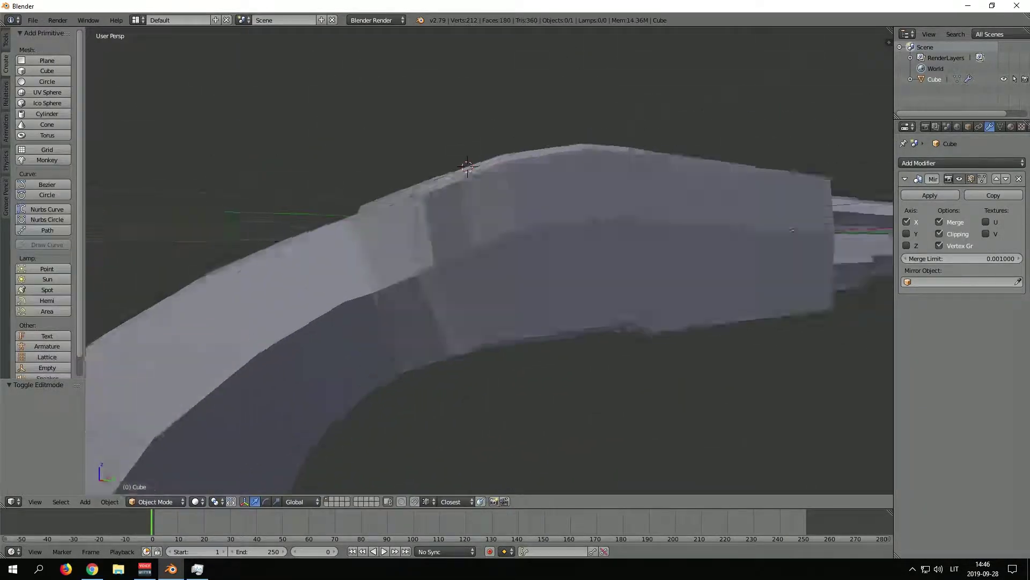
{"action": "key", "text": "Tab"}
{"action": "mouse_move", "coordinate": [483, 268]}
{"action": "middle_mouse_down"}
{"action": "mouse_move", "coordinate": [515, 258]}
{"action": "mouse_move", "coordinate": [649, 322]}
{"action": "middle_mouse_up"}
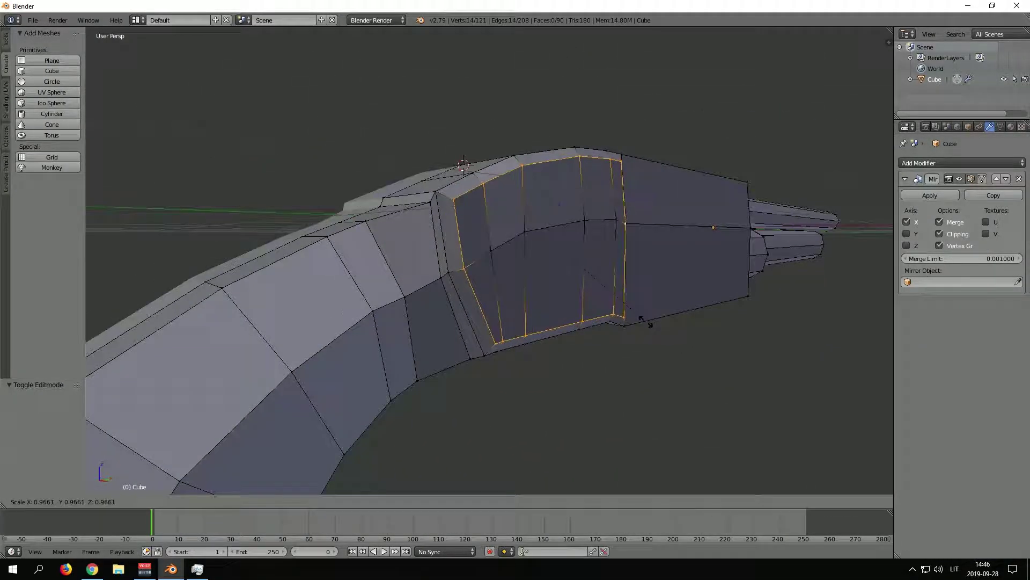
{"action": "key", "text": "ctrl+KP_Add"}
{"action": "key", "text": "s"}
{"action": "key", "text": "g"}
{"action": "mouse_move", "coordinate": [558, 255]}
{"action": "middle_mouse_down"}
{"action": "mouse_move", "coordinate": [557, 233]}
{"action": "mouse_move", "coordinate": [478, 237]}
{"action": "mouse_move", "coordinate": [548, 202]}
{"action": "mouse_move", "coordinate": [472, 214]}
{"action": "mouse_move", "coordinate": [460, 161]}
{"action": "mouse_move", "coordinate": [483, 241]}
{"action": "middle_mouse_up"}
{"action": "key", "text": "Escape"}
{"action": "key", "text": "ctrl+z"}
{"action": "key", "text": "ctrl+z"}
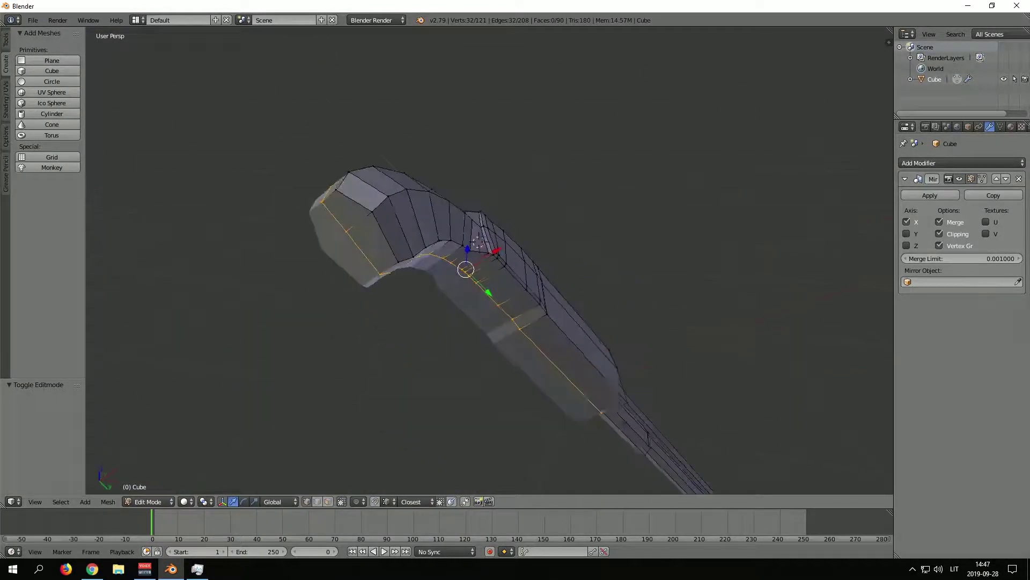
Step: Scale the grip vertices in wireframe and move a brush-selected set vertically
{"action": "middle_click_drag", "start_coordinate": [368, 271], "coordinate": [329, 313]}
{"action": "key", "text": "z"}
{"action": "key", "text": "z"}
{"action": "mouse_move", "coordinate": [756, 256]}
{"action": "middle_mouse_down"}
{"action": "mouse_move", "coordinate": [605, 249]}
{"action": "mouse_move", "coordinate": [351, 430]}
{"action": "middle_mouse_up"}
{"action": "key", "text": "s"}
{"action": "left_click", "coordinate": [618, 257]}
{"action": "key", "text": "c"}
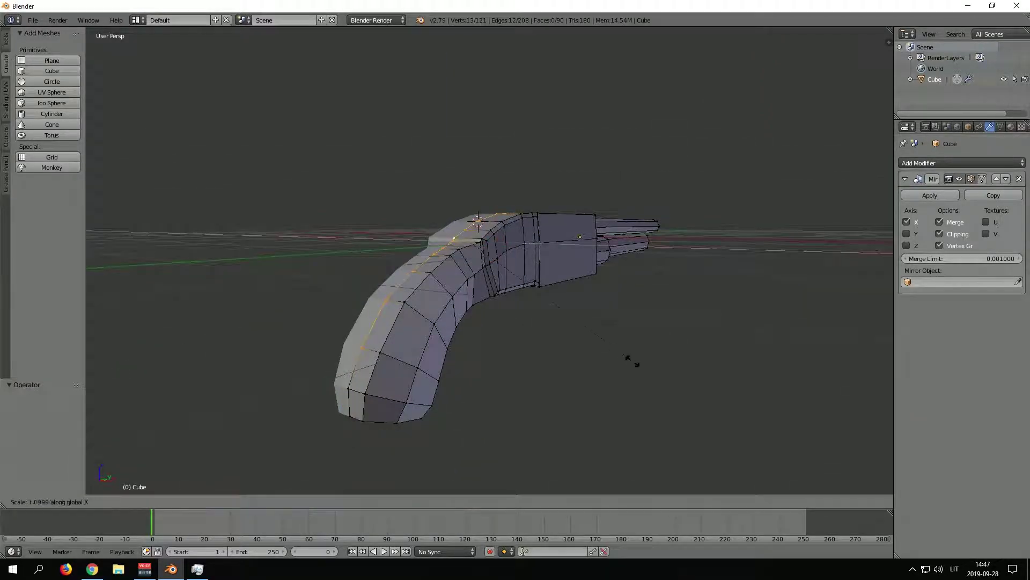
{"action": "mouse_move", "coordinate": [483, 268]}
{"action": "middle_mouse_down"}
{"action": "mouse_move", "coordinate": [515, 274]}
{"action": "mouse_move", "coordinate": [408, 252]}
{"action": "middle_mouse_up"}
{"action": "key", "text": "Return"}
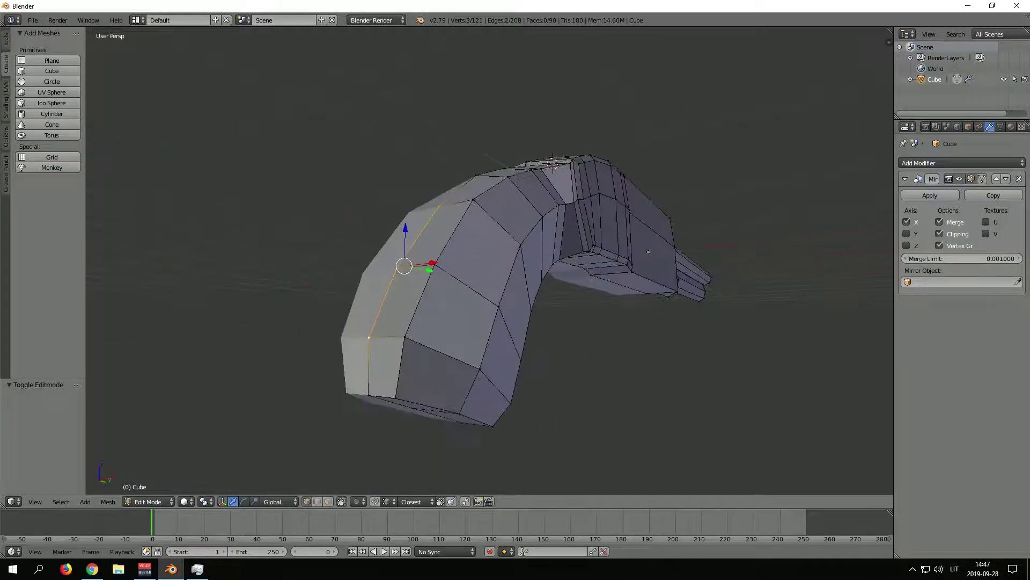
Step: Slide grip vertices along X, then apply Shade Smooth to the whole gun in Object Mode
{"action": "mouse_move", "coordinate": [483, 268]}
{"action": "middle_mouse_down"}
{"action": "mouse_move", "coordinate": [526, 279]}
{"action": "mouse_move", "coordinate": [537, 242]}
{"action": "mouse_move", "coordinate": [590, 258]}
{"action": "middle_mouse_up"}
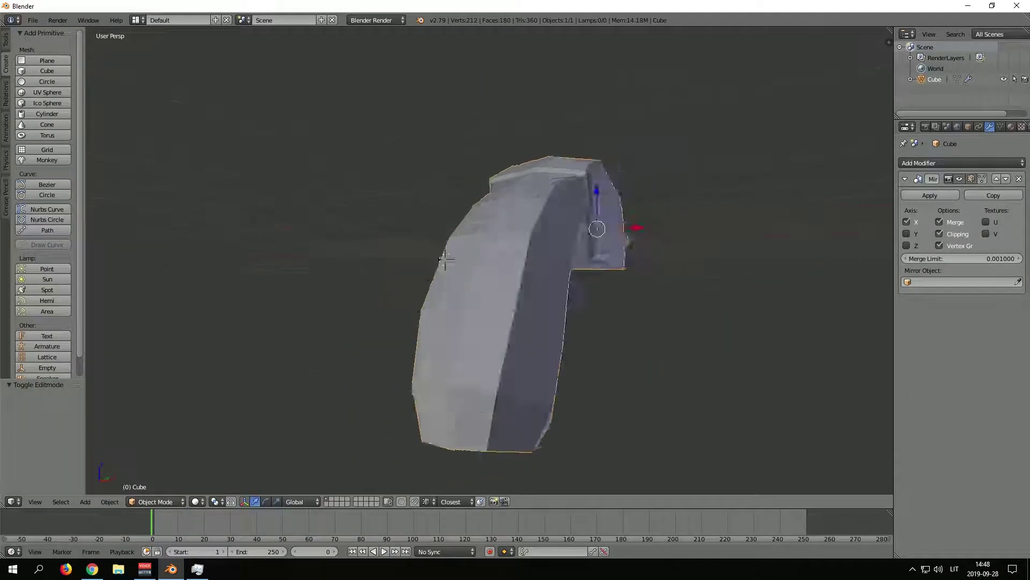
{"action": "key", "text": "Tab"}
{"action": "key", "text": "Tab"}
{"action": "key", "text": "Return"}
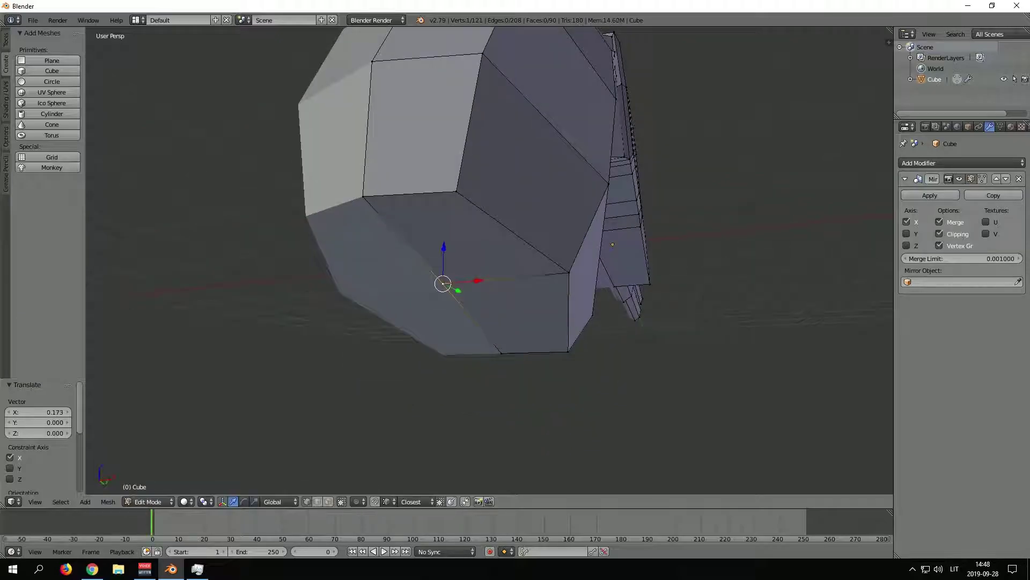
{"action": "mouse_move", "coordinate": [483, 268]}
{"action": "middle_mouse_down"}
{"action": "mouse_move", "coordinate": [536, 241]}
{"action": "mouse_move", "coordinate": [483, 280]}
{"action": "middle_mouse_up"}
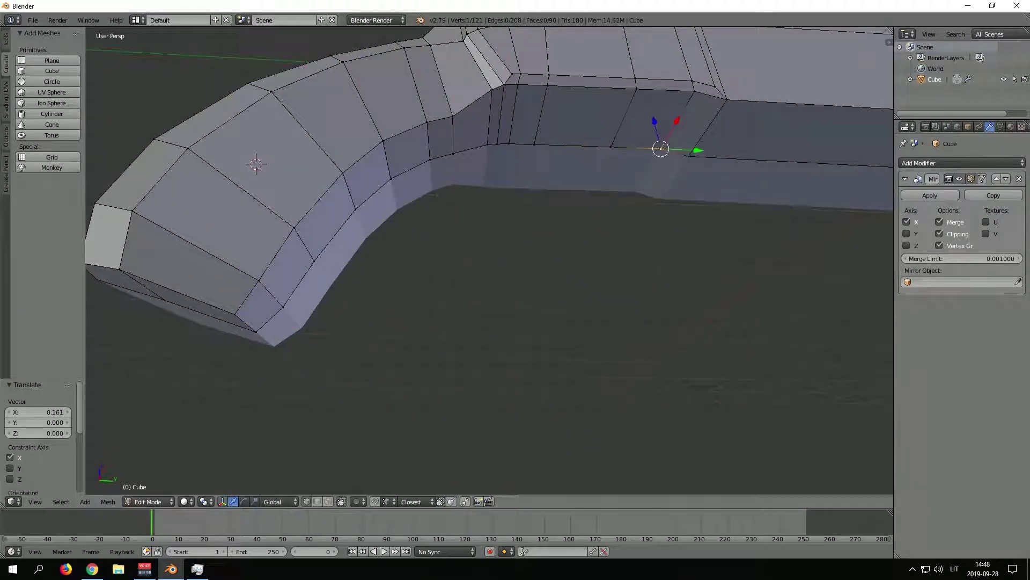
{"action": "middle_click_drag", "start_coordinate": [483, 269], "coordinate": [537, 241]}
{"action": "key", "text": "Tab"}
{"action": "scroll", "coordinate": [488, 257], "scroll_direction": "down", "scroll_amount": 3}
{"action": "left_click", "coordinate": [29, 189]}
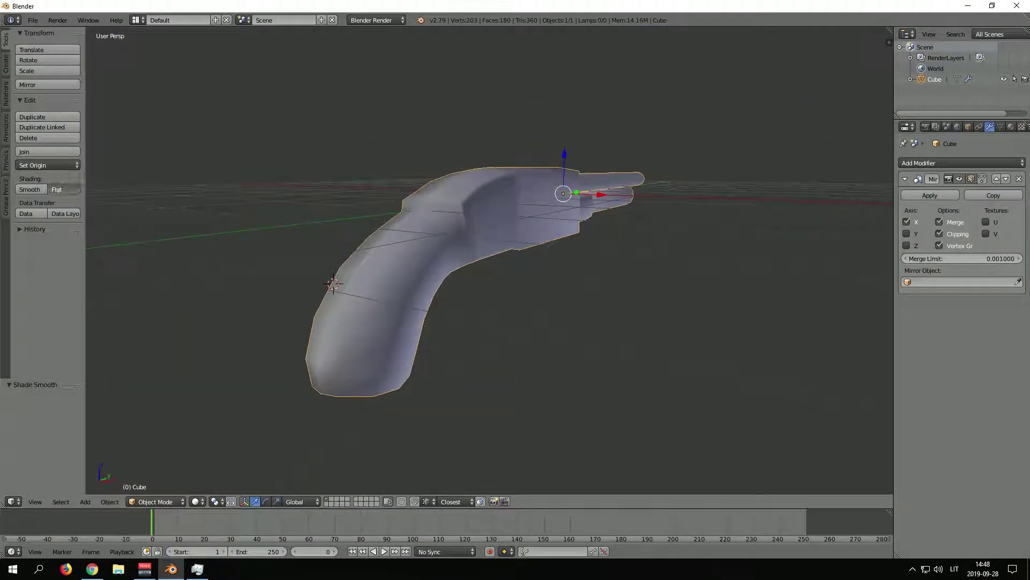
Step: Return the mesh to flat shading and add a Subdivision Surface modifier to the shotgun
{"action": "left_click", "coordinate": [57, 189]}
{"action": "left_click", "coordinate": [961, 163]}
{"action": "left_click", "coordinate": [827, 342]}
{"action": "middle_click_drag", "start_coordinate": [483, 269], "coordinate": [537, 247]}
{"action": "scroll", "coordinate": [483, 258], "scroll_direction": "up", "scroll_amount": 3}
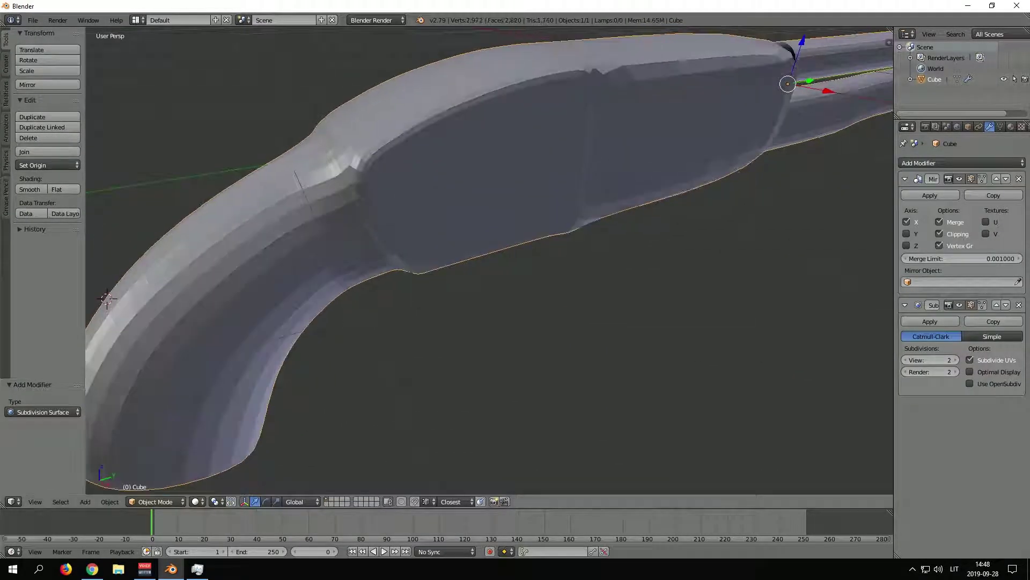
{"action": "scroll", "coordinate": [483, 257], "scroll_direction": "down", "scroll_amount": 4}
{"action": "scroll", "coordinate": [483, 258], "scroll_direction": "up", "scroll_amount": 2}
Step: Check the barrel joint in Edit Mode, switching between wireframe and solid shading
{"action": "key", "text": "Tab"}
{"action": "middle_click_drag", "start_coordinate": [483, 268], "coordinate": [548, 236]}
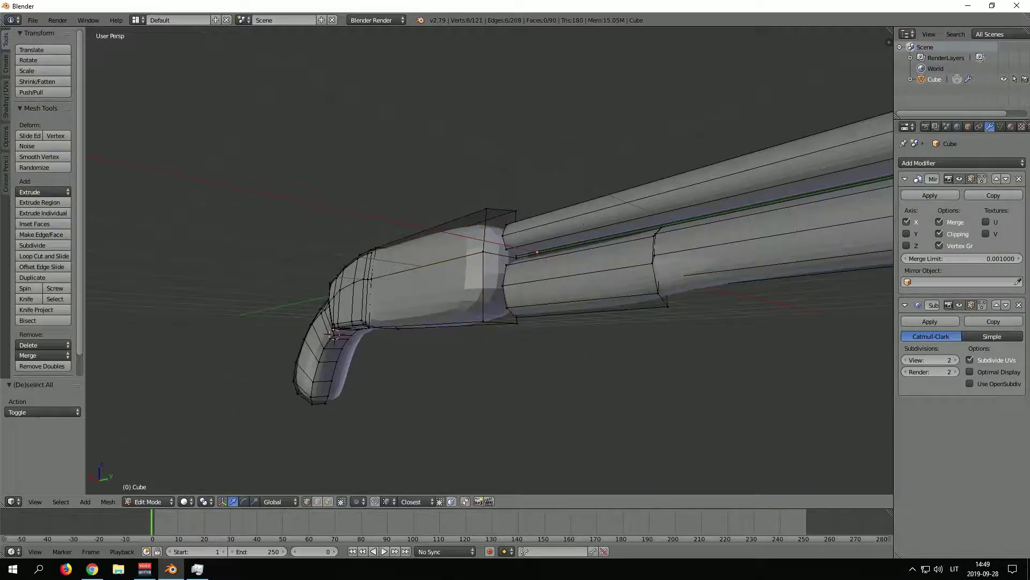
{"action": "key", "text": "z"}
{"action": "key", "text": "a"}
{"action": "scroll", "coordinate": [483, 269], "scroll_direction": "up", "scroll_amount": 3}
{"action": "key", "text": "z"}
{"action": "scroll", "coordinate": [483, 268], "scroll_direction": "down", "scroll_amount": 4}
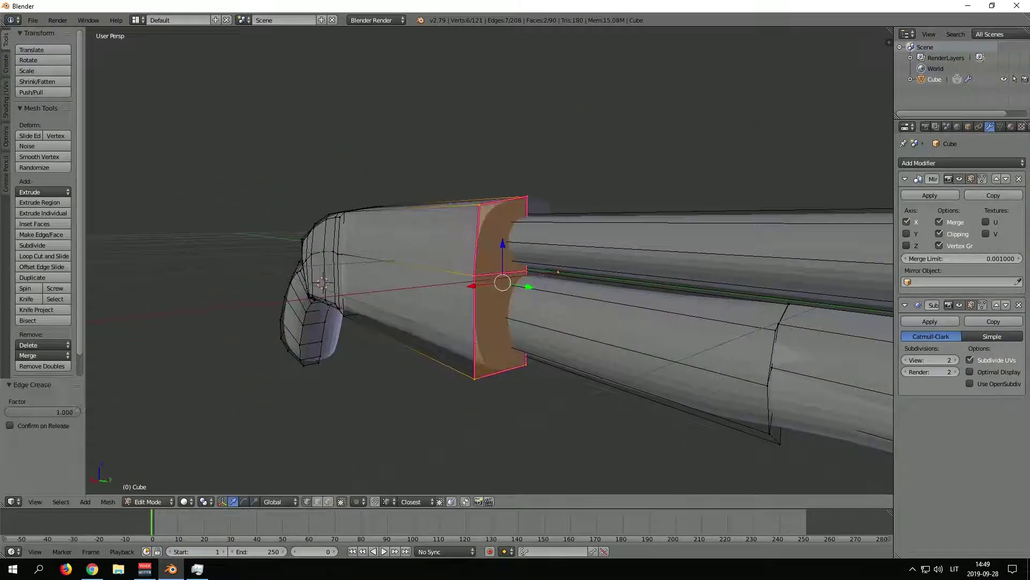
{"action": "mouse_move", "coordinate": [484, 269]}
{"action": "middle_mouse_down"}
{"action": "mouse_move", "coordinate": [516, 225]}
{"action": "mouse_move", "coordinate": [483, 279]}
{"action": "mouse_move", "coordinate": [515, 236]}
{"action": "middle_mouse_up"}
{"action": "key", "text": "Tab"}
{"action": "key", "text": "Tab"}
{"action": "key", "text": "Tab"}
{"action": "scroll", "coordinate": [483, 269], "scroll_direction": "down", "scroll_amount": 3}
{"action": "key", "text": "Tab"}
{"action": "scroll", "coordinate": [483, 269], "scroll_direction": "down", "scroll_amount": 2}
{"action": "middle_click_drag", "start_coordinate": [483, 268], "coordinate": [537, 268]}
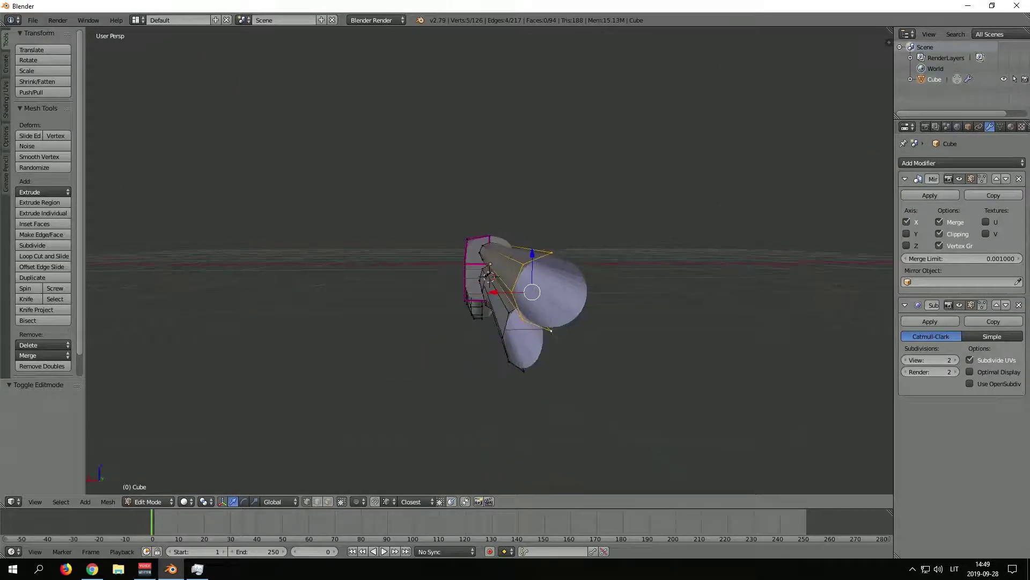
Step: Shrink the extruded barrel end, move it along Y, and merge its five vertices into one
{"action": "left_click", "coordinate": [690, 321]}
{"action": "middle_click_drag", "start_coordinate": [690, 321], "coordinate": [505, 279]}
{"action": "key", "text": "Return"}
{"action": "left_click", "coordinate": [512, 343]}
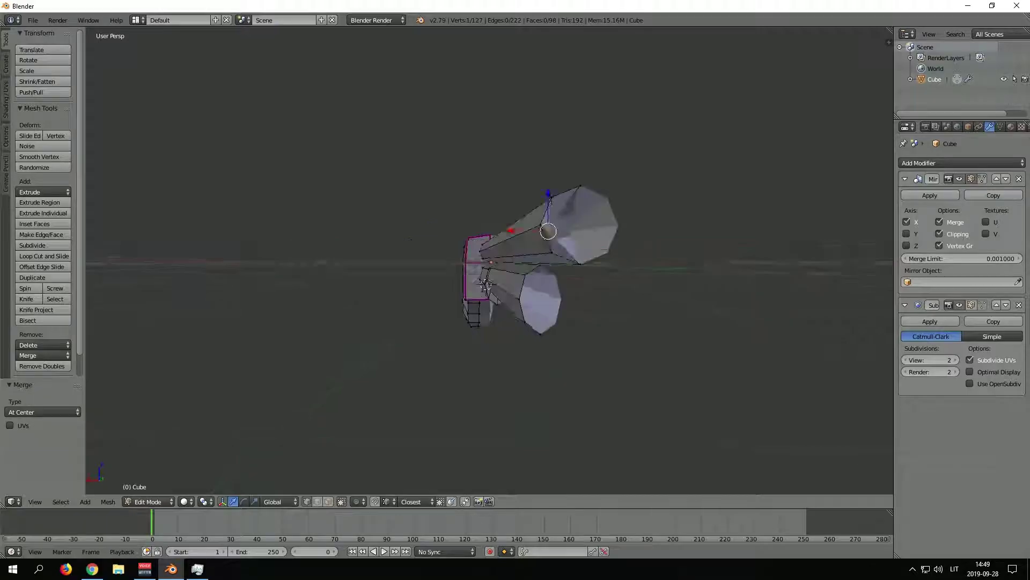
{"action": "mouse_move", "coordinate": [511, 343]}
{"action": "middle_mouse_down"}
{"action": "mouse_move", "coordinate": [665, 290]}
{"action": "mouse_move", "coordinate": [410, 234]}
{"action": "mouse_move", "coordinate": [357, 209]}
{"action": "middle_mouse_up"}
Step: Select the whole mesh and run Remove Doubles
{"action": "key", "text": "a"}
{"action": "key", "text": "space"}
{"action": "type", "text": "remove"}
{"action": "key", "text": "Escape"}
Step: Add a loop cut on the barrel and scale the tube's end loop
{"action": "left_click", "coordinate": [411, 233]}
{"action": "left_click", "coordinate": [807, 311]}
{"action": "key", "text": "Tab"}
{"action": "middle_click_drag", "start_coordinate": [808, 311], "coordinate": [698, 225]}
{"action": "key", "text": "Tab"}
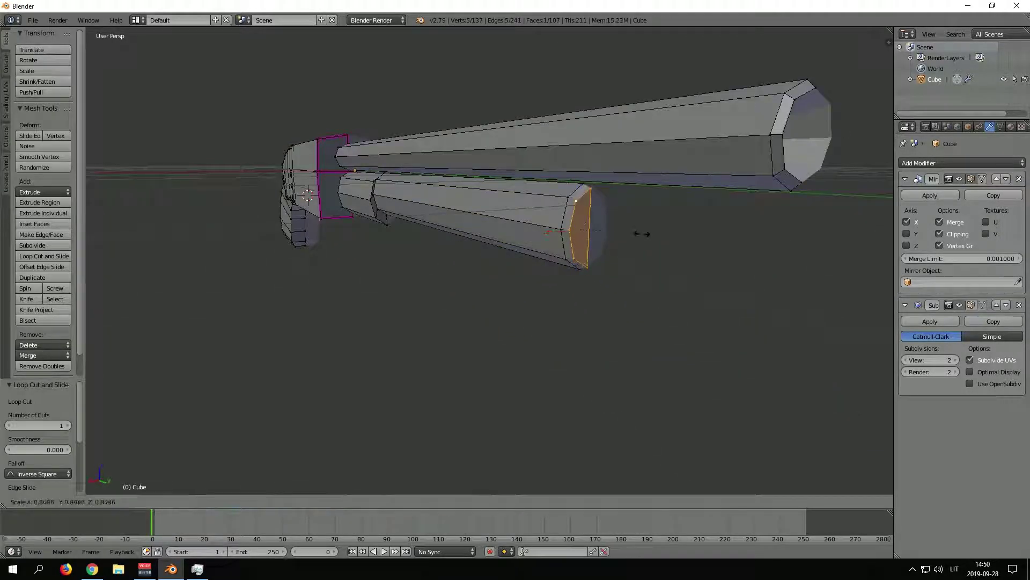
{"action": "left_click", "coordinate": [641, 233]}
Step: Compare Object and Edit Mode views of the smoothed barrels, receiver and curved grip
{"action": "key", "text": "Tab"}
{"action": "middle_click_drag", "start_coordinate": [641, 234], "coordinate": [483, 215]}
{"action": "key", "text": "Tab"}
{"action": "key", "text": "Tab"}
{"action": "key", "text": "a"}
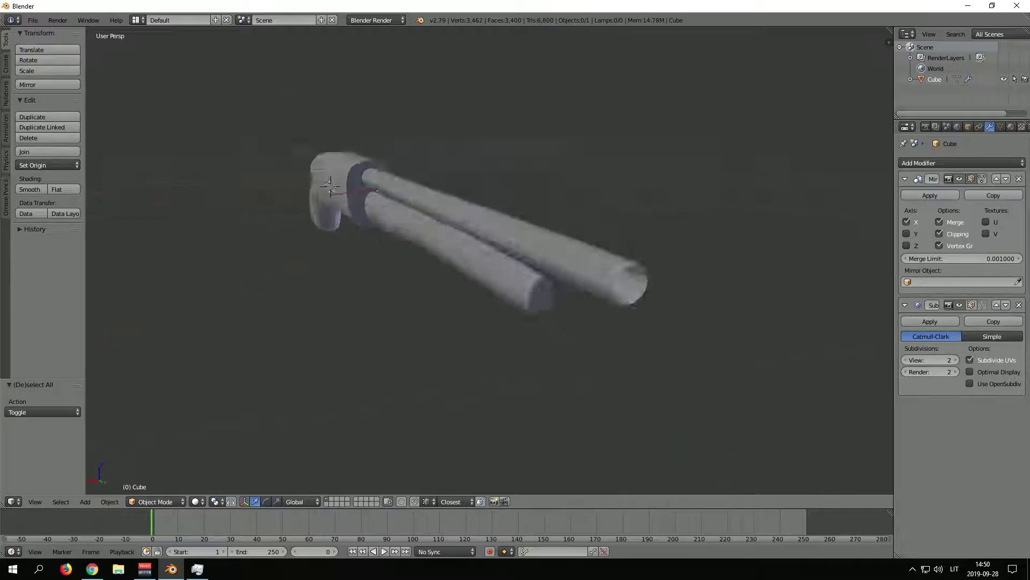
{"action": "middle_click_drag", "start_coordinate": [376, 190], "coordinate": [408, 225]}
{"action": "key", "text": "Tab"}
{"action": "scroll", "coordinate": [435, 265], "scroll_direction": "up", "scroll_amount": 5}
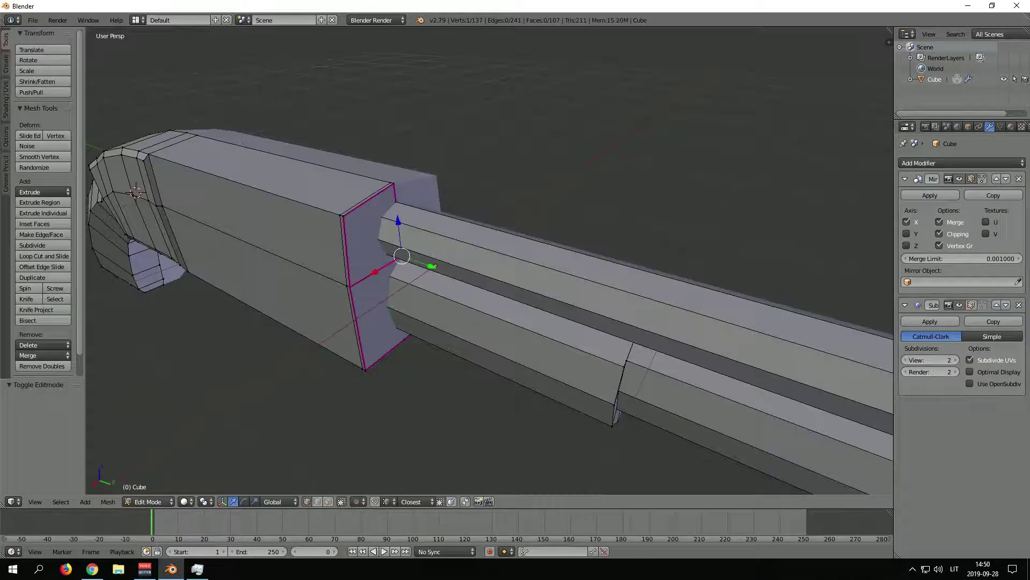
{"action": "key", "text": "Tab"}
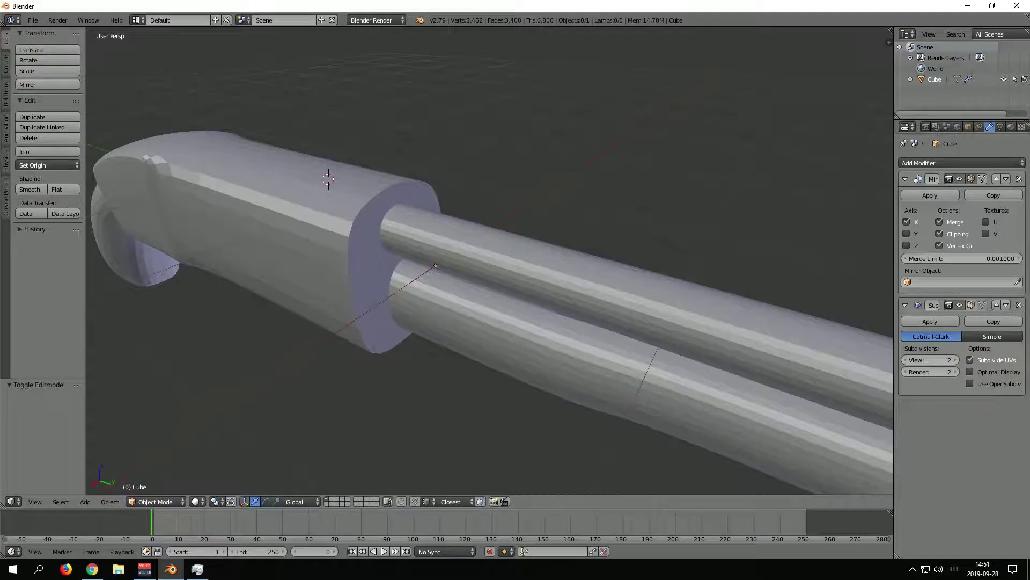
{"action": "middle_click_drag", "start_coordinate": [483, 268], "coordinate": [483, 230]}
{"action": "key", "text": "Tab"}
{"action": "key", "text": "Tab"}
{"action": "key", "text": "Tab"}
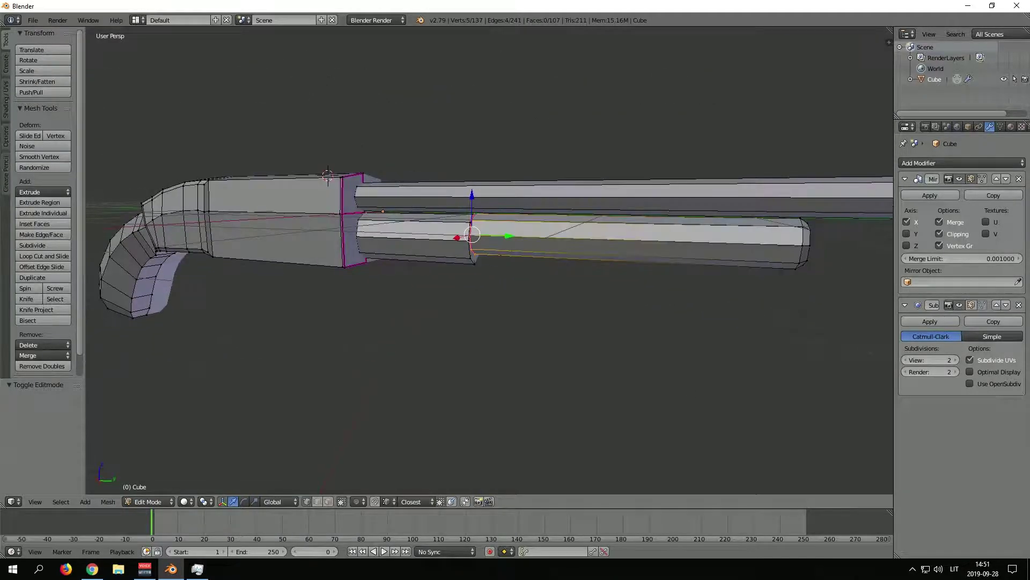
{"action": "key", "text": "Tab"}
{"action": "key", "text": "Tab"}
{"action": "scroll", "coordinate": [483, 225], "scroll_direction": "up", "scroll_amount": 3}
{"action": "key", "text": "Tab"}
{"action": "scroll", "coordinate": [607, 302], "scroll_direction": "down", "scroll_amount": 5}
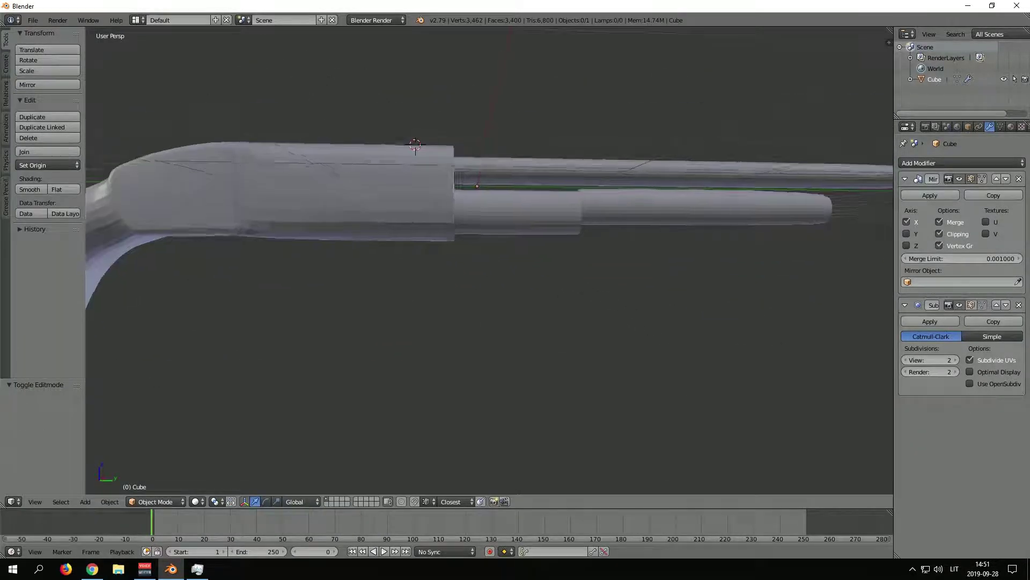
{"action": "mouse_move", "coordinate": [607, 302]}
{"action": "middle_mouse_down"}
{"action": "mouse_move", "coordinate": [537, 290]}
{"action": "mouse_move", "coordinate": [483, 257]}
{"action": "middle_mouse_up"}
{"action": "key", "text": "Tab"}
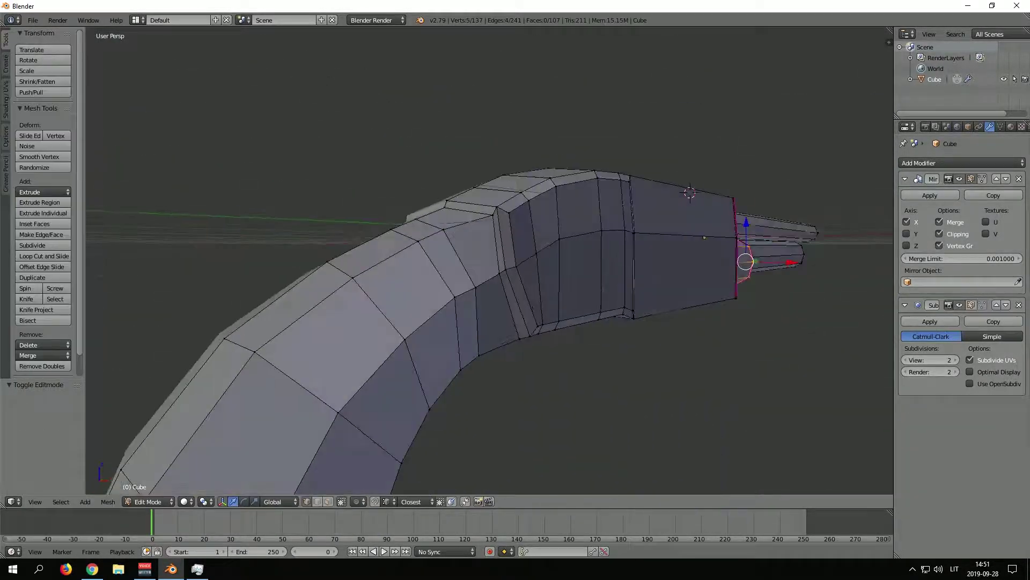
Step: Show the right side view with the textured reference and select the whole mesh
{"action": "key", "text": "Tab"}
{"action": "key", "text": "KP_3"}
{"action": "key", "text": "z"}
{"action": "key", "text": "a"}
{"action": "key", "text": "Tab"}
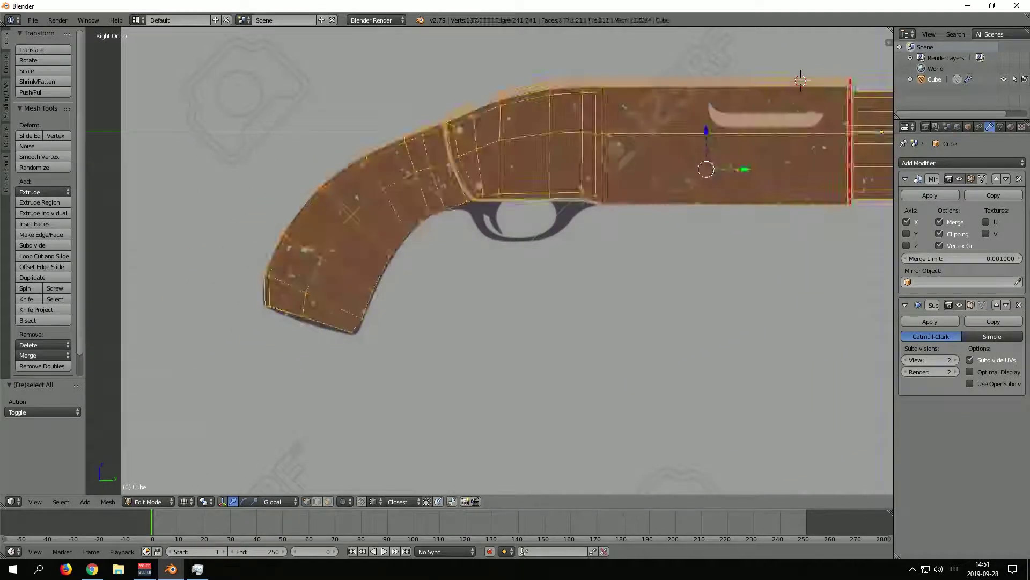
Step: Move the bottom face at the grip end and pan along the gun to the receiver
{"action": "left_click", "coordinate": [277, 294]}
{"action": "key", "text": "Return"}
{"action": "scroll", "coordinate": [422, 241], "scroll_direction": "up", "scroll_amount": 2}
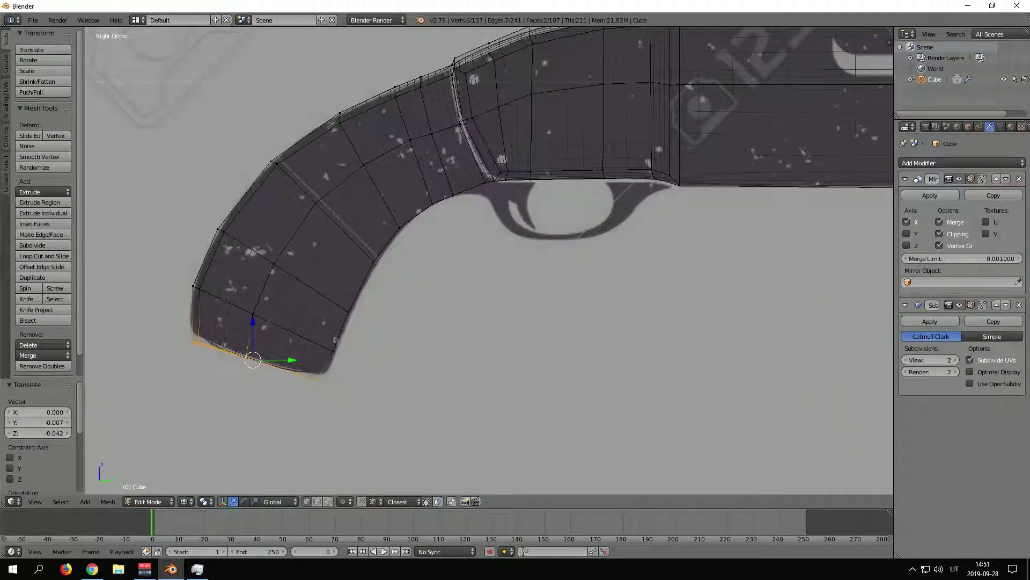
{"action": "key", "text": "Return"}
{"action": "scroll", "coordinate": [576, 162], "scroll_direction": "down", "scroll_amount": 1}
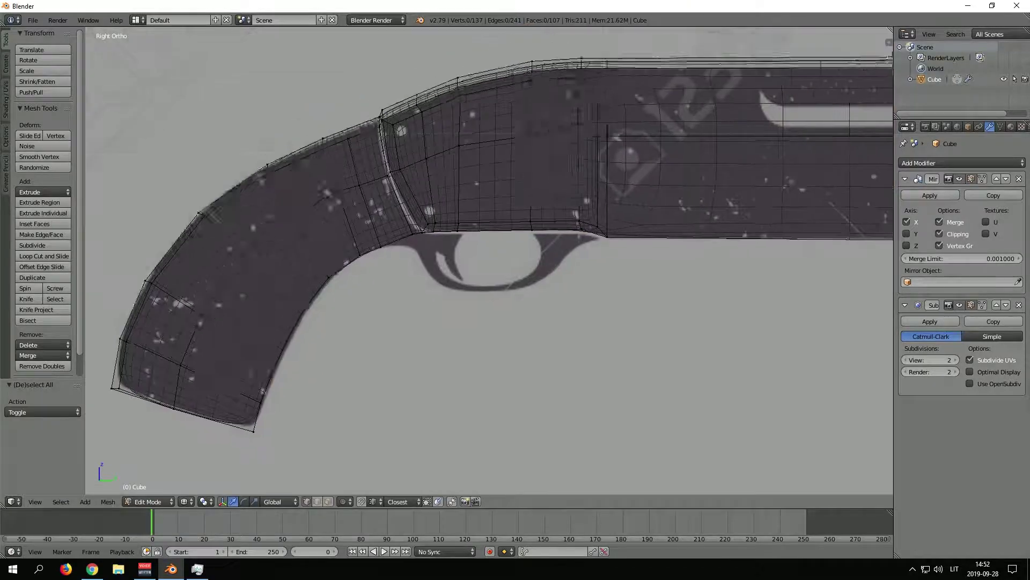
{"action": "middle_click_drag", "start_coordinate": [806, 161], "coordinate": [576, 163], "text": "shift"}
{"action": "scroll", "coordinate": [577, 163], "scroll_direction": "down", "scroll_amount": 2}
{"action": "key", "text": "a"}
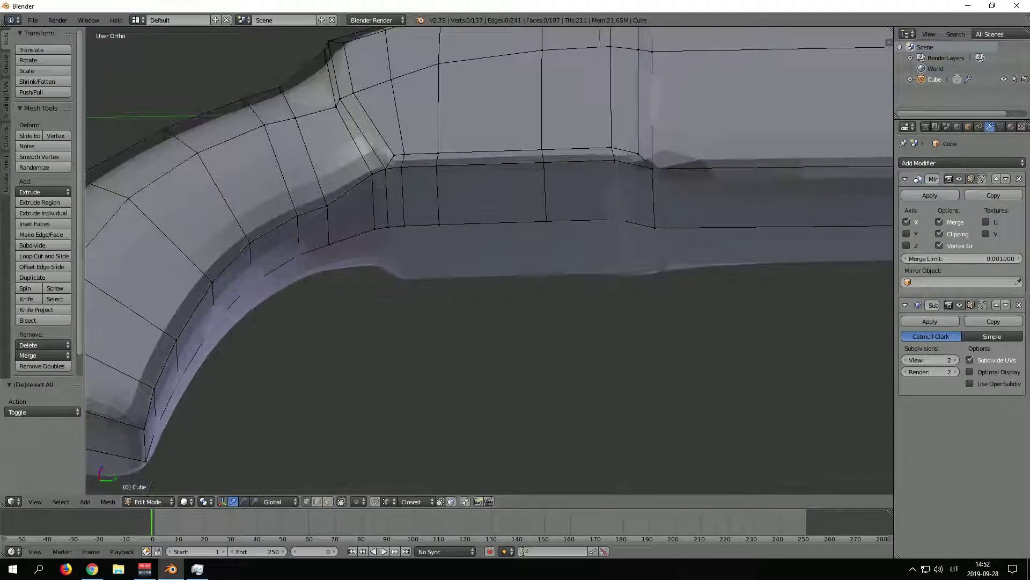
Step: Compare the trigger area underside with the side reference, cancelling a pending inset
{"action": "key", "text": "KP_3"}
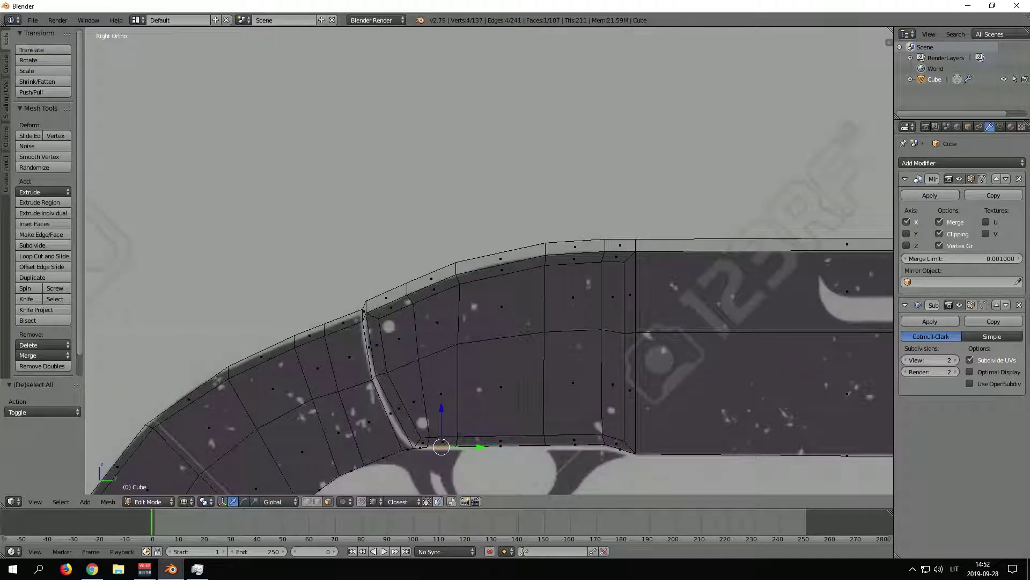
{"action": "key", "text": "alt+z"}
{"action": "middle_click_drag", "start_coordinate": [483, 322], "coordinate": [440, 258]}
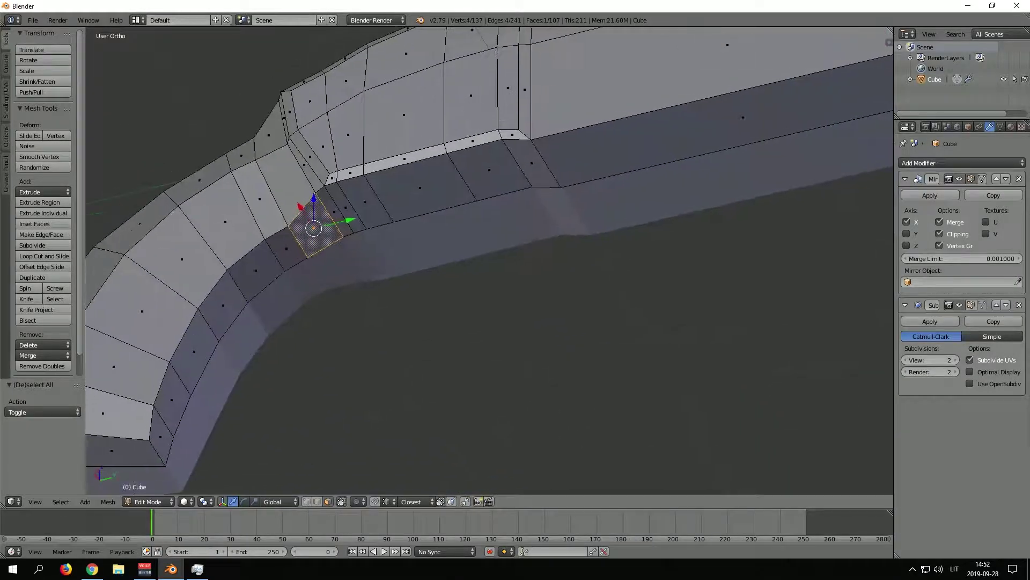
{"action": "key", "text": "Escape"}
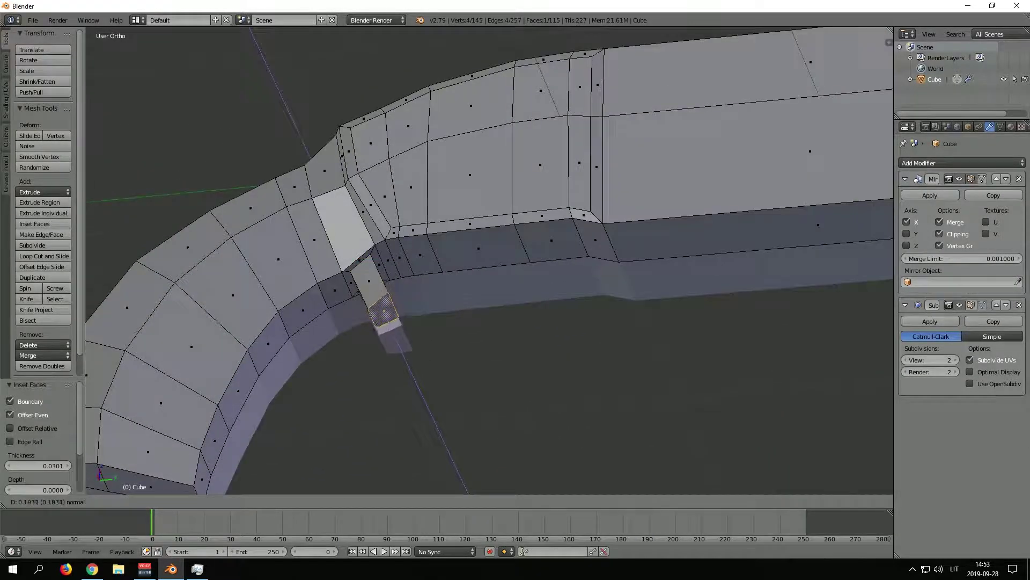
{"action": "middle_click_drag", "start_coordinate": [410, 303], "coordinate": [376, 333]}
{"action": "key", "text": "KP_3"}
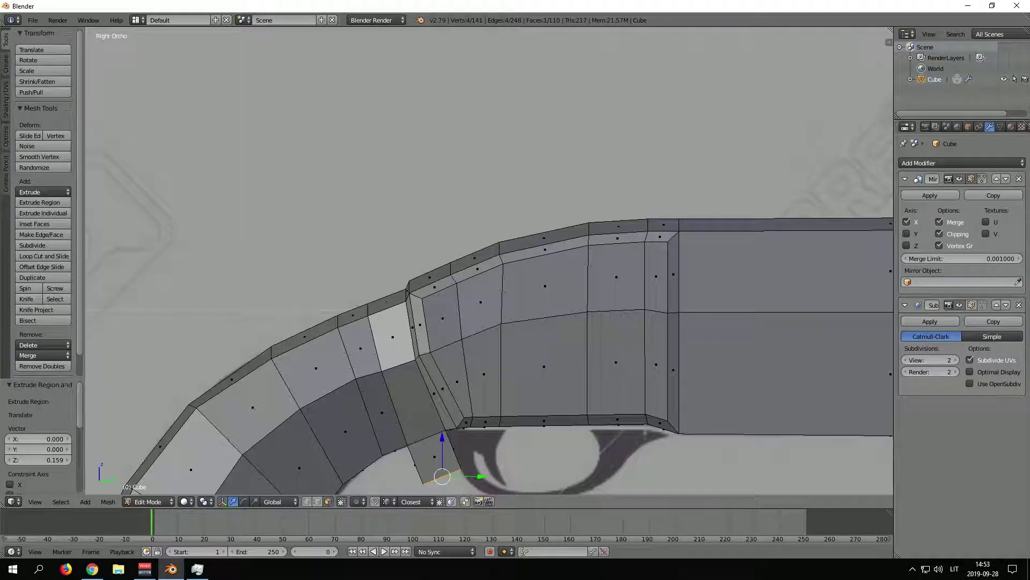
{"action": "key", "text": "alt+z"}
{"action": "scroll", "coordinate": [488, 258], "scroll_direction": "up", "scroll_amount": 3}
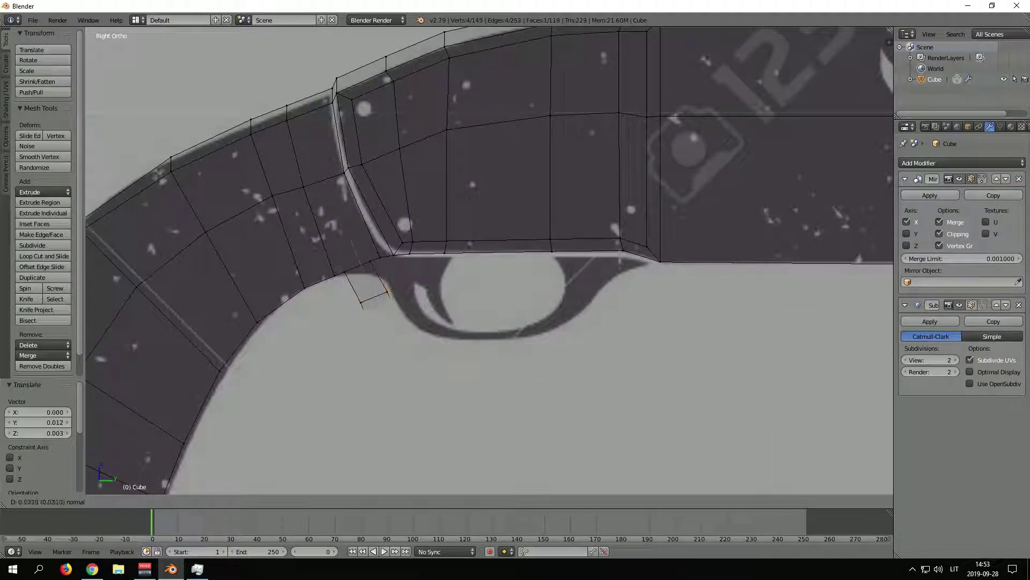
Step: Rotate a new face downward, then bring back the hidden geometry in the side view
{"action": "left_click", "coordinate": [499, 299]}
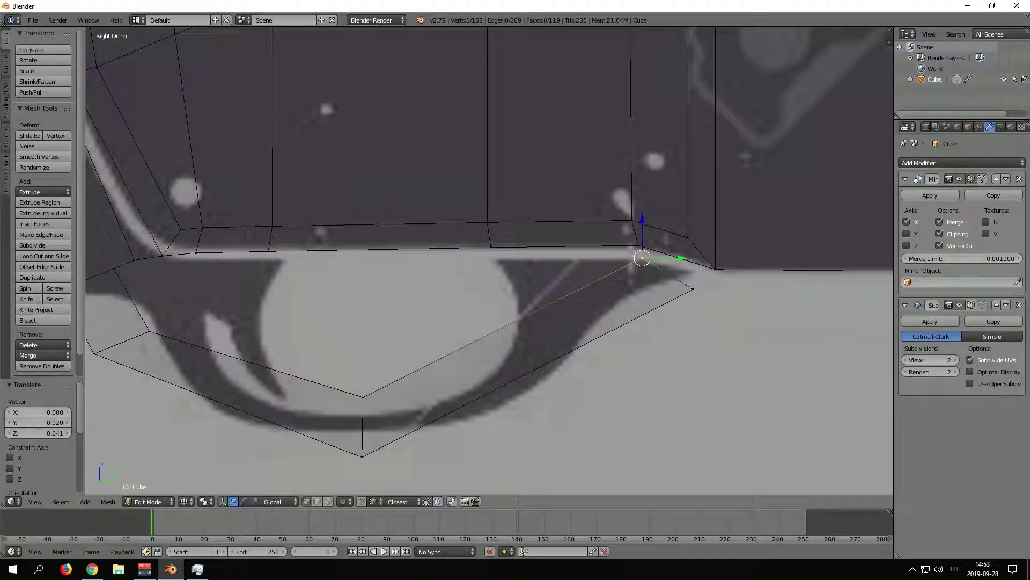
{"action": "key", "text": "alt+z"}
{"action": "middle_click_drag", "start_coordinate": [489, 257], "coordinate": [542, 225]}
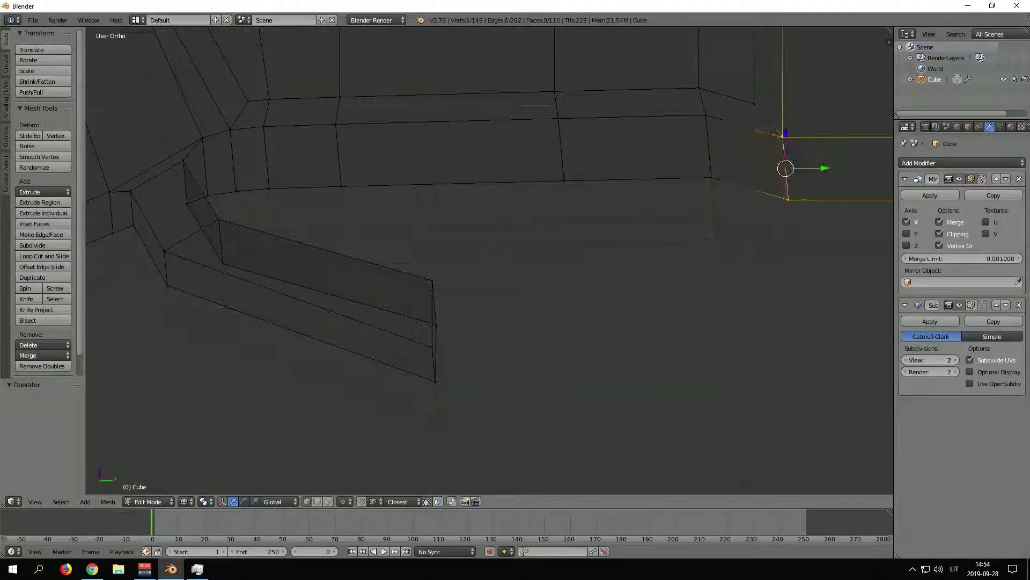
{"action": "key", "text": "ctrl+z"}
{"action": "key", "text": "ctrl+z"}
{"action": "key", "text": "alt+z"}
{"action": "key", "text": "KP_3"}
{"action": "key", "text": "a"}
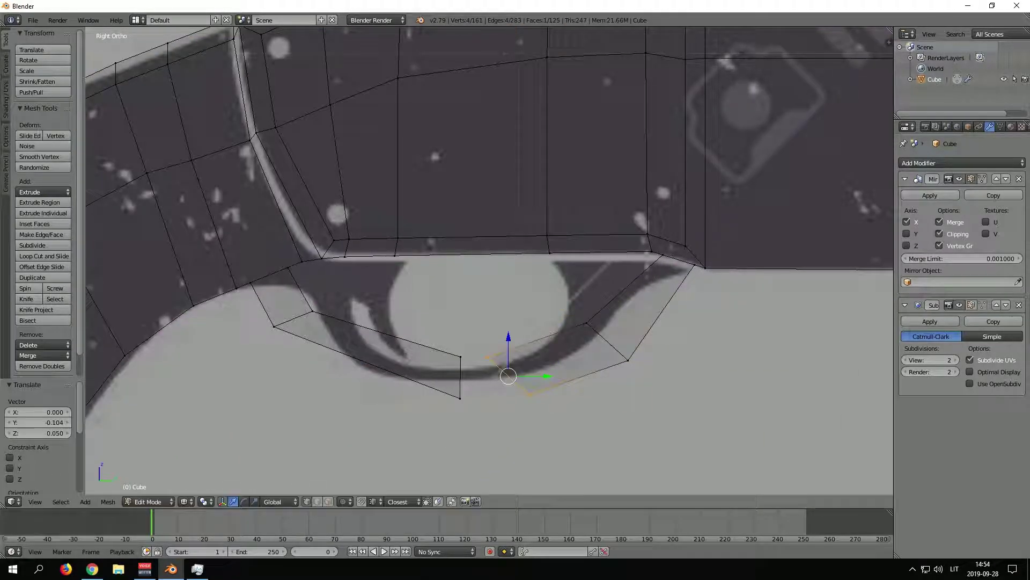
Step: Select and delete the stray edge under the trigger guard
{"action": "right_click", "coordinate": [461, 375]}
{"action": "key", "text": "alt+z"}
{"action": "middle_click_drag", "start_coordinate": [483, 268], "coordinate": [526, 247]}
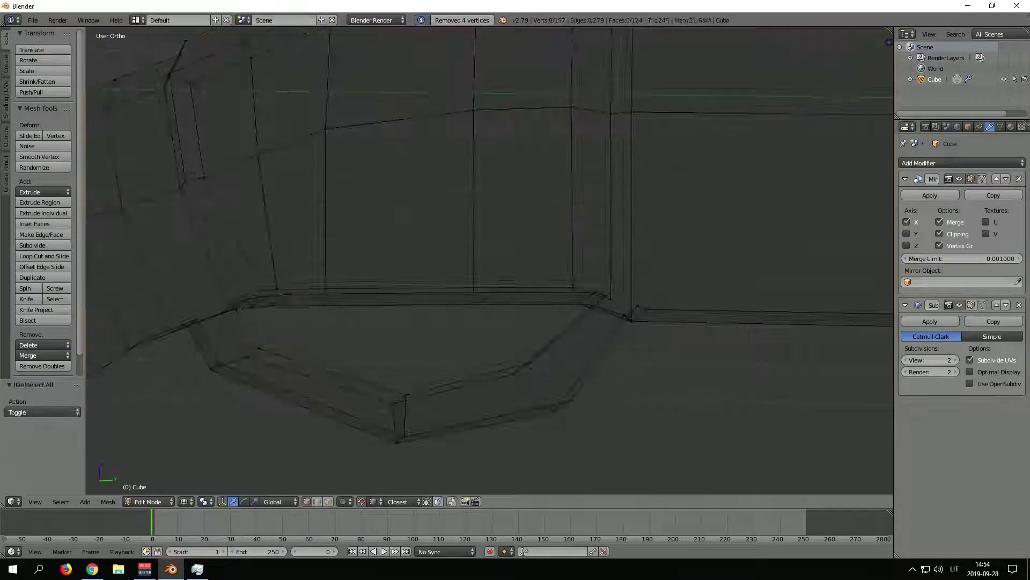
{"action": "key", "text": "x"}
{"action": "left_click", "coordinate": [424, 414]}
{"action": "key", "text": "alt+z"}
{"action": "key", "text": "KP_3"}
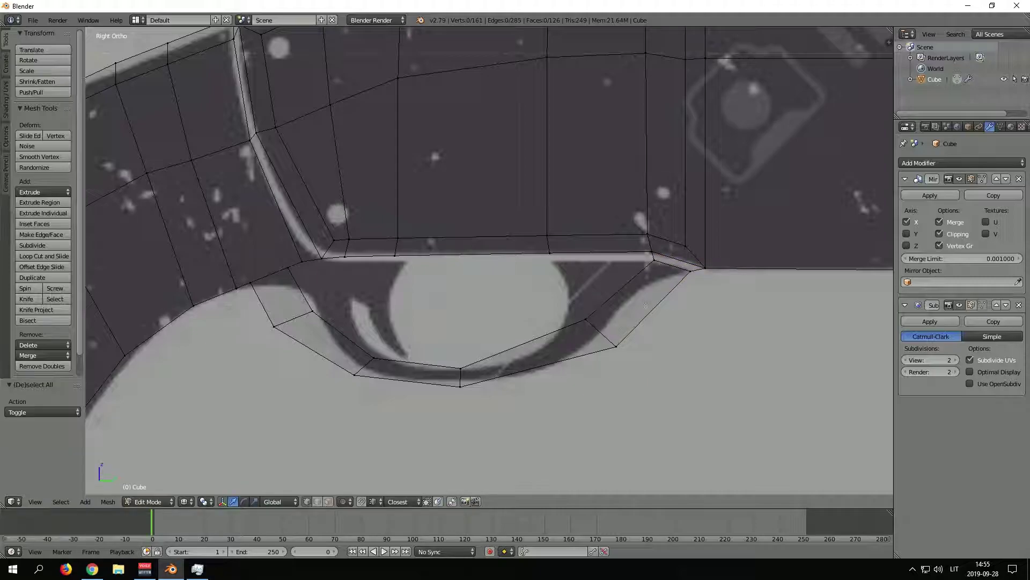
Step: Extrude and scale the trigger guard edges into a curved band
{"action": "key", "text": "e"}
{"action": "key", "text": "s"}
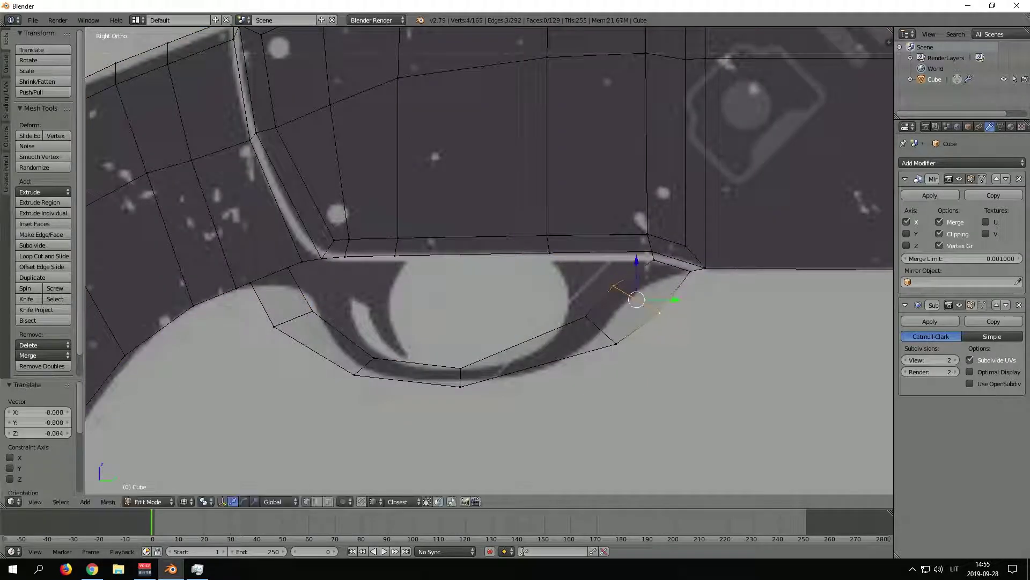
{"action": "middle_click_drag", "start_coordinate": [371, 315], "coordinate": [483, 242]}
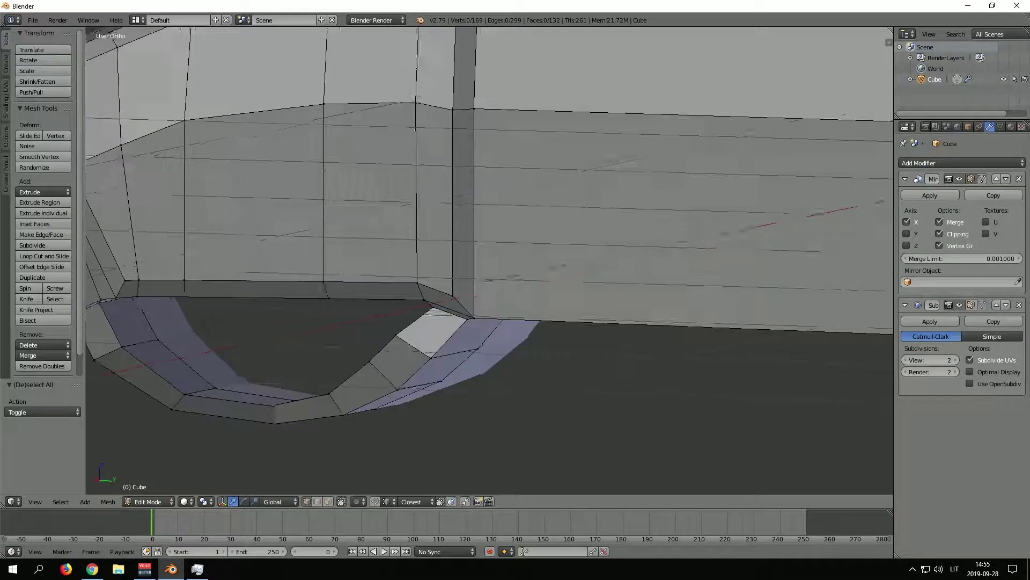
{"action": "scroll", "coordinate": [483, 241], "scroll_direction": "up", "scroll_amount": 2}
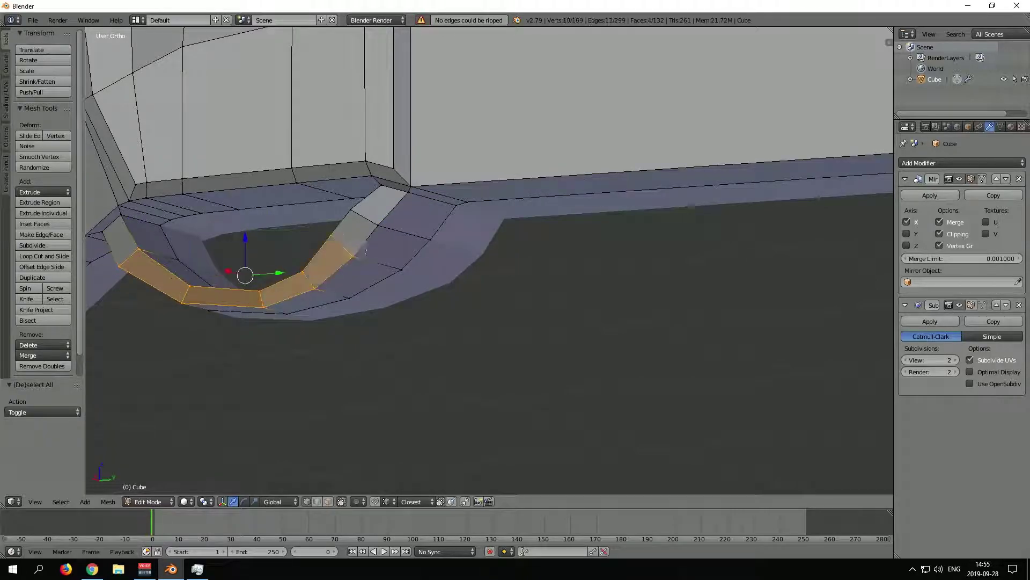
{"action": "mouse_move", "coordinate": [375, 263]}
{"action": "middle_mouse_down"}
{"action": "mouse_move", "coordinate": [512, 264]}
{"action": "mouse_move", "coordinate": [483, 226]}
{"action": "mouse_move", "coordinate": [376, 231]}
{"action": "middle_mouse_up"}
Step: Scale the trigger guard faces to 0 along X to flatten them to uniform width
{"action": "key", "text": "s"}
{"action": "key", "text": "x"}
{"action": "key", "text": "0"}
{"action": "key", "text": "Return"}
{"action": "key", "text": "Tab"}
{"action": "key", "text": "Tab"}
{"action": "right_click", "coordinate": [293, 199]}
Step: Preview the whole smoothed gun in Object Mode from the side
{"action": "scroll", "coordinate": [306, 200], "scroll_direction": "down", "scroll_amount": 5}
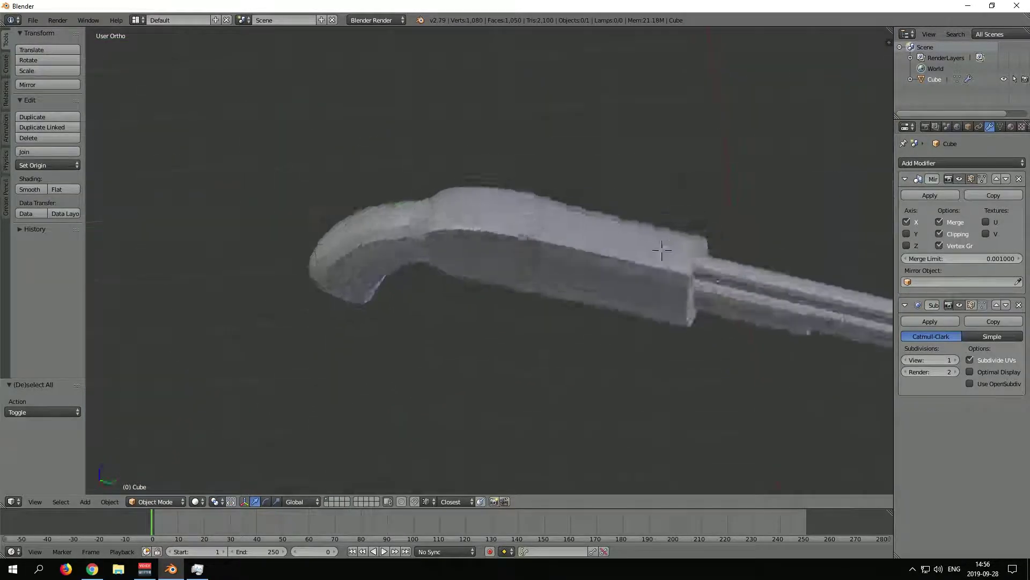
{"action": "mouse_move", "coordinate": [306, 200]}
{"action": "middle_mouse_down"}
{"action": "mouse_move", "coordinate": [459, 249]}
{"action": "mouse_move", "coordinate": [537, 161]}
{"action": "middle_mouse_up"}
{"action": "scroll", "coordinate": [376, 226], "scroll_direction": "up", "scroll_amount": 5}
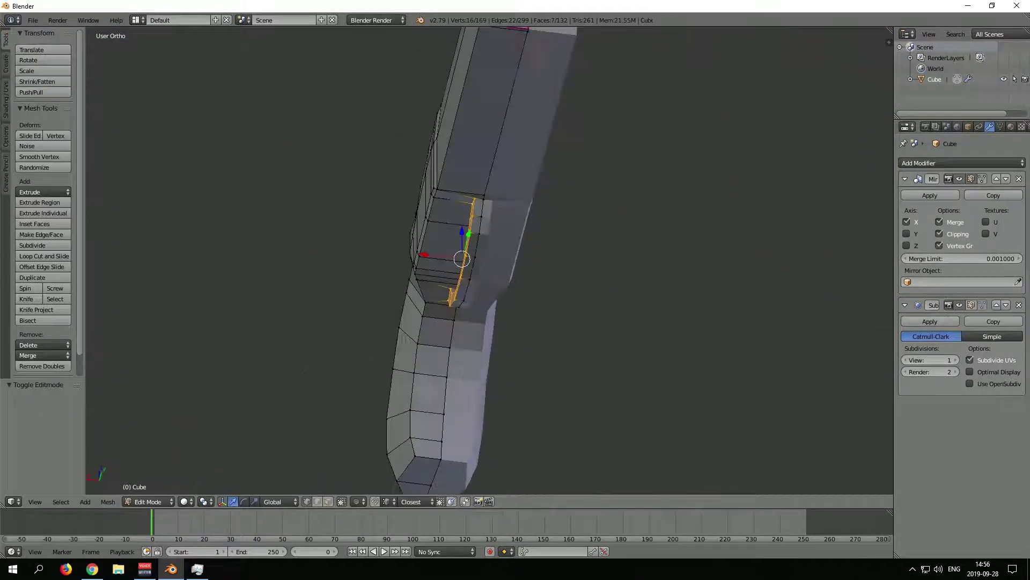
{"action": "key", "text": "Tab"}
Step: Move the trigger guard's end vertices into place along X and grow the selection
{"action": "key", "text": "Tab"}
{"action": "scroll", "coordinate": [740, 124], "scroll_direction": "up", "scroll_amount": 3}
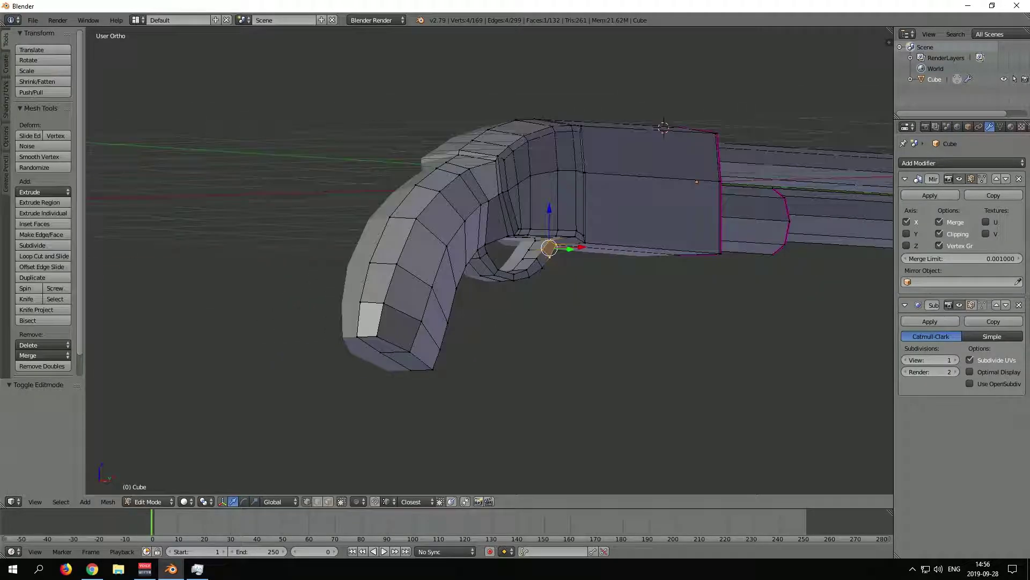
{"action": "middle_click_drag", "start_coordinate": [742, 123], "coordinate": [644, 214]}
{"action": "scroll", "coordinate": [698, 161], "scroll_direction": "up", "scroll_amount": 3}
{"action": "key", "text": "Tab"}
{"action": "scroll", "coordinate": [697, 161], "scroll_direction": "up", "scroll_amount": 2}
{"action": "scroll", "coordinate": [697, 161], "scroll_direction": "down", "scroll_amount": 2}
{"action": "key", "text": "Tab"}
{"action": "scroll", "coordinate": [644, 214], "scroll_direction": "up", "scroll_amount": 3}
{"action": "key", "text": "g"}
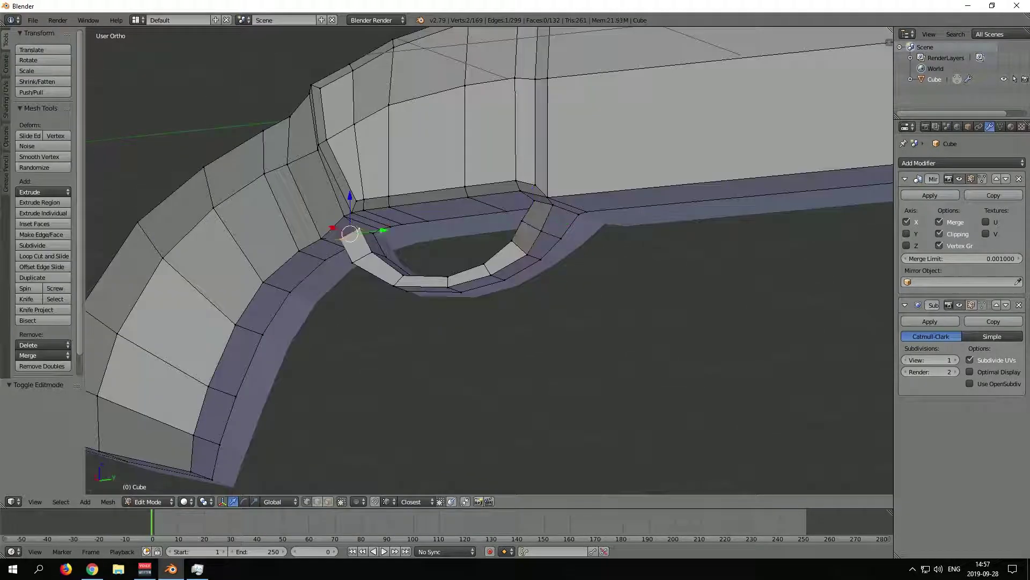
{"action": "key", "text": "ctrl+KP_Add"}
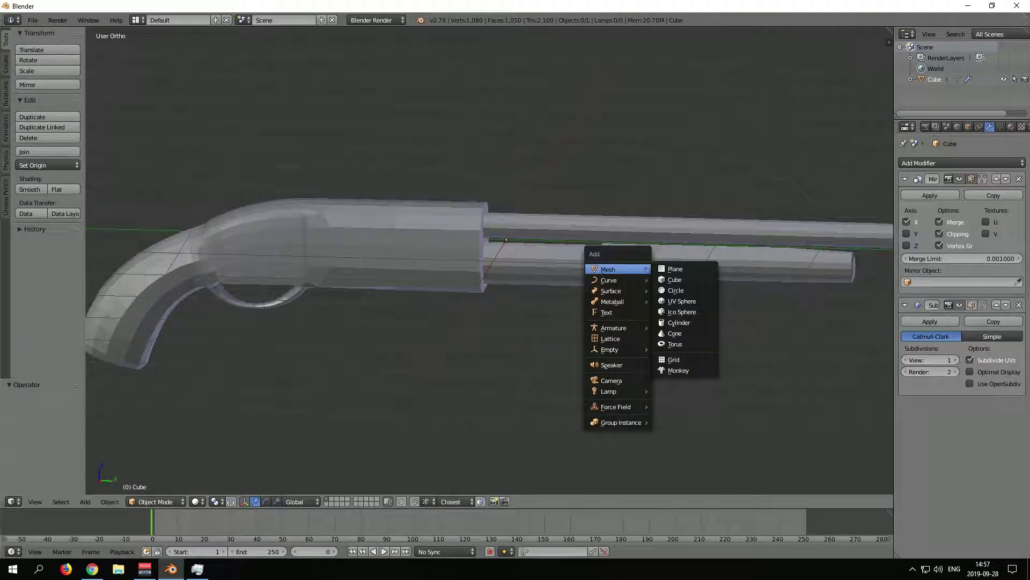
Step: Add a cylinder and stretch it along Z to match the forend reference
{"action": "left_click", "coordinate": [678, 322]}
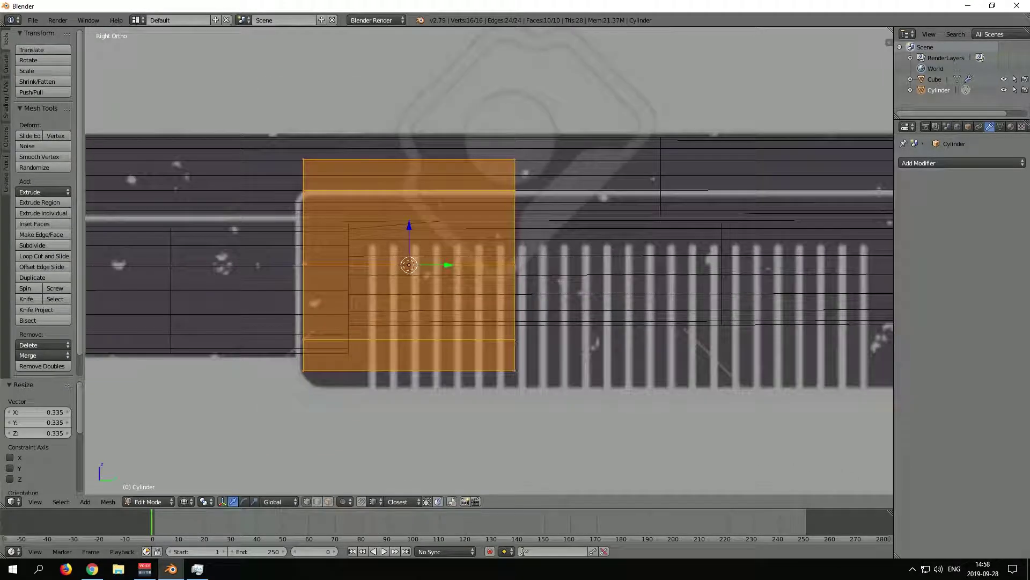
{"action": "key", "text": "z"}
{"action": "key", "text": "a"}
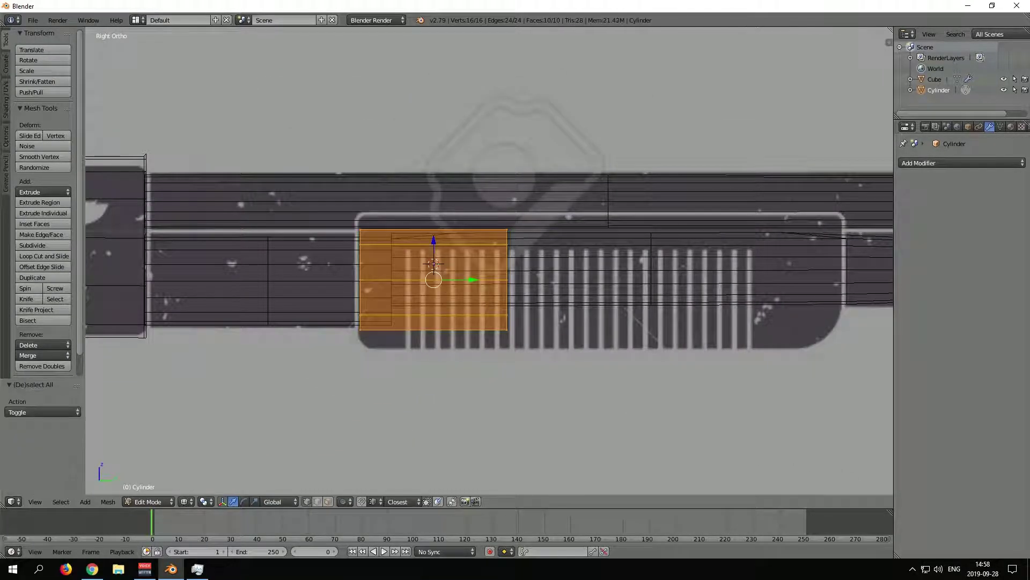
{"action": "key", "text": "a"}
{"action": "key", "text": "s"}
{"action": "key", "text": "z"}
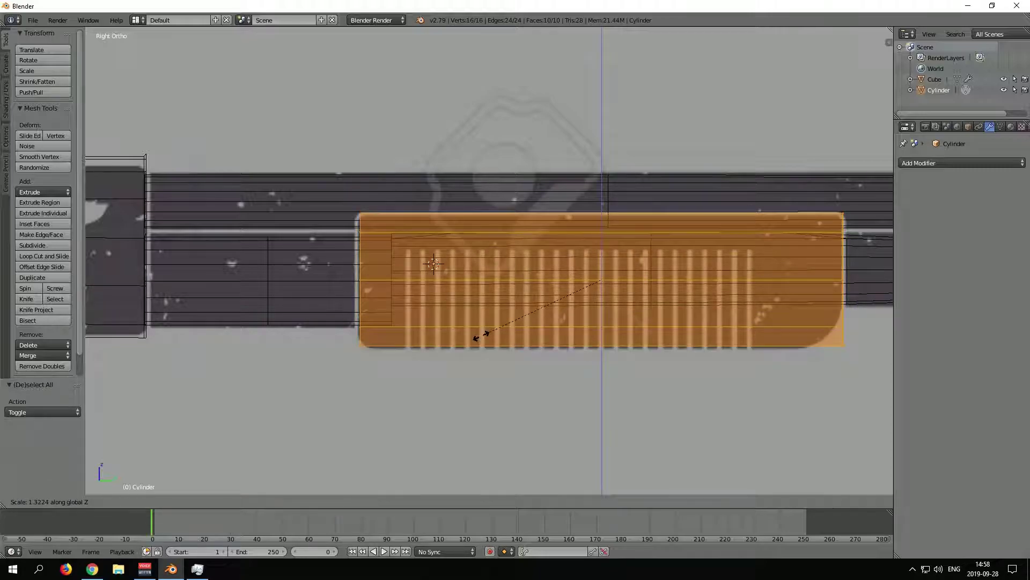
Step: Cut an extra edge loop near the end of the forend cylinder
{"action": "key", "text": "ctrl+r"}
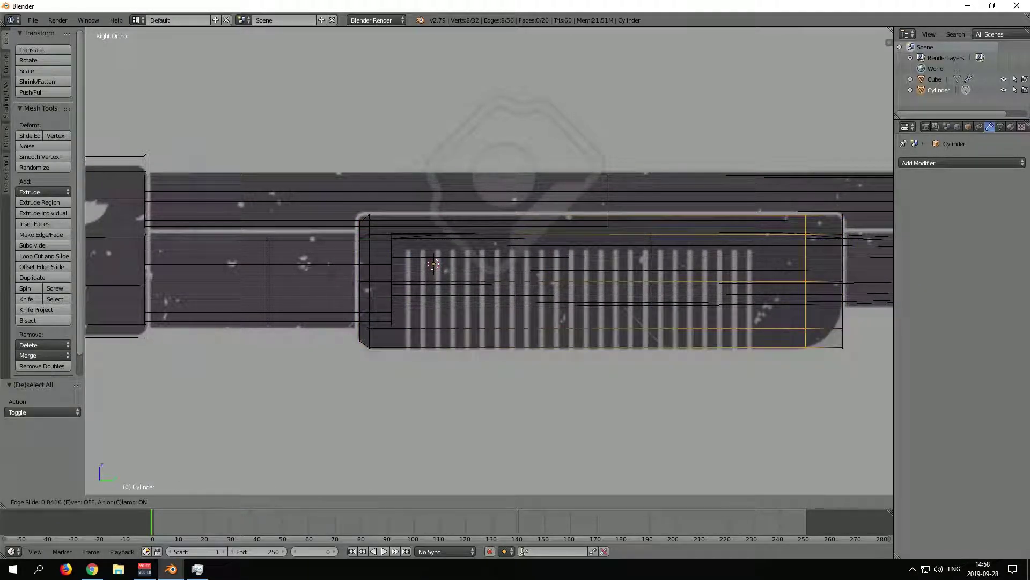
{"action": "key", "text": "Return"}
{"action": "key", "text": "z"}
{"action": "key", "text": "z"}
{"action": "key", "text": "a"}
{"action": "key", "text": "a"}
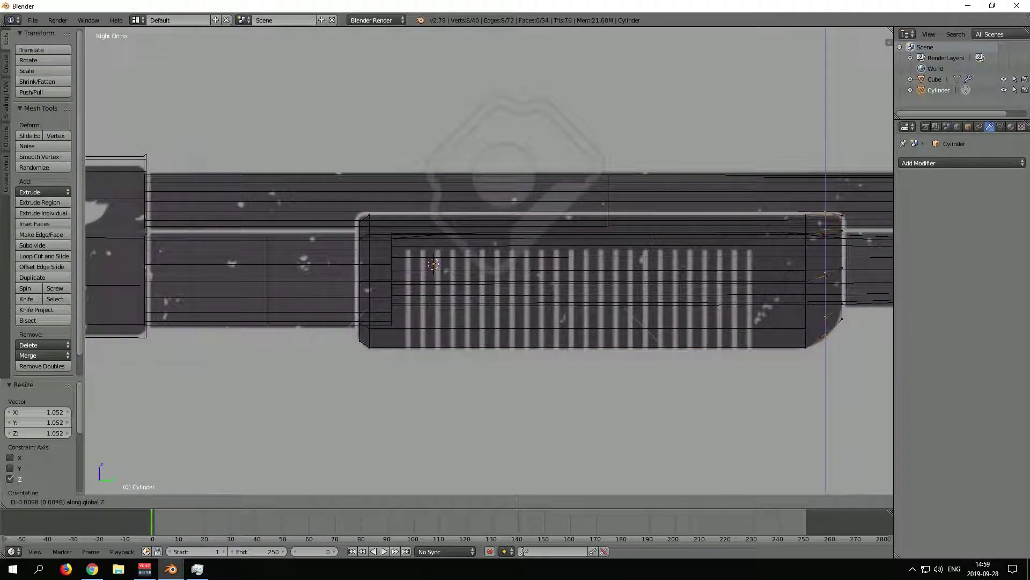
{"action": "key", "text": "Return"}
{"action": "key", "text": "z"}
{"action": "key", "text": "Tab"}
Step: Centre the forend at location X 0 using the side panel's location values
{"action": "middle_click_drag", "start_coordinate": [483, 268], "coordinate": [537, 214]}
{"action": "key", "text": "KP_3"}
{"action": "key", "text": "n"}
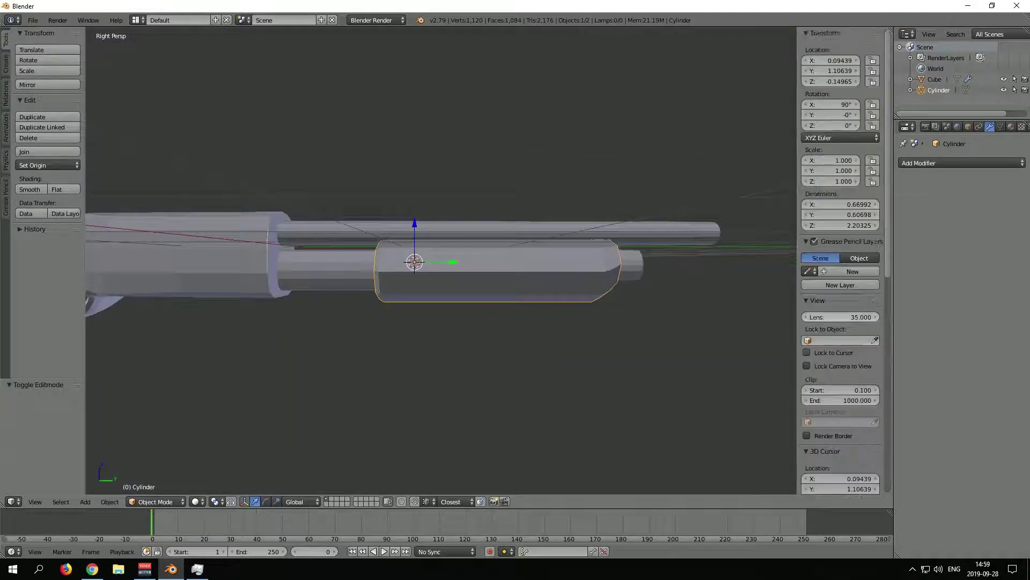
{"action": "key", "text": "z"}
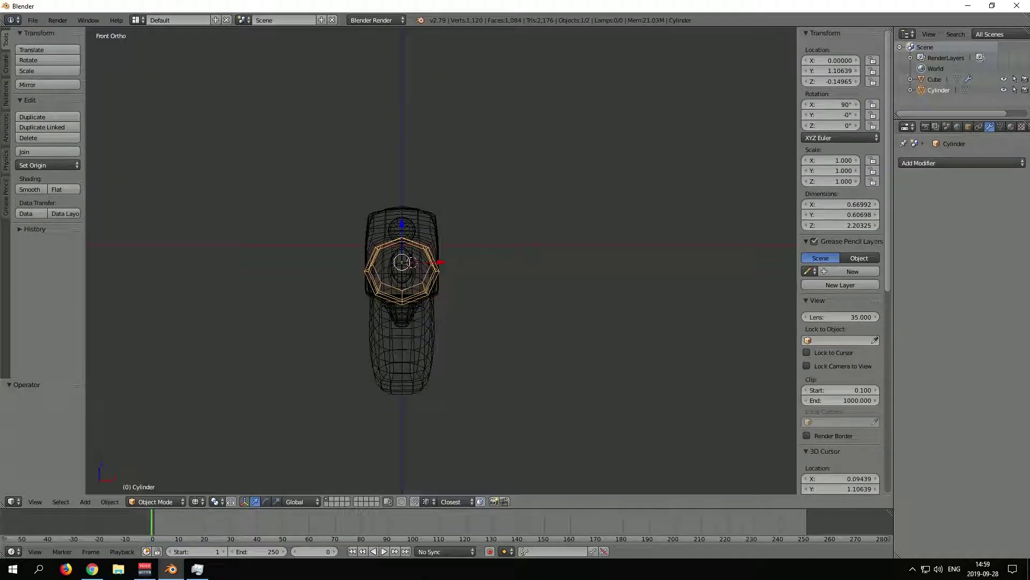
{"action": "key", "text": "z"}
{"action": "key", "text": "n"}
Step: Narrow the forend's end edges by scaling them along X
{"action": "key", "text": "Tab"}
{"action": "middle_click_drag", "start_coordinate": [441, 257], "coordinate": [516, 214]}
{"action": "mouse_move", "coordinate": [483, 269]}
{"action": "middle_mouse_down"}
{"action": "mouse_move", "coordinate": [558, 214]}
{"action": "mouse_move", "coordinate": [532, 279]}
{"action": "mouse_move", "coordinate": [483, 269]}
{"action": "mouse_move", "coordinate": [558, 263]}
{"action": "middle_mouse_up"}
{"action": "scroll", "coordinate": [489, 269], "scroll_direction": "up", "scroll_amount": 3}
{"action": "scroll", "coordinate": [488, 269], "scroll_direction": "up", "scroll_amount": 2}
{"action": "key", "text": "s"}
{"action": "key", "text": "x"}
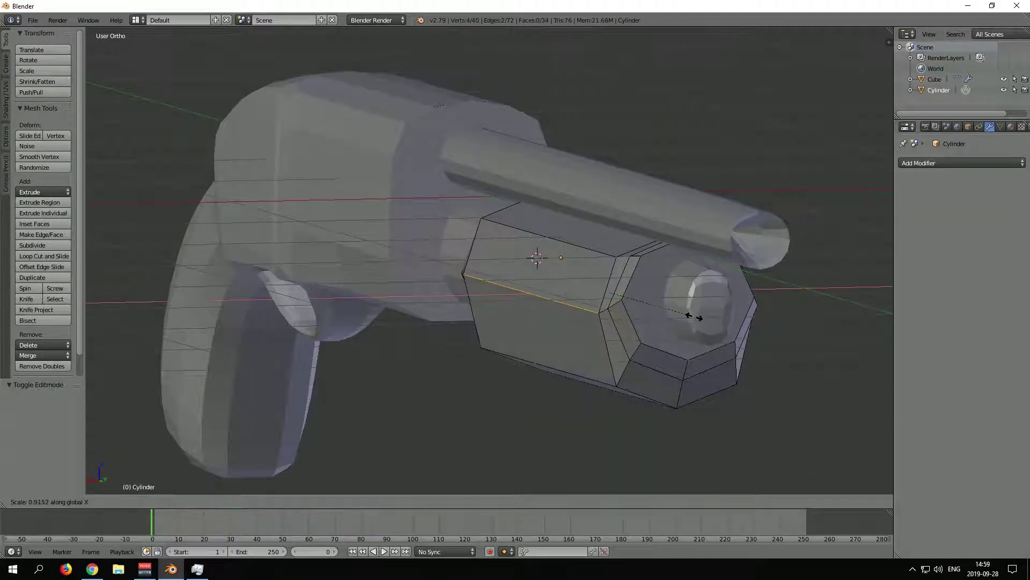
{"action": "middle_click_drag", "start_coordinate": [483, 268], "coordinate": [580, 252]}
{"action": "key", "text": "Tab"}
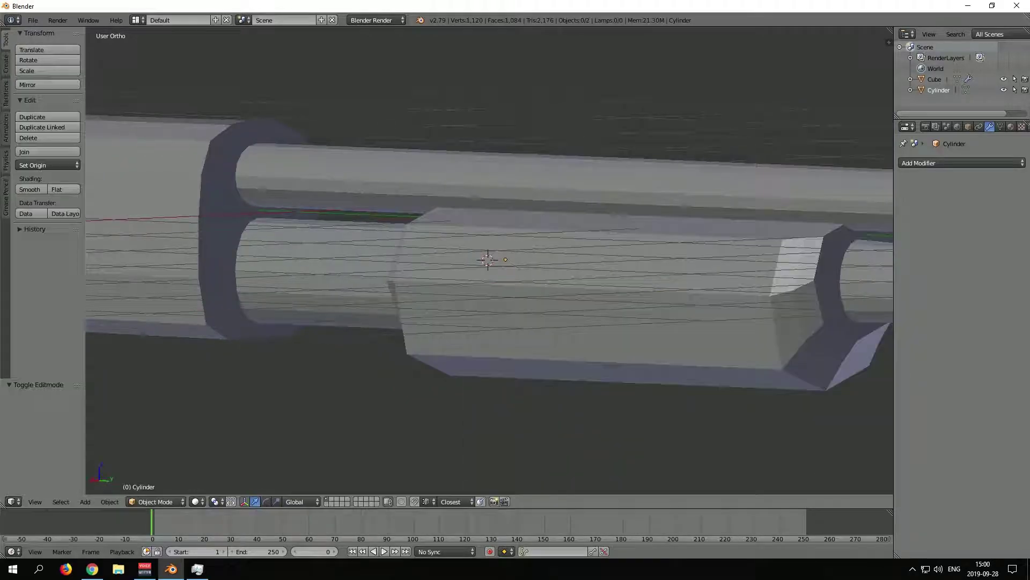
{"action": "key", "text": "KP_1"}
{"action": "key", "text": "Tab"}
{"action": "mouse_move", "coordinate": [483, 269]}
{"action": "middle_mouse_down"}
{"action": "mouse_move", "coordinate": [564, 252]}
{"action": "mouse_move", "coordinate": [639, 286]}
{"action": "middle_mouse_up"}
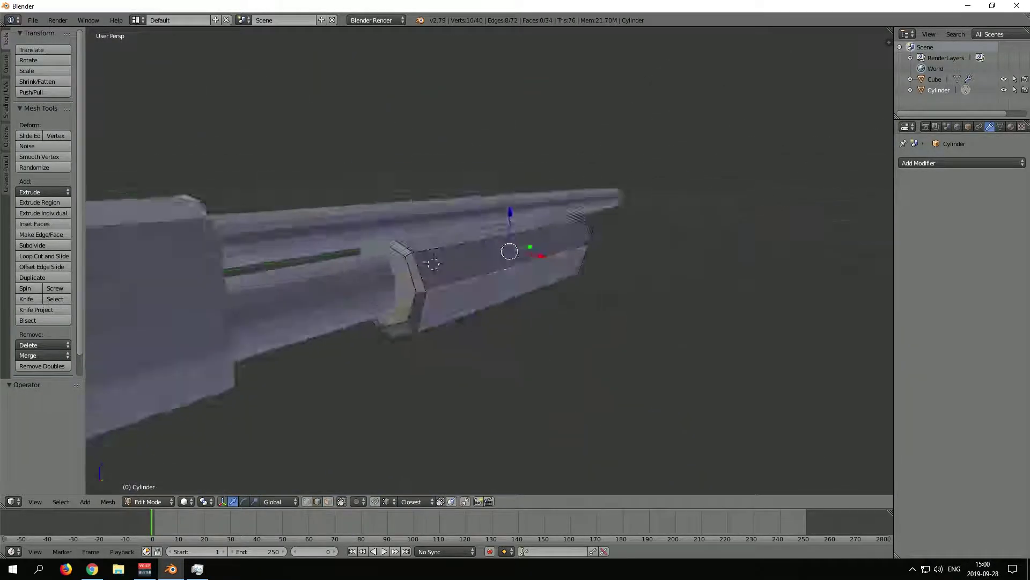
Step: Narrow the forend's end edge ring along X
{"action": "key", "text": "s"}
{"action": "key", "text": "x"}
{"action": "left_click", "coordinate": [638, 287]}
Step: Give the forend a Subdivision Surface modifier and crease its end edge ring to 1.000
{"action": "left_click", "coordinate": [961, 162]}
{"action": "left_click", "coordinate": [821, 330]}
{"action": "key", "text": "Tab"}
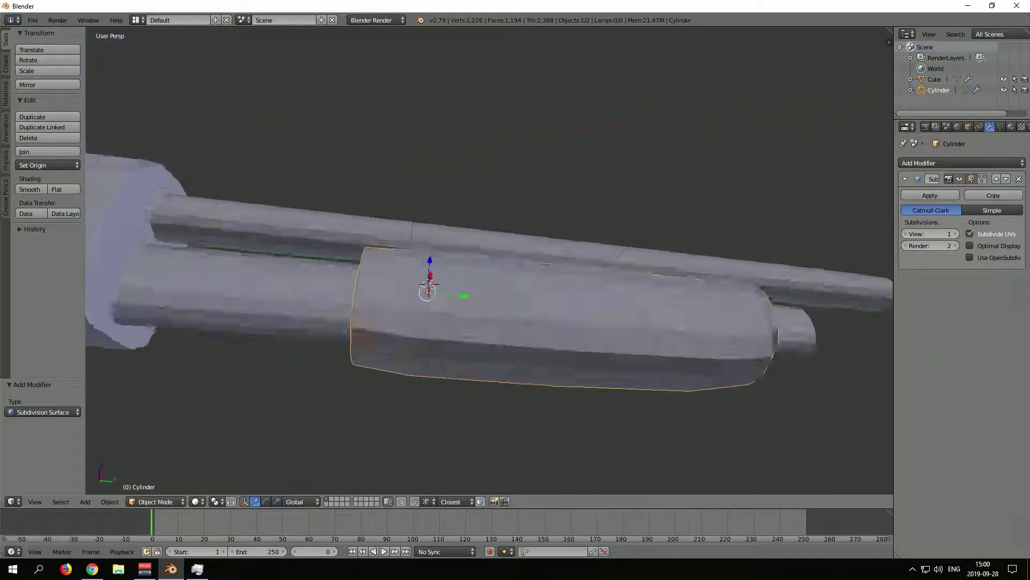
{"action": "key", "text": "Tab"}
{"action": "mouse_move", "coordinate": [424, 263]}
{"action": "middle_mouse_down"}
{"action": "mouse_move", "coordinate": [456, 252]}
{"action": "mouse_move", "coordinate": [407, 274]}
{"action": "mouse_move", "coordinate": [424, 263]}
{"action": "mouse_move", "coordinate": [417, 290]}
{"action": "mouse_move", "coordinate": [395, 299]}
{"action": "mouse_move", "coordinate": [459, 273]}
{"action": "middle_mouse_up"}
{"action": "key", "text": "Tab"}
{"action": "key", "text": "Tab"}
{"action": "left_click", "coordinate": [428, 291]}
{"action": "key", "text": "Tab"}
{"action": "key", "text": "Tab"}
{"action": "key", "text": "Tab"}
Step: Move the forend along Z and Y to sit beneath the barrel
{"action": "right_click", "coordinate": [459, 273]}
{"action": "key", "text": "g"}
{"action": "key", "text": "z"}
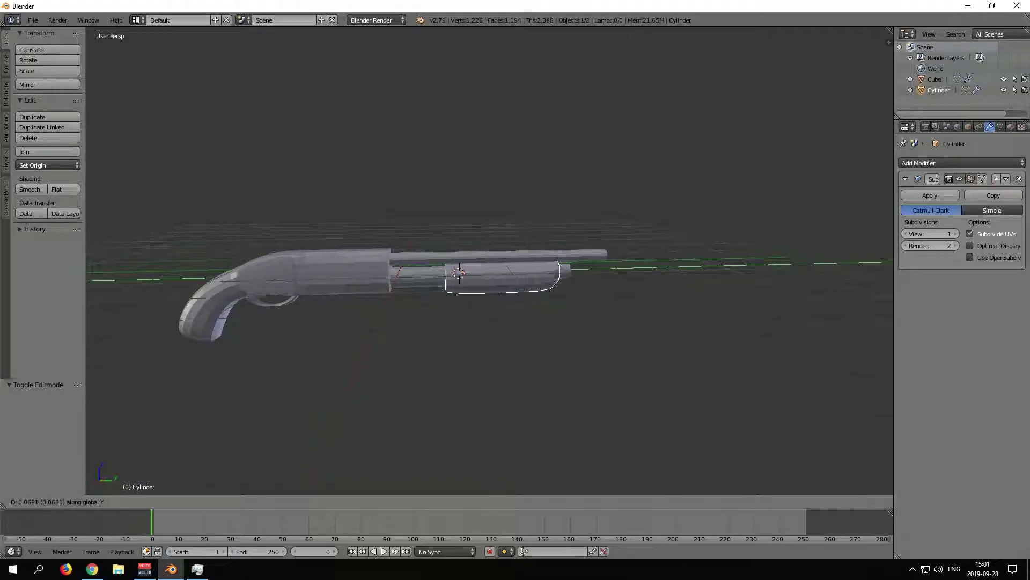
{"action": "key", "text": "a"}
{"action": "scroll", "coordinate": [461, 272], "scroll_direction": "up", "scroll_amount": 3}
{"action": "key", "text": "g"}
{"action": "key", "text": "y"}
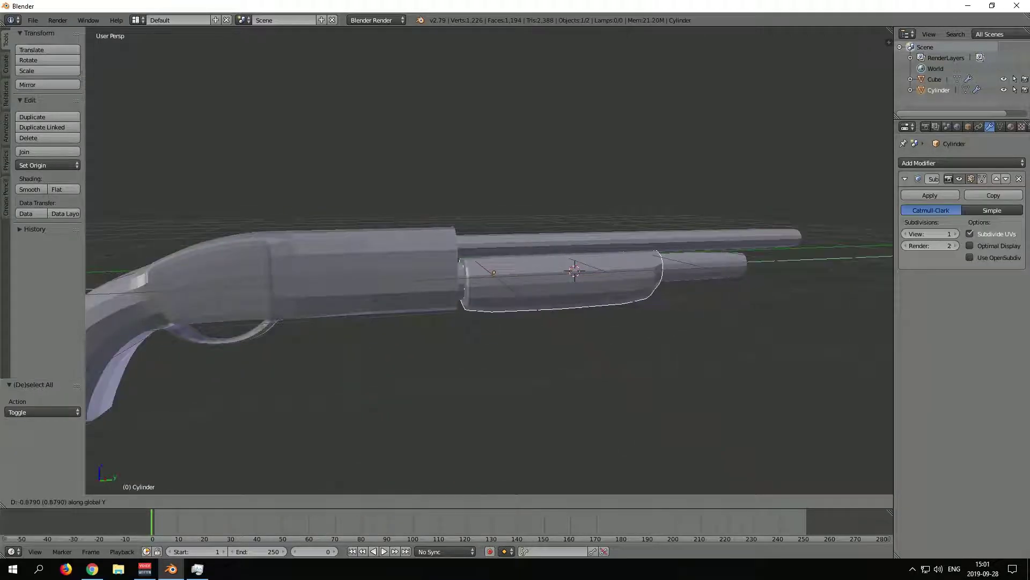
{"action": "mouse_move", "coordinate": [575, 272]}
{"action": "middle_mouse_down"}
{"action": "mouse_move", "coordinate": [558, 252]}
{"action": "mouse_move", "coordinate": [588, 266]}
{"action": "middle_mouse_up"}
{"action": "right_click", "coordinate": [580, 269]}
{"action": "key", "text": "Tab"}
Step: Add a loop cut across the receiver in side view
{"action": "key", "text": "a"}
{"action": "key", "text": "KP_3"}
{"action": "scroll", "coordinate": [483, 268], "scroll_direction": "up", "scroll_amount": 2}
{"action": "key", "text": "ctrl+r"}
{"action": "left_click", "coordinate": [682, 301]}
{"action": "scroll", "coordinate": [483, 268], "scroll_direction": "up", "scroll_amount": 1}
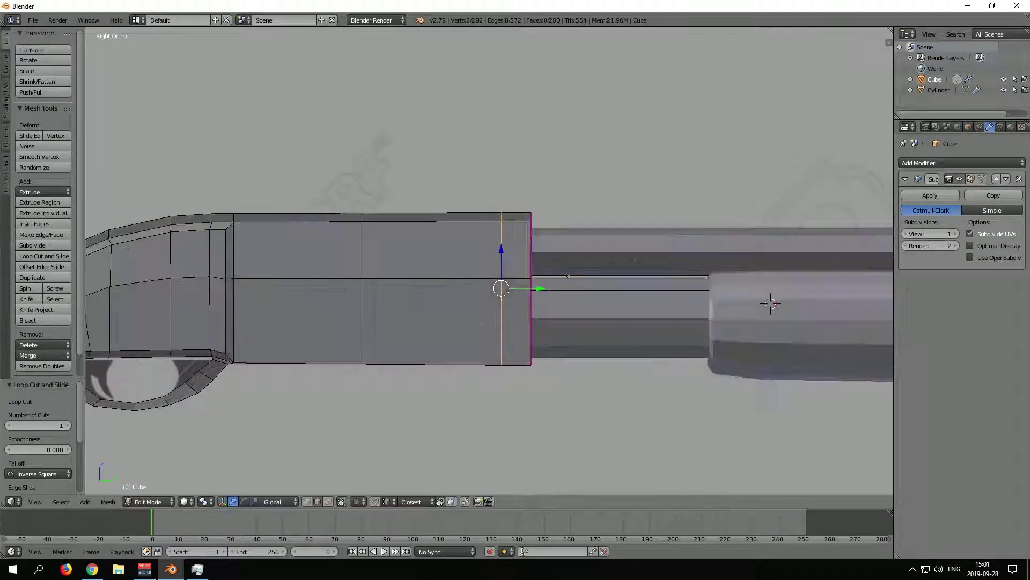
{"action": "key", "text": "a"}
Step: Select two receiver side faces and merge them into one face
{"action": "middle_click_drag", "start_coordinate": [526, 271], "coordinate": [537, 258]}
{"action": "key", "text": "KP_3"}
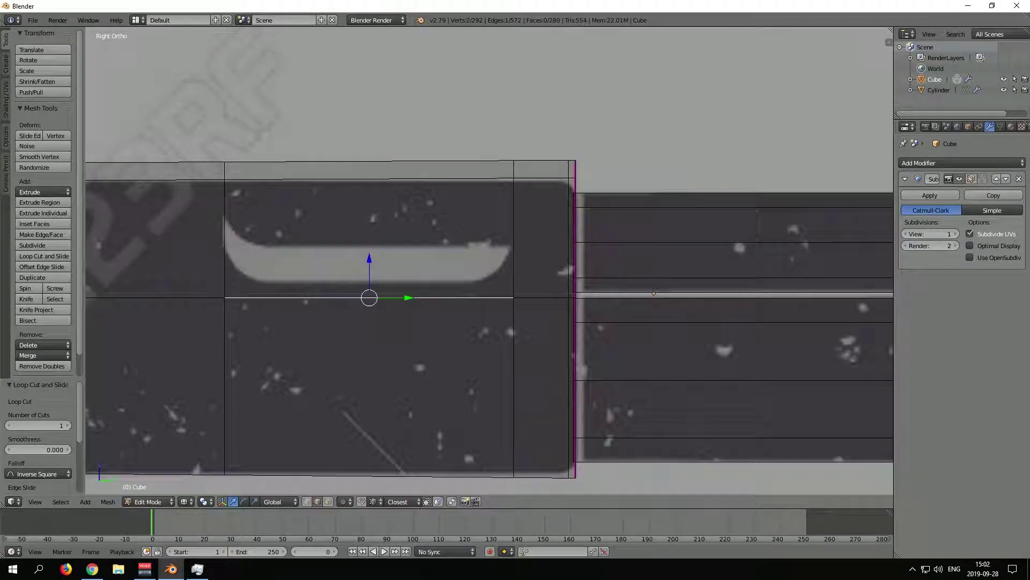
{"action": "scroll", "coordinate": [525, 271], "scroll_direction": "up", "scroll_amount": 2}
{"action": "key", "text": "b"}
{"action": "key", "text": "a"}
{"action": "scroll", "coordinate": [770, 304], "scroll_direction": "down", "scroll_amount": 2}
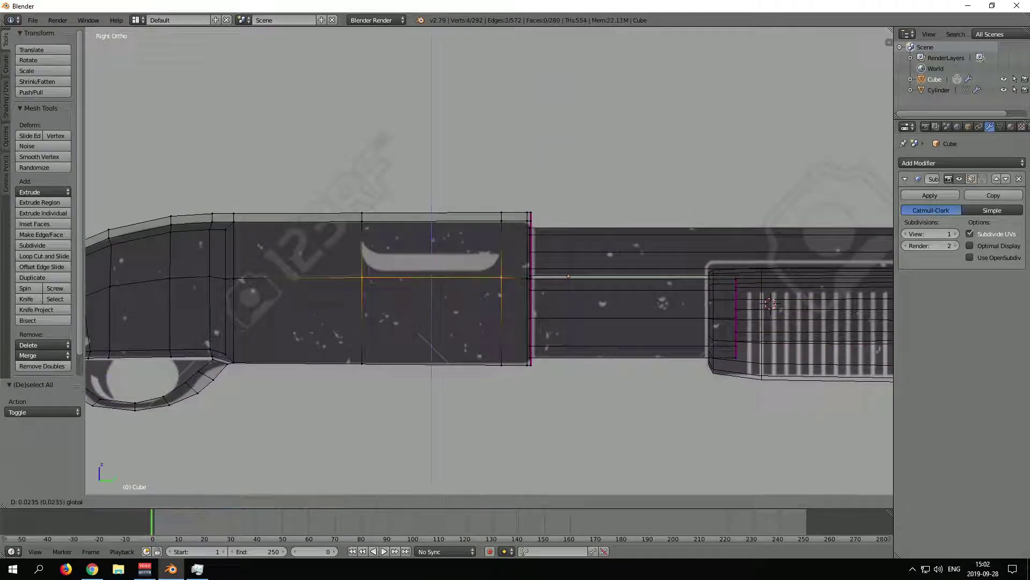
{"action": "key", "text": "a"}
{"action": "right_click", "coordinate": [437, 241]}
{"action": "middle_click_drag", "start_coordinate": [436, 241], "coordinate": [393, 263]}
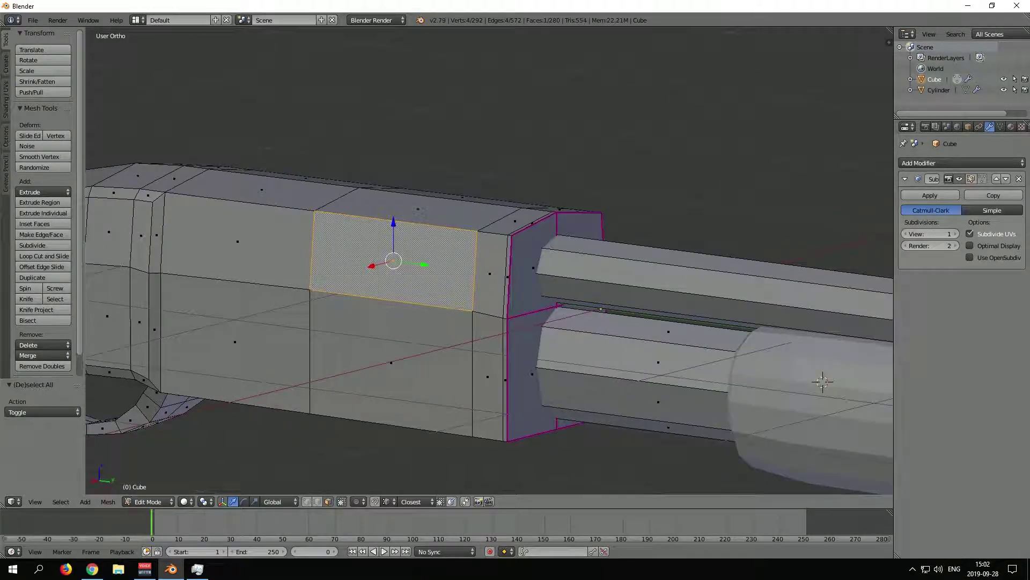
{"action": "key", "text": "z"}
{"action": "right_click", "coordinate": [580, 256]}
{"action": "key", "text": "f"}
{"action": "key", "text": "z"}
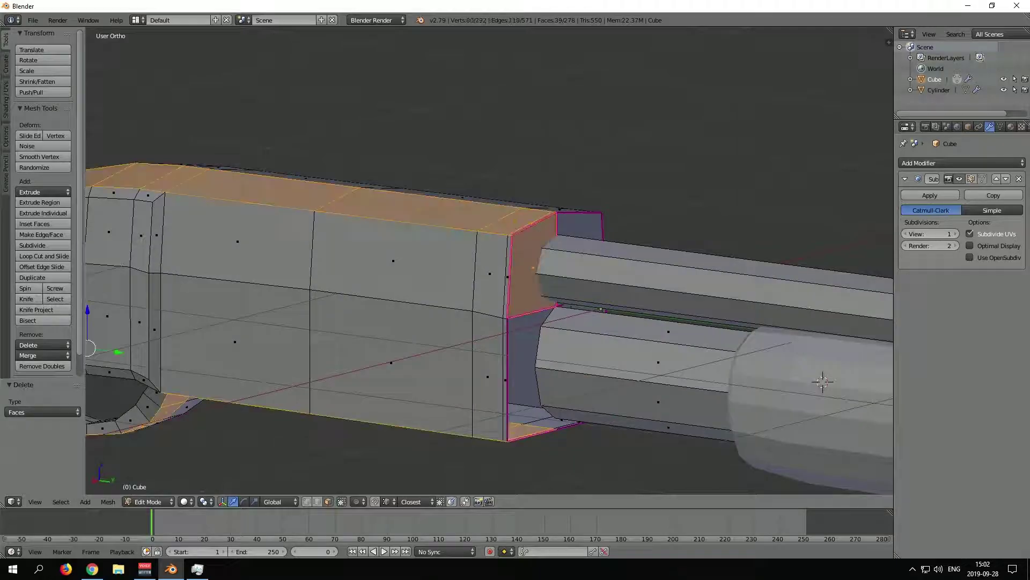
Step: Inset the receiver side face, extrude it inward, and shift it along X as the port
{"action": "key", "text": "z"}
{"action": "key", "text": "z"}
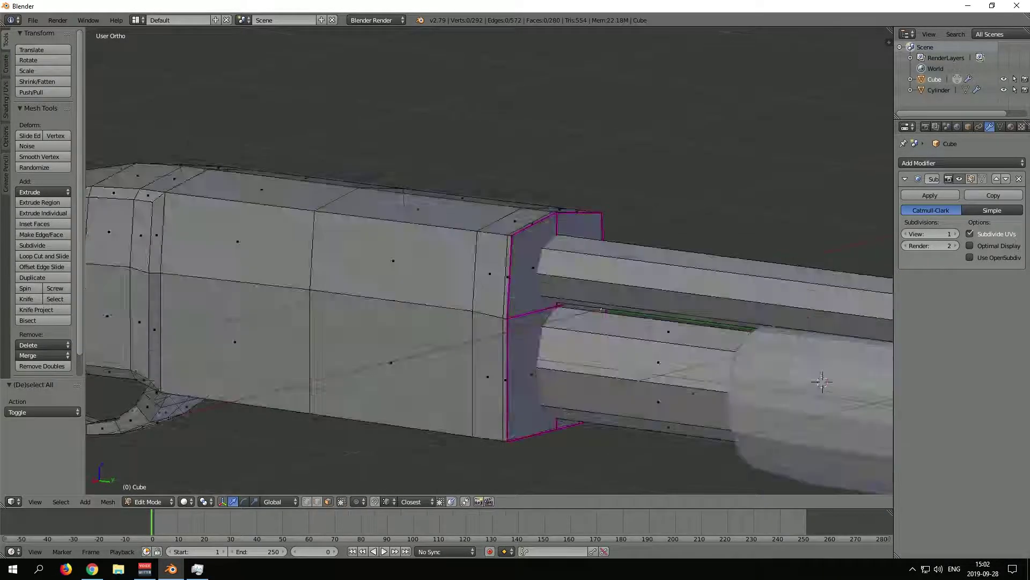
{"action": "key", "text": "ctrl+z"}
{"action": "key", "text": "ctrl+z"}
{"action": "scroll", "coordinate": [721, 440], "scroll_direction": "up", "scroll_amount": 2}
{"action": "key", "text": "i"}
{"action": "key", "text": "e"}
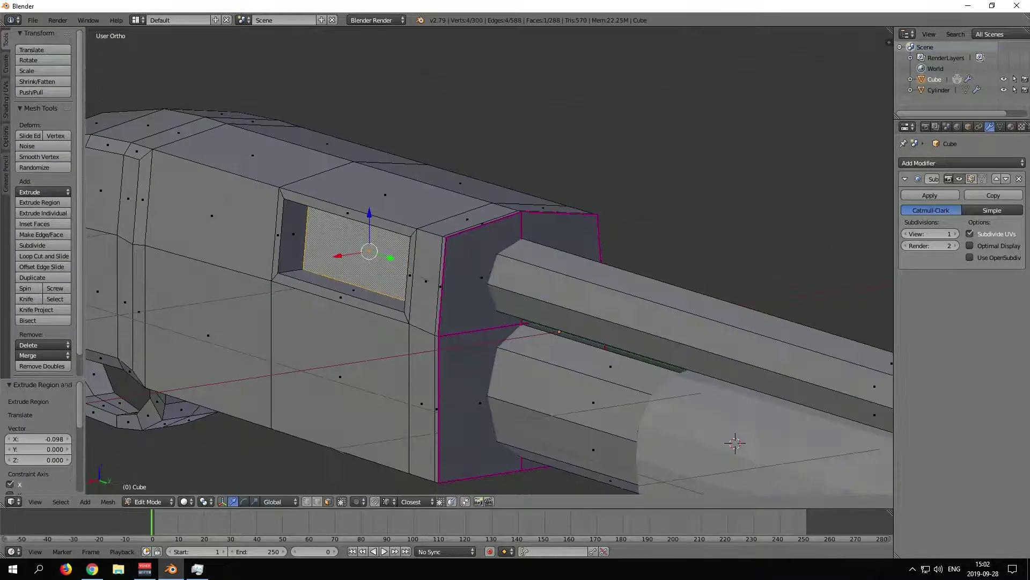
{"action": "key", "text": "g"}
{"action": "key", "text": "x"}
{"action": "key", "text": "Return"}
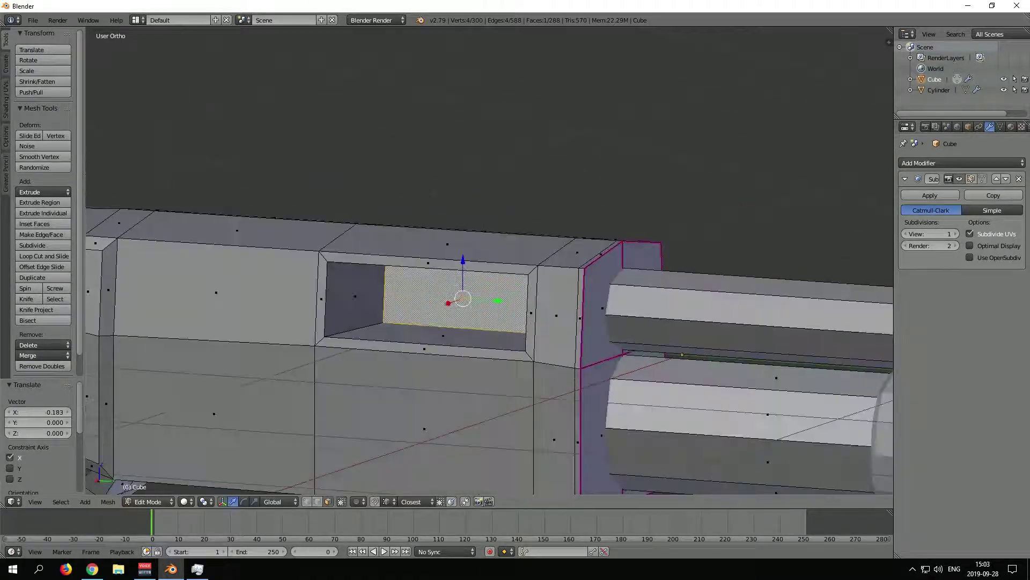
Step: Crease the edges of the recessed ejection-port hole and review the whole shotgun
{"action": "key", "text": "Tab"}
{"action": "key", "text": "Tab"}
{"action": "key", "text": "Tab"}
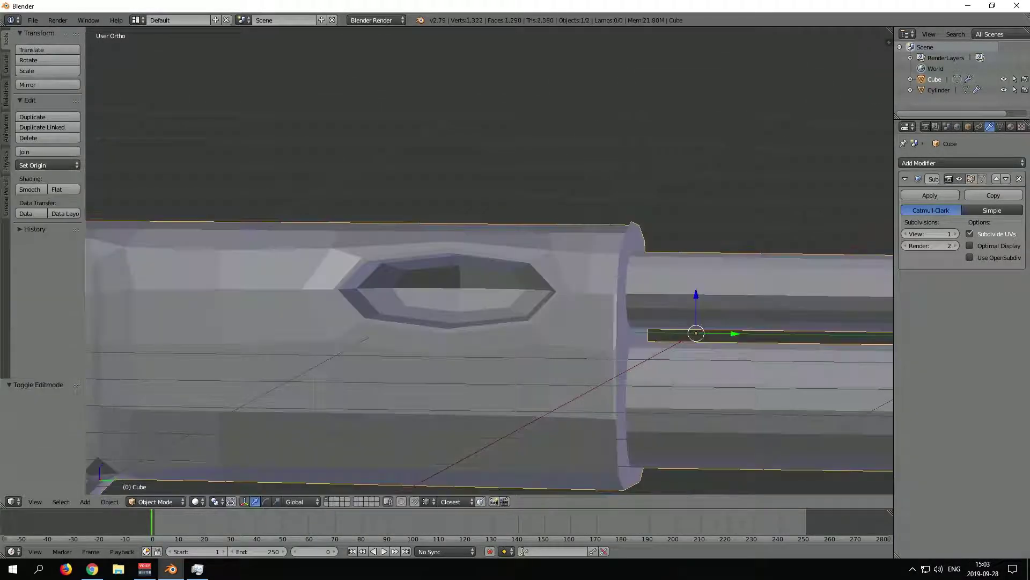
{"action": "key", "text": "Tab"}
{"action": "key", "text": "ctrl+z"}
{"action": "key", "text": "Tab"}
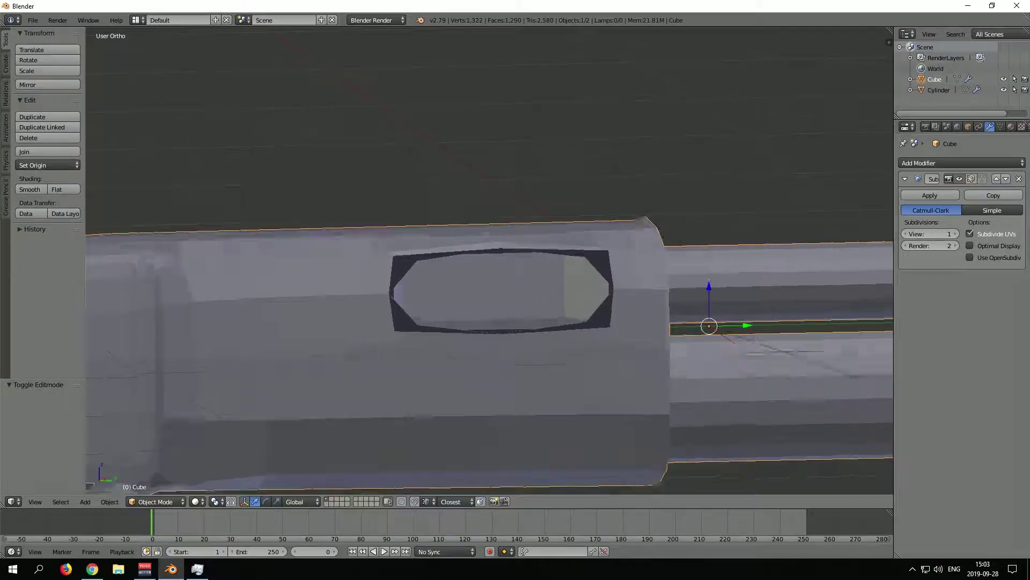
{"action": "key", "text": "Tab"}
{"action": "left_click", "coordinate": [627, 309]}
{"action": "right_click", "coordinate": [626, 300]}
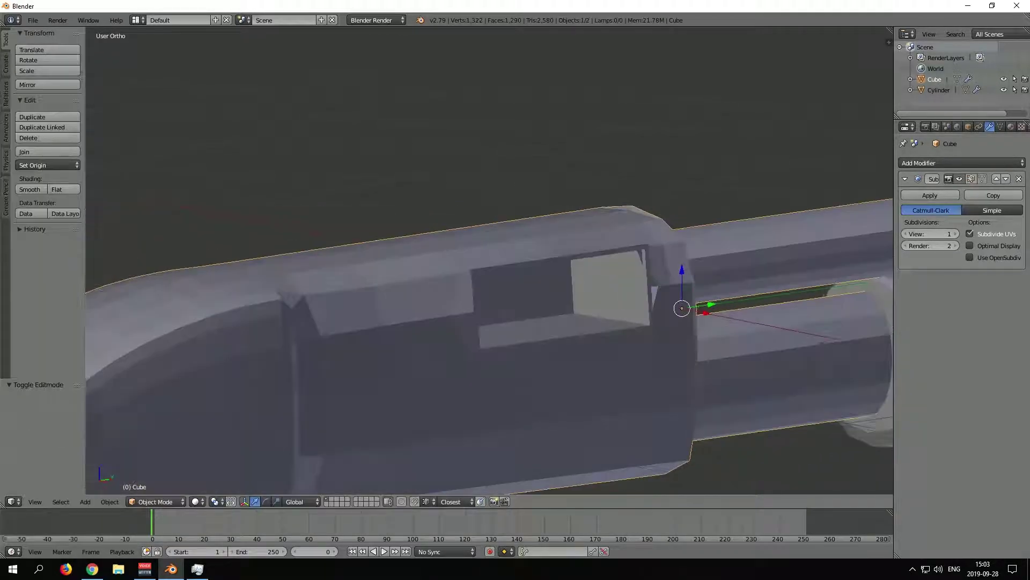
{"action": "middle_click_drag", "start_coordinate": [625, 300], "coordinate": [639, 291]}
{"action": "key", "text": "Tab"}
{"action": "scroll", "coordinate": [833, 307], "scroll_direction": "down", "scroll_amount": 4}
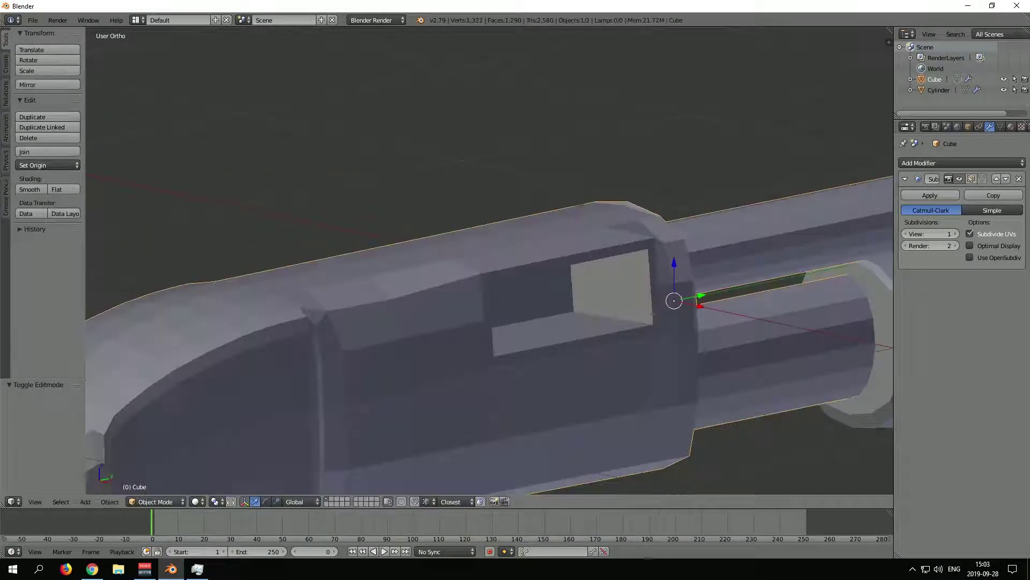
{"action": "middle_click_drag", "start_coordinate": [805, 322], "coordinate": [833, 307]}
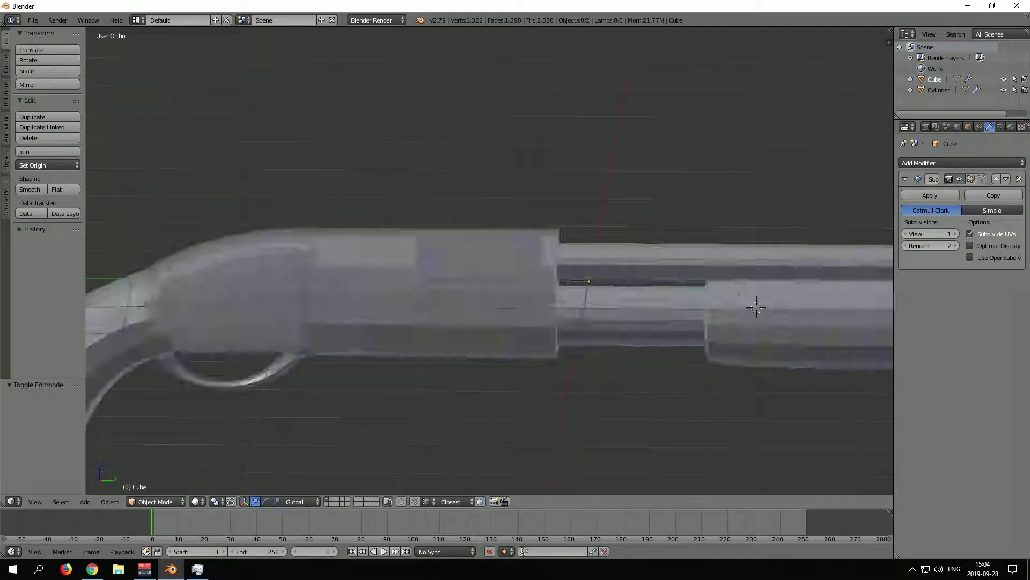
{"action": "scroll", "coordinate": [887, 321], "scroll_direction": "up", "scroll_amount": 2}
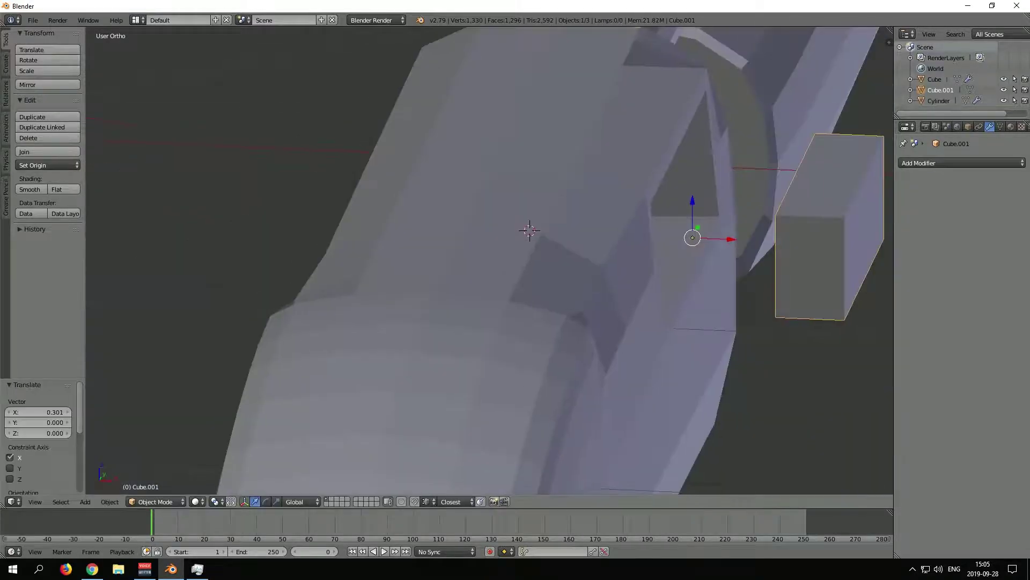
{"action": "type", "text": "center"}
Step: Set the box's origin to its geometry centre via the operator search
{"action": "key", "text": "Return"}
{"action": "key", "text": "space"}
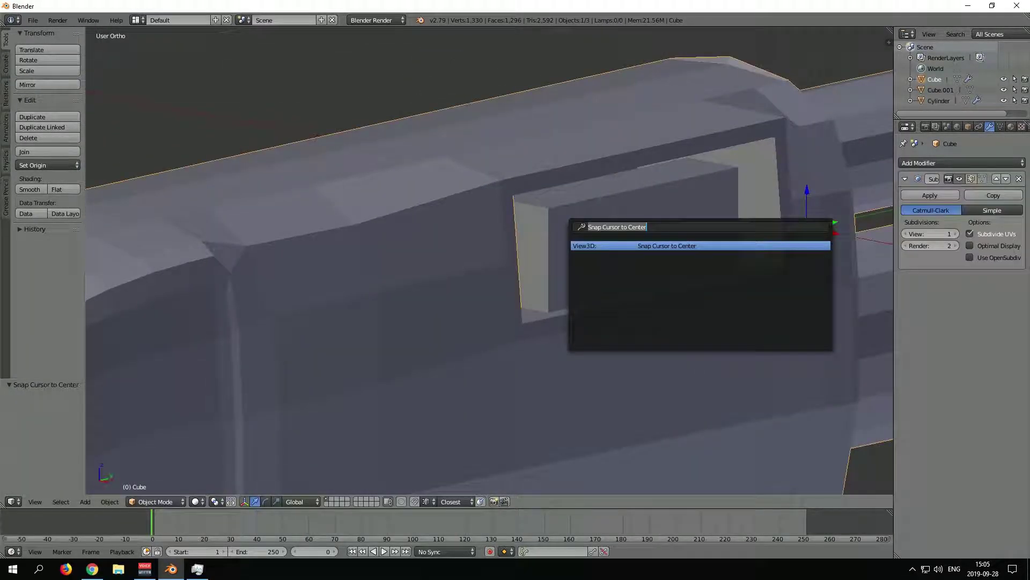
{"action": "type", "text": "origin"}
{"action": "key", "text": "Return"}
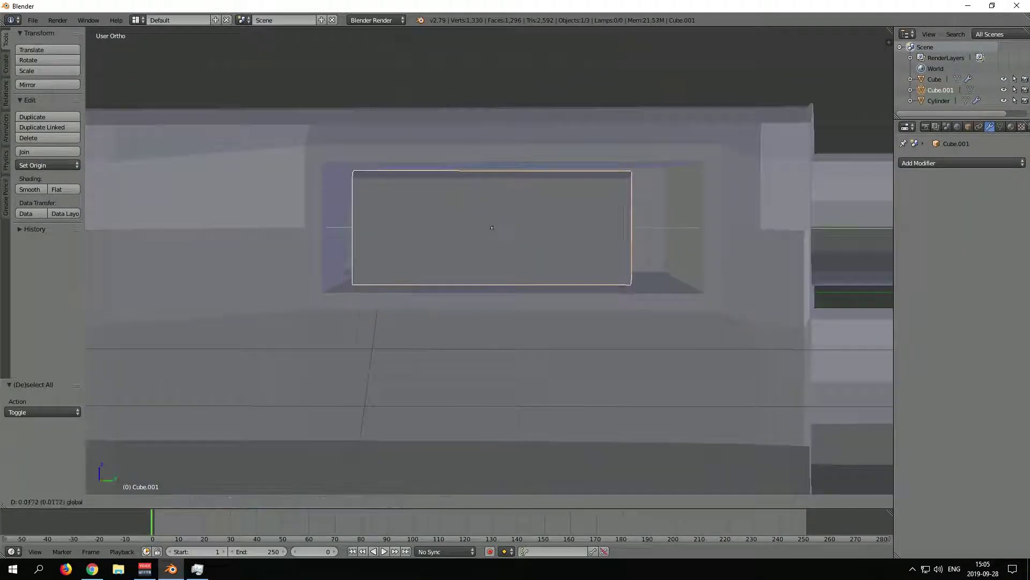
Step: Scale the box in Edit Mode to the length of the port
{"action": "key", "text": "Tab"}
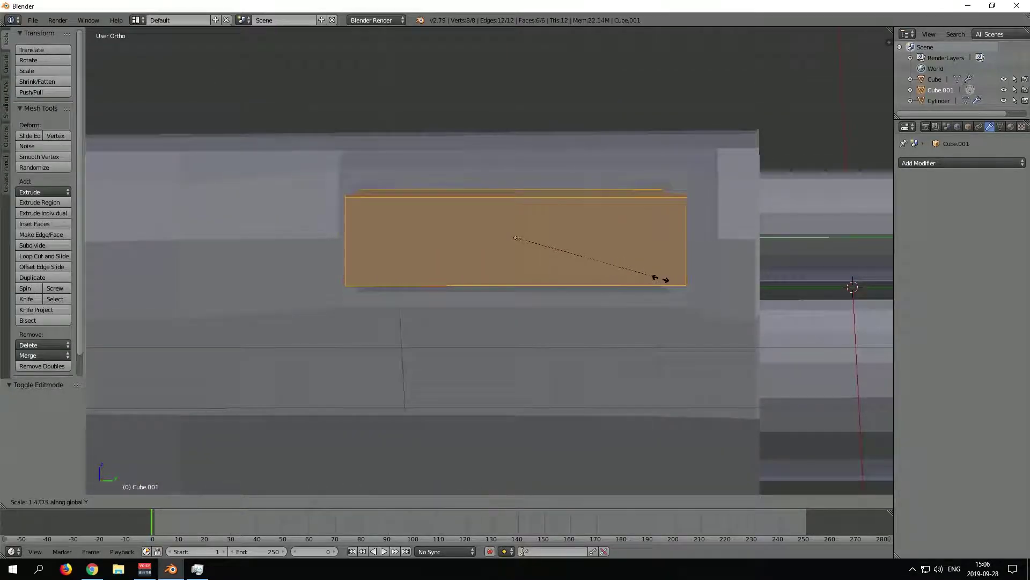
{"action": "left_click", "coordinate": [654, 278]}
{"action": "key", "text": "Tab"}
{"action": "middle_click_drag", "start_coordinate": [654, 277], "coordinate": [536, 241]}
{"action": "key", "text": "z"}
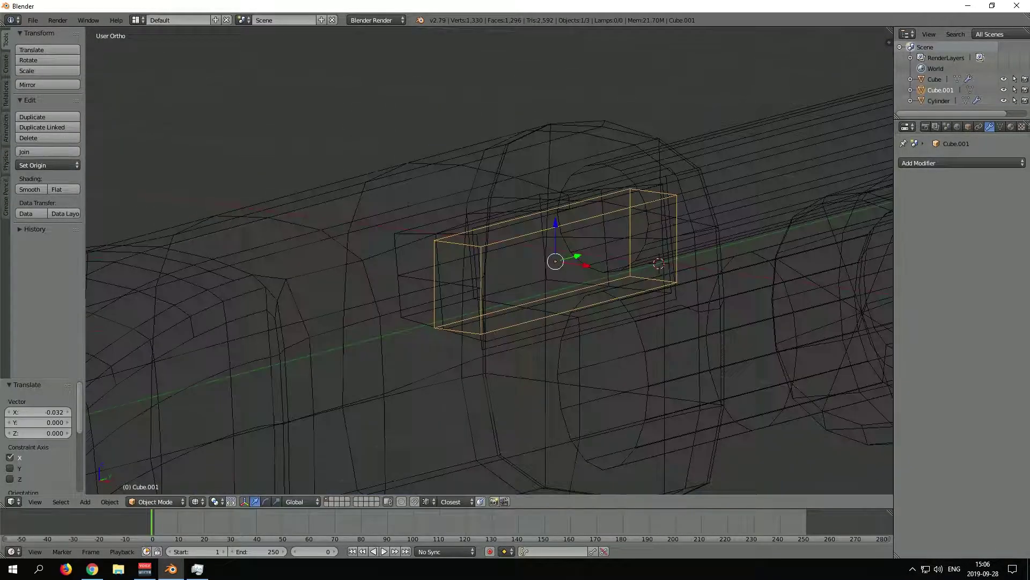
{"action": "key", "text": "Tab"}
{"action": "right_click", "coordinate": [483, 265]}
{"action": "mouse_move", "coordinate": [483, 265]}
{"action": "middle_mouse_down"}
{"action": "mouse_move", "coordinate": [591, 301]}
{"action": "mouse_move", "coordinate": [569, 258]}
{"action": "middle_mouse_up"}
{"action": "key", "text": "a"}
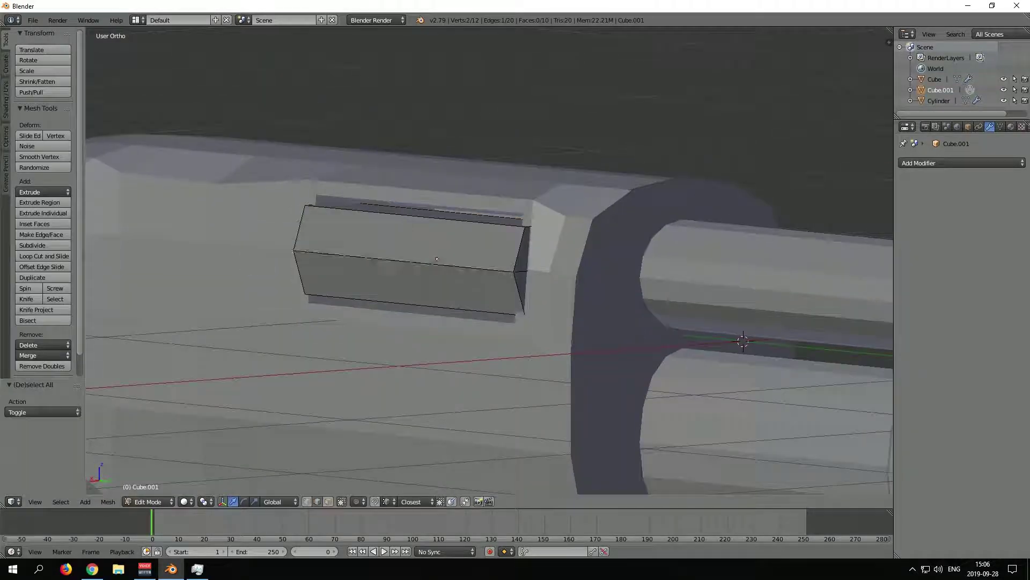
{"action": "scroll", "coordinate": [481, 263], "scroll_direction": "down", "scroll_amount": 5}
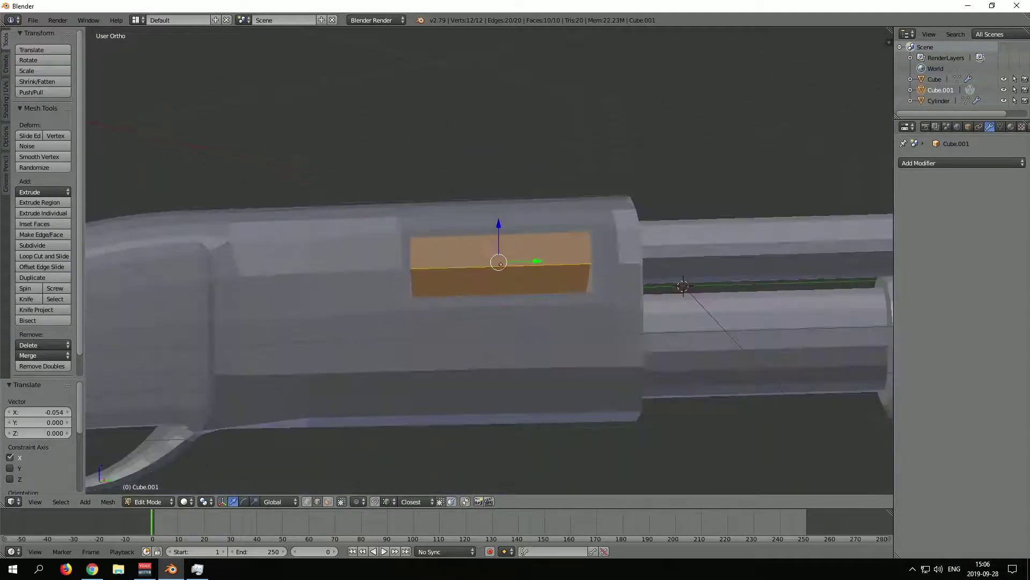
{"action": "key", "text": "Tab"}
Step: Move the box into the ejection-port opening, nudging it along Z
{"action": "key", "text": "g"}
{"action": "key", "text": "Escape"}
{"action": "key", "text": "Tab"}
{"action": "key", "text": "z"}
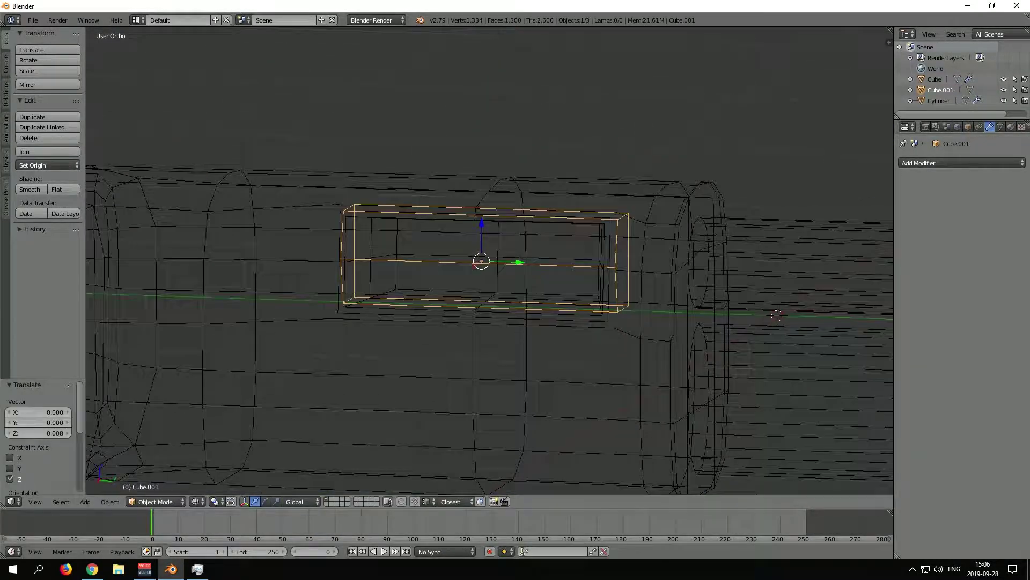
{"action": "middle_click_drag", "start_coordinate": [483, 257], "coordinate": [536, 300]}
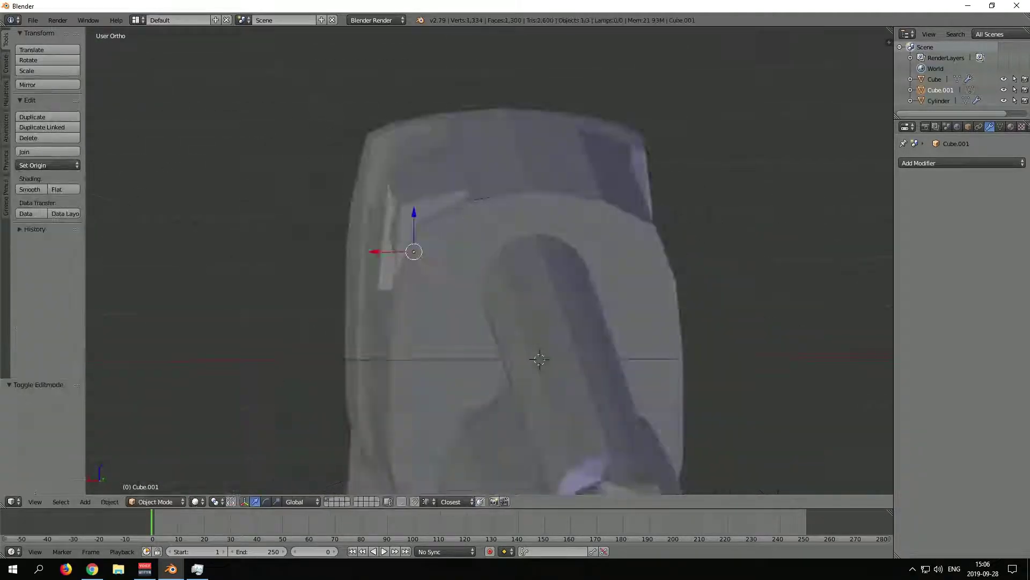
{"action": "key", "text": "z"}
{"action": "key", "text": "Tab"}
{"action": "key", "text": "Tab"}
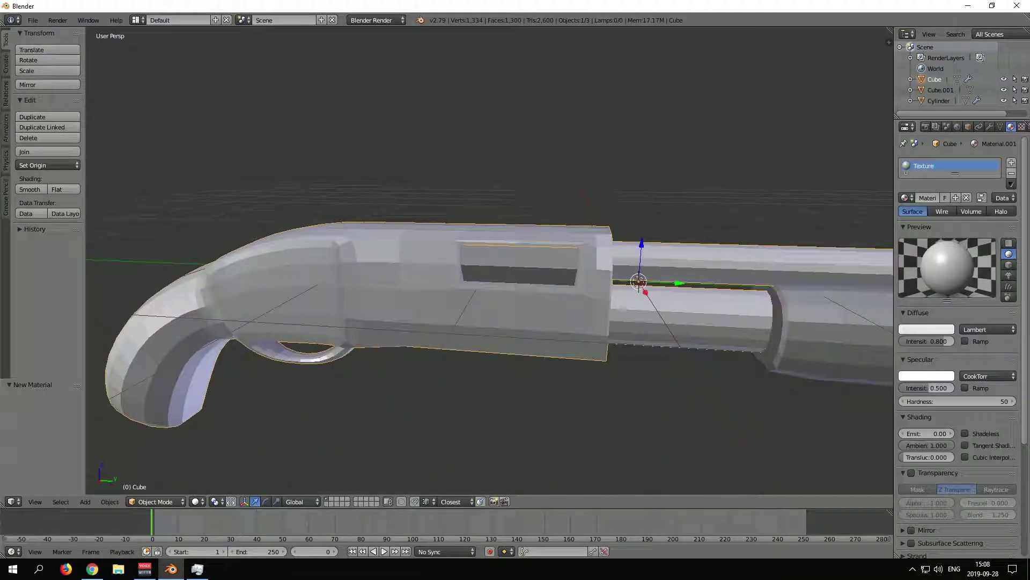
Step: Select the gun body and inspect the ejection-port window from side and angled views
{"action": "right_click", "coordinate": [518, 271]}
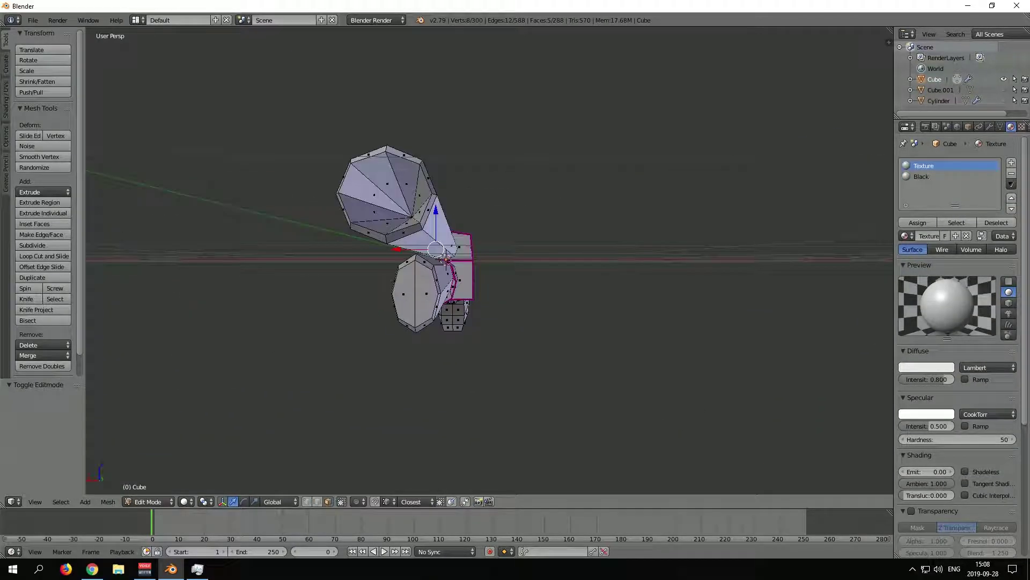
{"action": "middle_click_drag", "start_coordinate": [429, 322], "coordinate": [590, 322]}
{"action": "key", "text": "Tab"}
{"action": "key", "text": "a"}
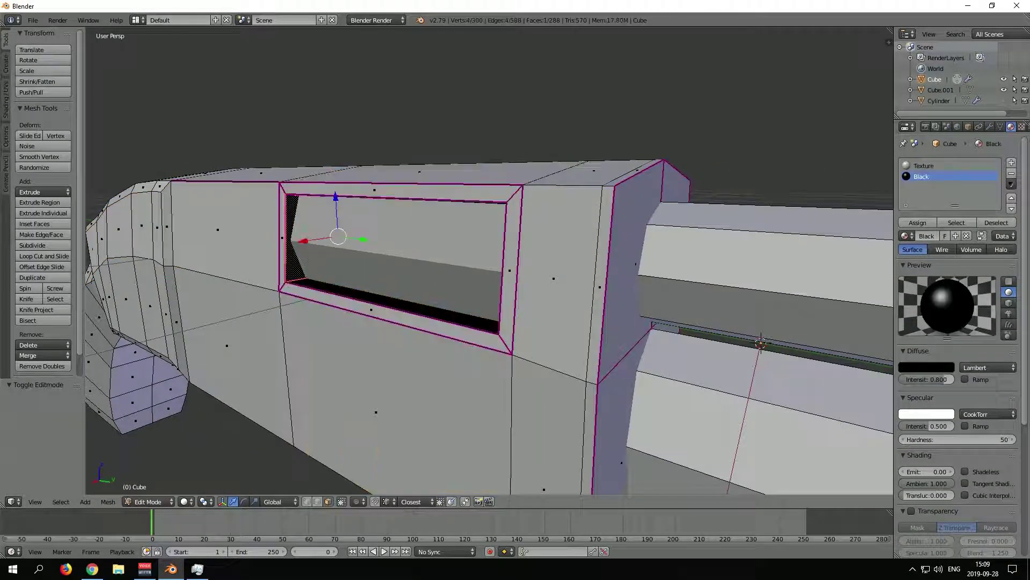
{"action": "mouse_move", "coordinate": [483, 268]}
{"action": "middle_mouse_down"}
{"action": "mouse_move", "coordinate": [462, 290]}
{"action": "mouse_move", "coordinate": [505, 257]}
{"action": "middle_mouse_up"}
{"action": "key", "text": "Return"}
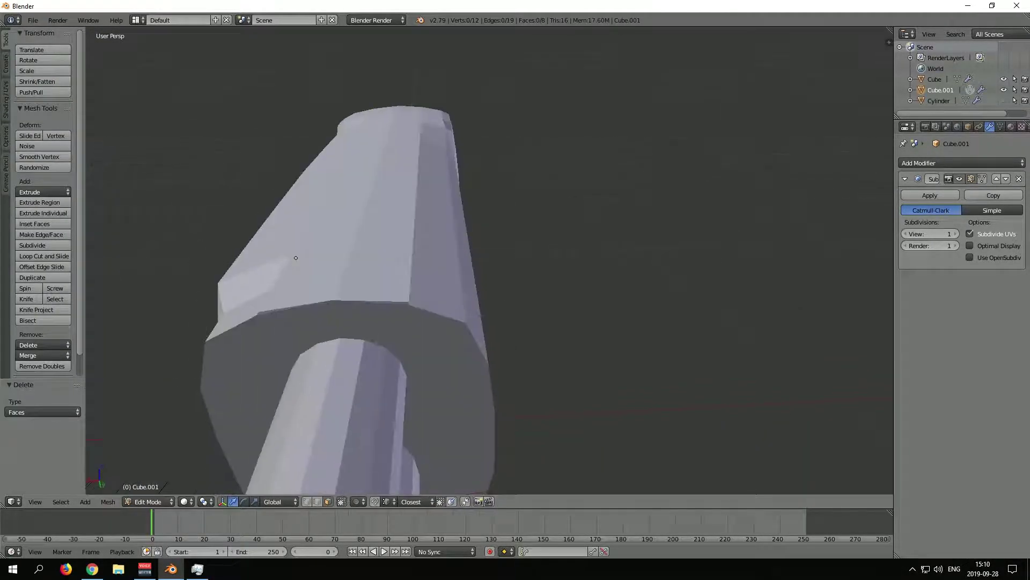
Step: Save the project as shotgun.blend on the Desktop
{"action": "scroll", "coordinate": [537, 300], "scroll_direction": "down", "scroll_amount": 1}
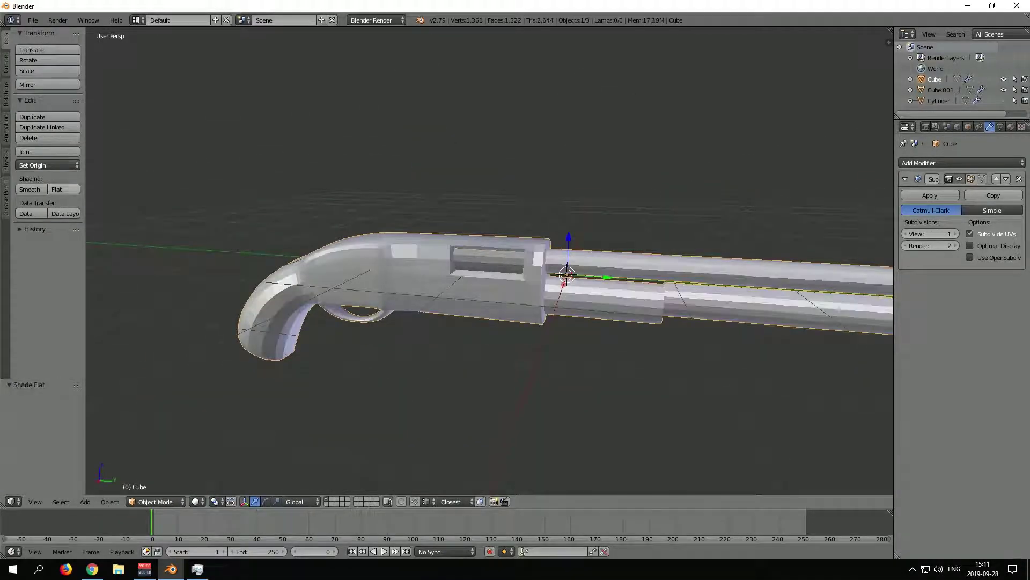
{"action": "key", "text": "ctrl+s"}
{"action": "key", "text": "Return"}
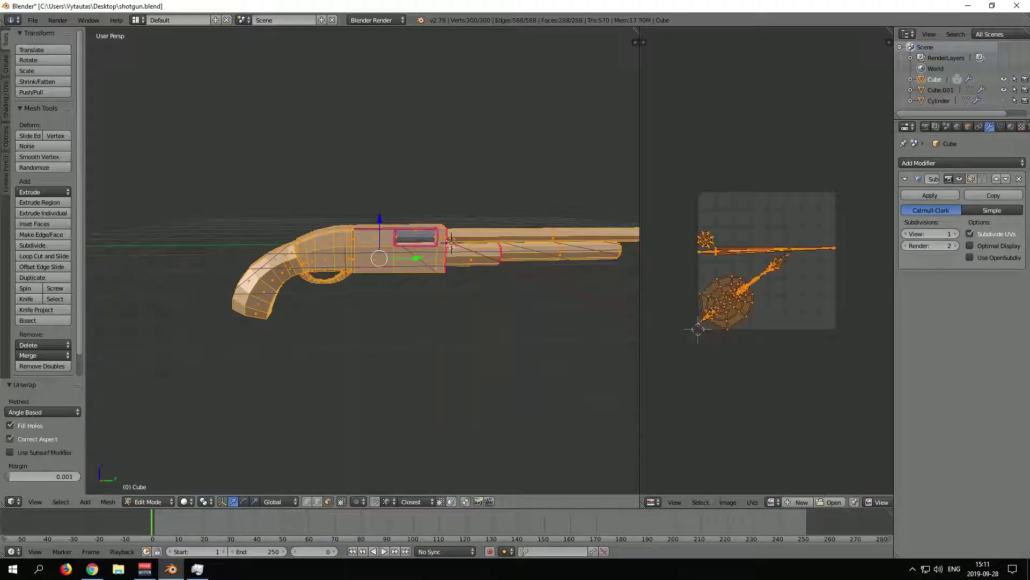
Step: Mark the chosen edge loops around the trigger guard as UV seams
{"action": "key", "text": "a"}
{"action": "scroll", "coordinate": [451, 242], "scroll_direction": "up", "scroll_amount": 5}
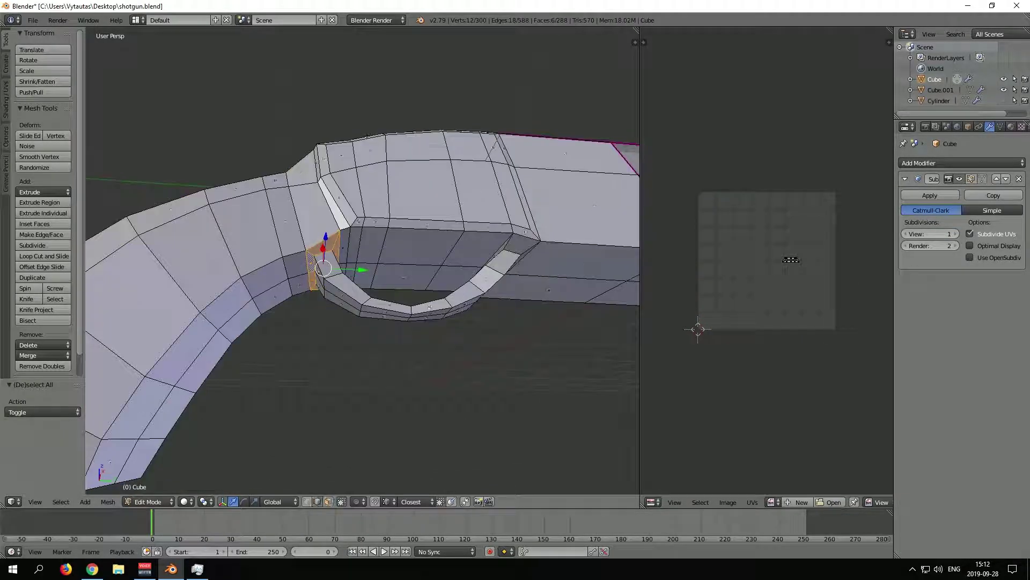
{"action": "middle_click_drag", "start_coordinate": [376, 268], "coordinate": [408, 301]}
{"action": "left_click", "coordinate": [34, 202]}
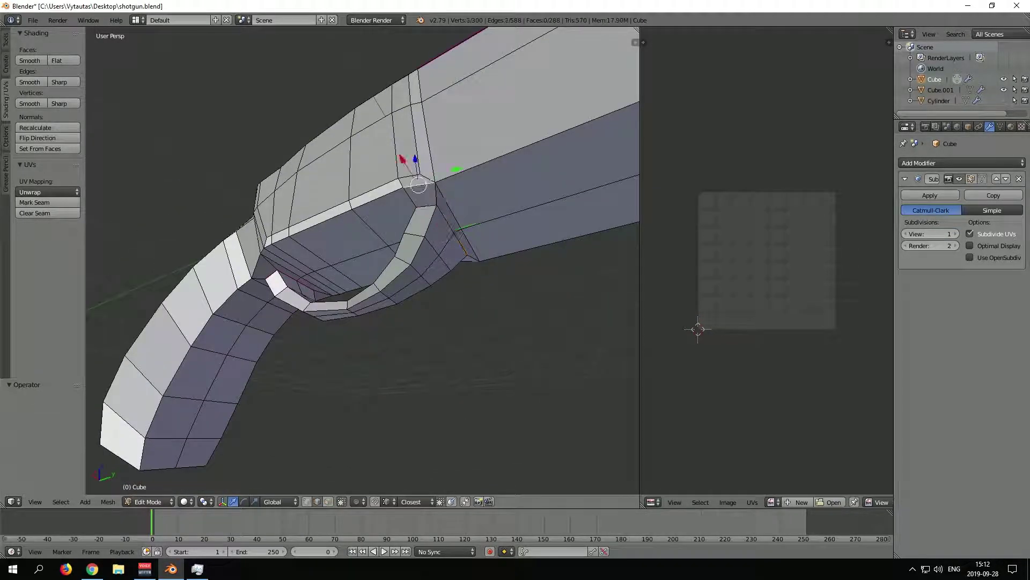
{"action": "middle_click_drag", "start_coordinate": [375, 268], "coordinate": [429, 242]}
{"action": "left_click", "coordinate": [515, 299], "text": "alt"}
{"action": "scroll", "coordinate": [461, 279], "scroll_direction": "up", "scroll_amount": 3}
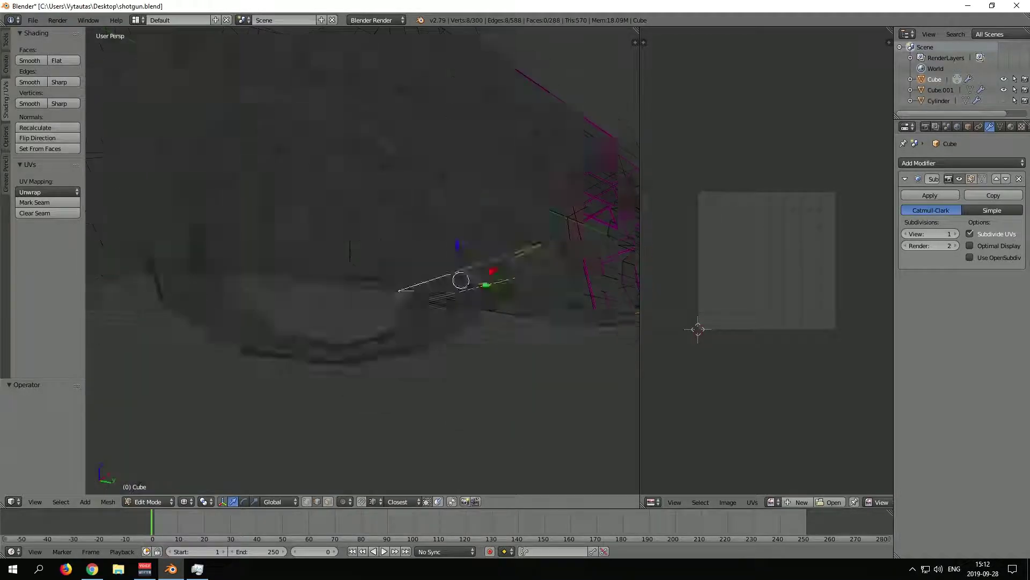
{"action": "left_click", "coordinate": [456, 269], "text": "shift"}
{"action": "mouse_move", "coordinate": [376, 268]}
{"action": "middle_mouse_down"}
{"action": "mouse_move", "coordinate": [343, 279]}
{"action": "mouse_move", "coordinate": [375, 226]}
{"action": "middle_mouse_up"}
Step: Preview the gun with rendered shading, then return to Edit Mode with the whole mesh selected
{"action": "key", "text": "Tab"}
{"action": "key", "text": "shift+z"}
{"action": "key", "text": "shift+z"}
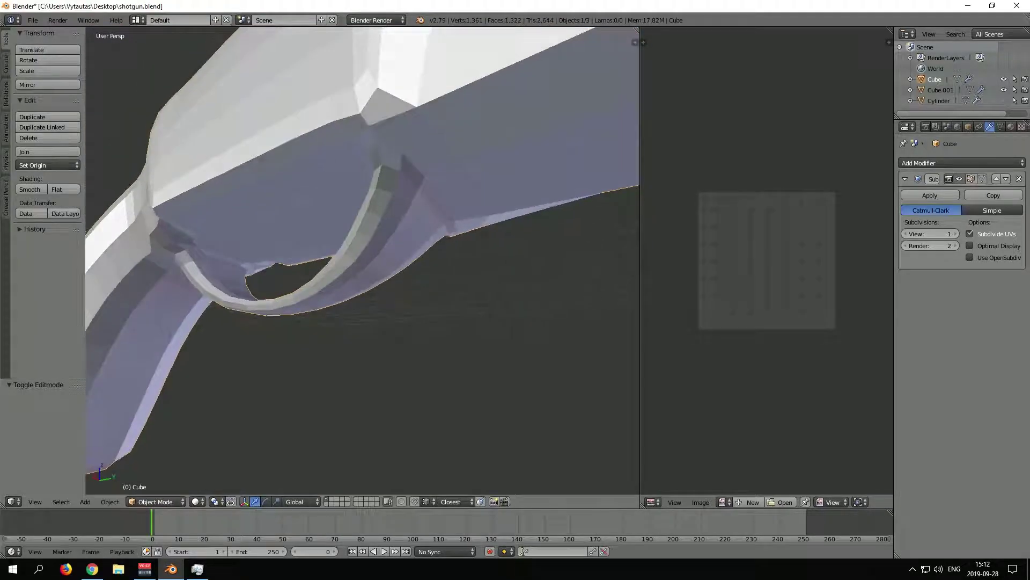
{"action": "key", "text": "Tab"}
{"action": "key", "text": "a"}
{"action": "key", "text": "a"}
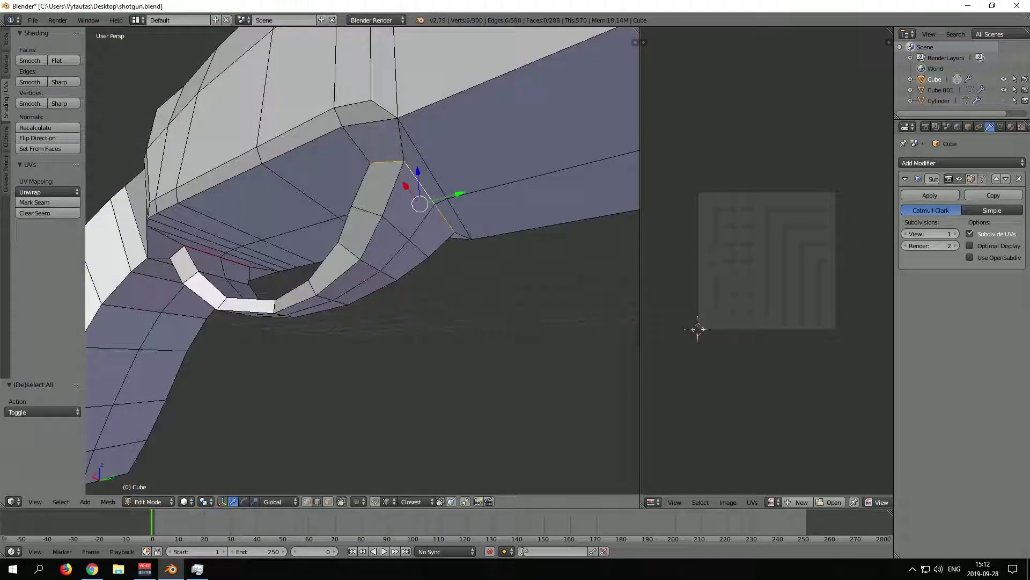
{"action": "middle_click_drag", "start_coordinate": [365, 258], "coordinate": [301, 300]}
{"action": "middle_click_drag", "start_coordinate": [365, 257], "coordinate": [300, 226]}
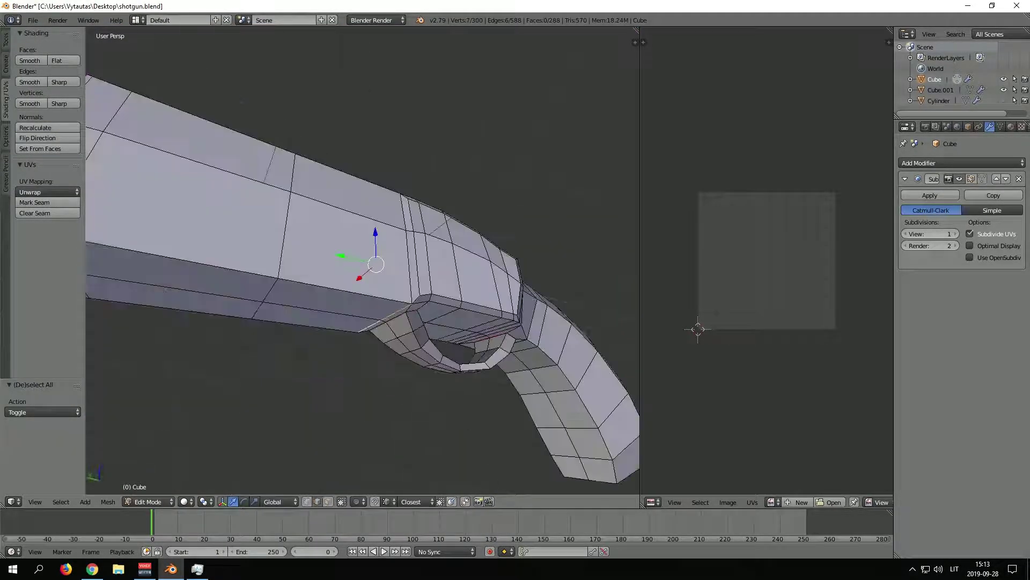
Step: Flatten the first pair of grip vertices to zero width along X
{"action": "key", "text": "a"}
{"action": "middle_click_drag", "start_coordinate": [365, 257], "coordinate": [322, 225]}
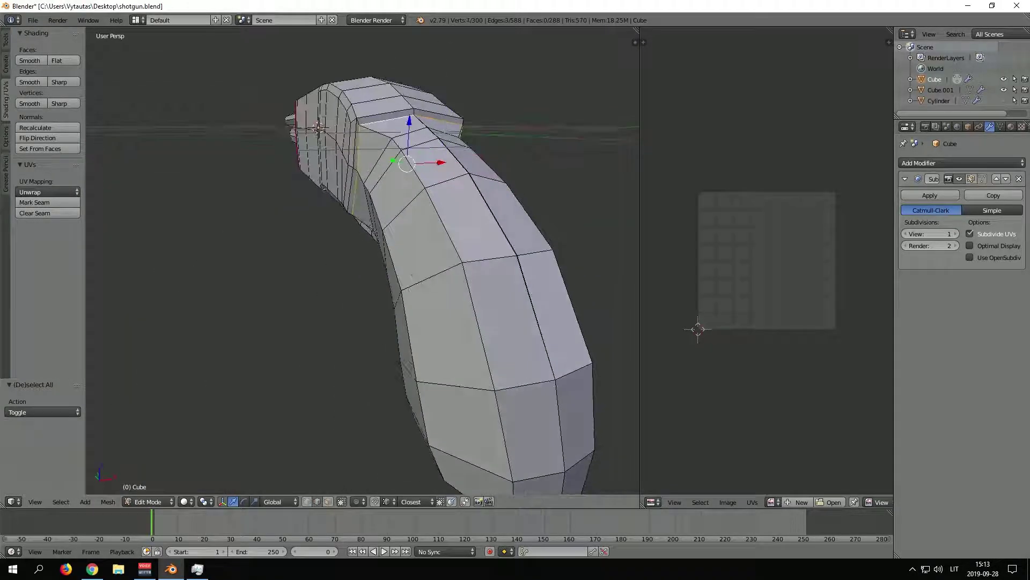
{"action": "middle_click_drag", "start_coordinate": [365, 258], "coordinate": [332, 226]}
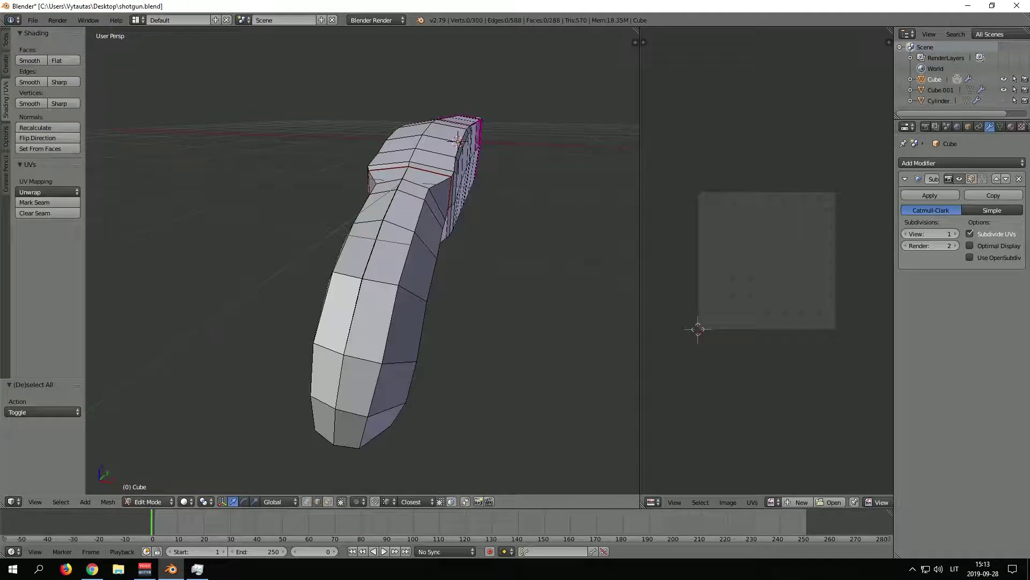
{"action": "key", "text": "s"}
{"action": "key", "text": "x"}
{"action": "key", "text": "0"}
{"action": "key", "text": "Return"}
{"action": "middle_click_drag", "start_coordinate": [365, 258], "coordinate": [333, 226]}
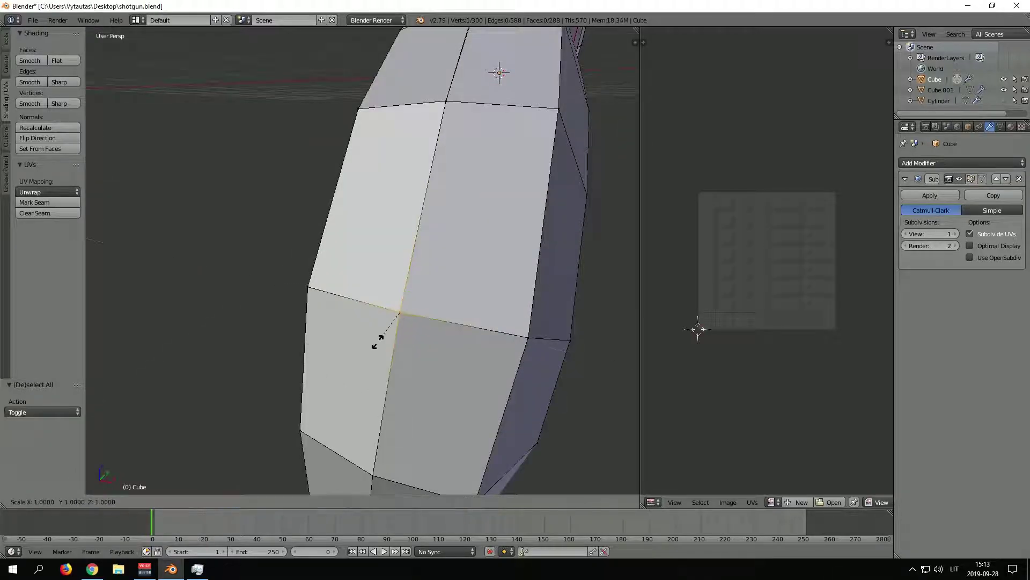
{"action": "key", "text": "ctrl+z"}
{"action": "key", "text": "a"}
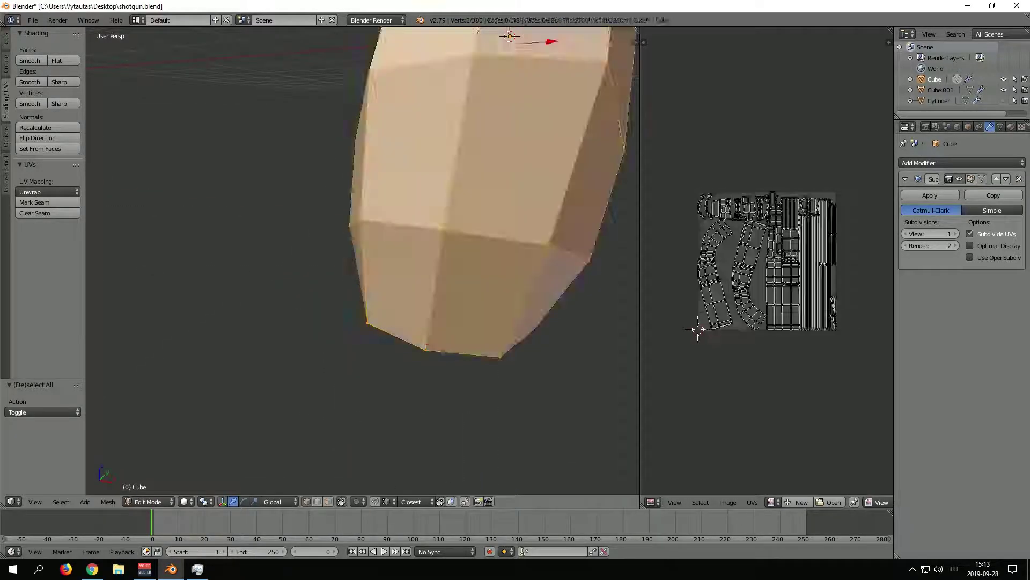
{"action": "key", "text": "a"}
Step: Flatten another grip vertex pair to zero X width
{"action": "middle_click_drag", "start_coordinate": [422, 268], "coordinate": [326, 192]}
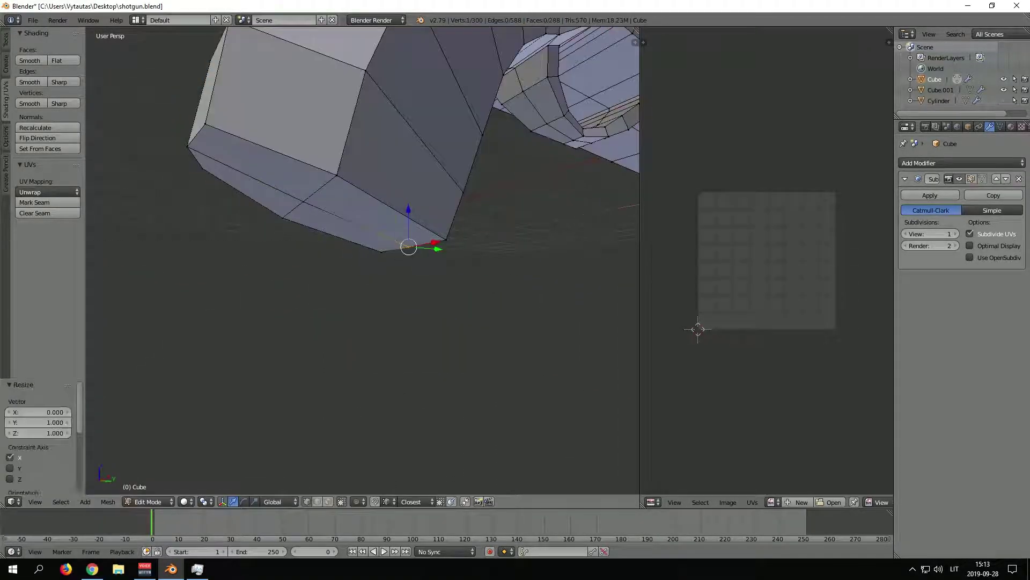
{"action": "key", "text": "a"}
{"action": "middle_click_drag", "start_coordinate": [333, 237], "coordinate": [311, 280]}
{"action": "mouse_move", "coordinate": [301, 231]}
{"action": "middle_mouse_down"}
{"action": "mouse_move", "coordinate": [322, 268]}
{"action": "mouse_move", "coordinate": [408, 300]}
{"action": "middle_mouse_up"}
{"action": "right_click", "coordinate": [378, 309], "text": "shift"}
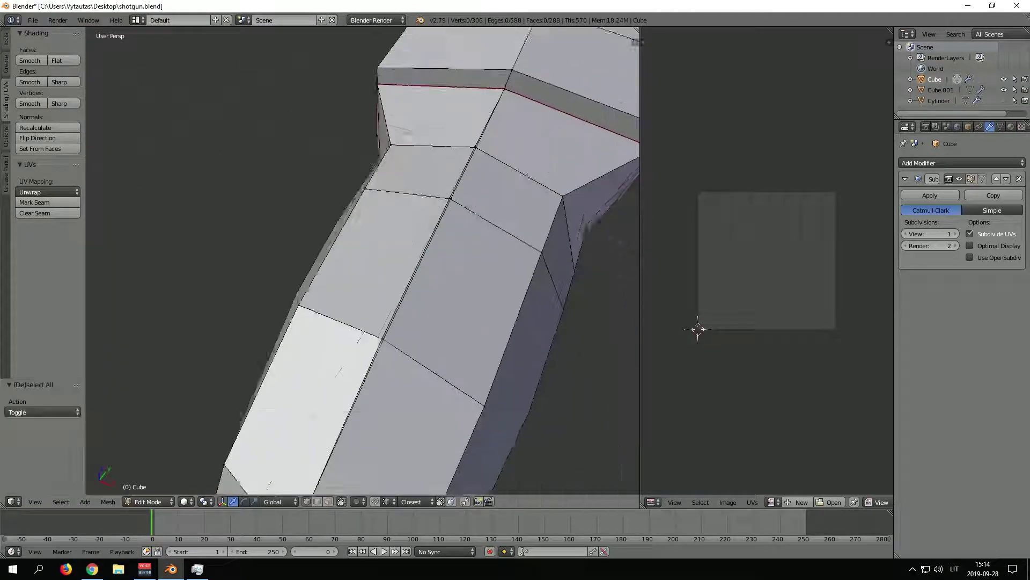
{"action": "key", "text": "s"}
{"action": "key", "text": "x"}
{"action": "key", "text": "0"}
{"action": "key", "text": "Return"}
Step: Merge duplicate vertices with Remove Doubles, leaving 296 vertices
{"action": "middle_click_drag", "start_coordinate": [365, 257], "coordinate": [343, 279]}
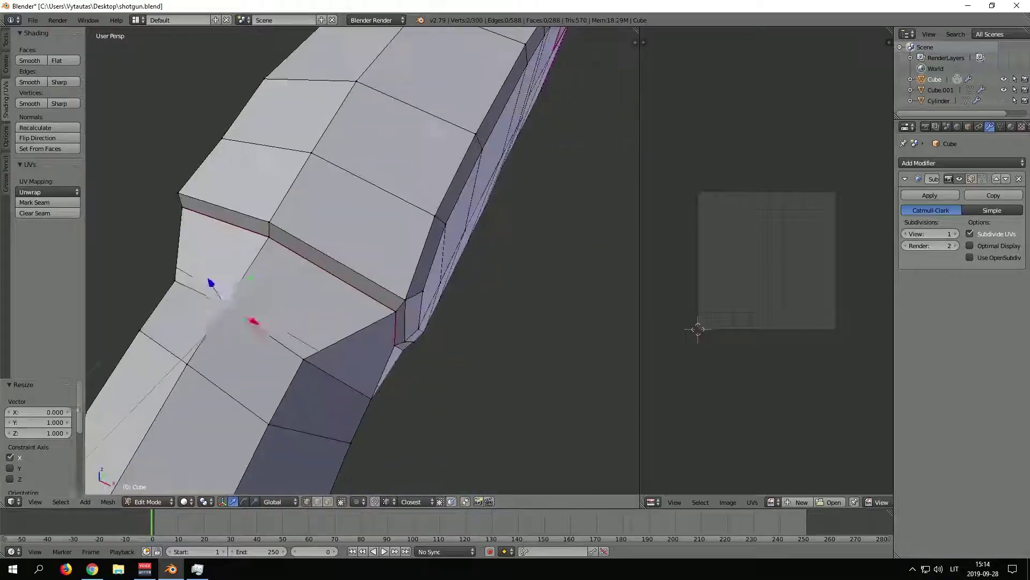
{"action": "key", "text": "a"}
{"action": "key", "text": "space"}
{"action": "type", "text": "remove d"}
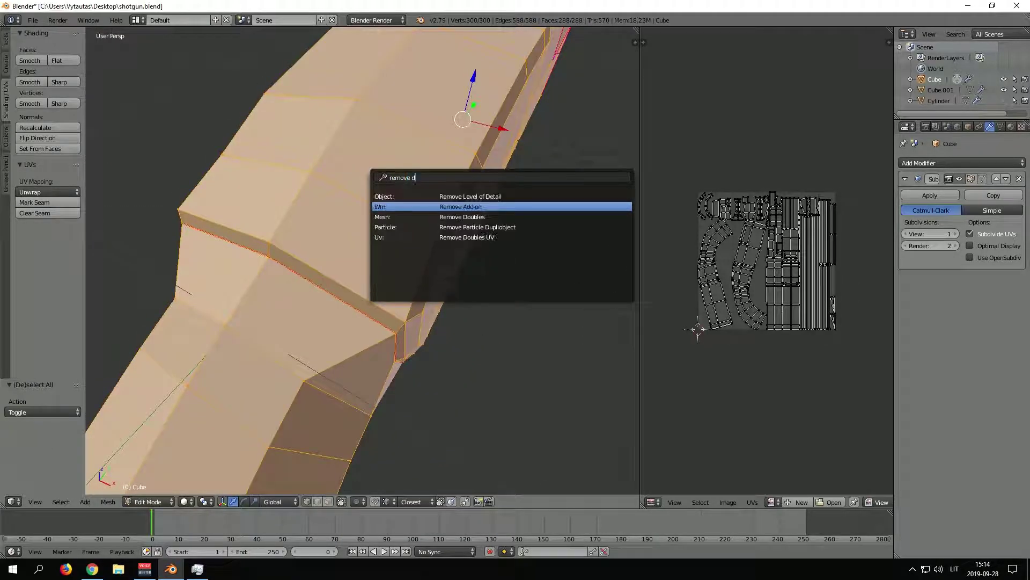
{"action": "key", "text": "Down"}
{"action": "key", "text": "Return"}
{"action": "key", "text": "g"}
{"action": "mouse_move", "coordinate": [424, 115]}
{"action": "middle_mouse_down"}
{"action": "mouse_move", "coordinate": [290, 309]}
{"action": "mouse_move", "coordinate": [607, 244]}
{"action": "mouse_move", "coordinate": [376, 268]}
{"action": "middle_mouse_up"}
{"action": "key", "text": "Tab"}
{"action": "key", "text": "Tab"}
Step: Select the grip edge loop and unwrap the whole mesh
{"action": "right_click", "coordinate": [172, 215], "text": "alt"}
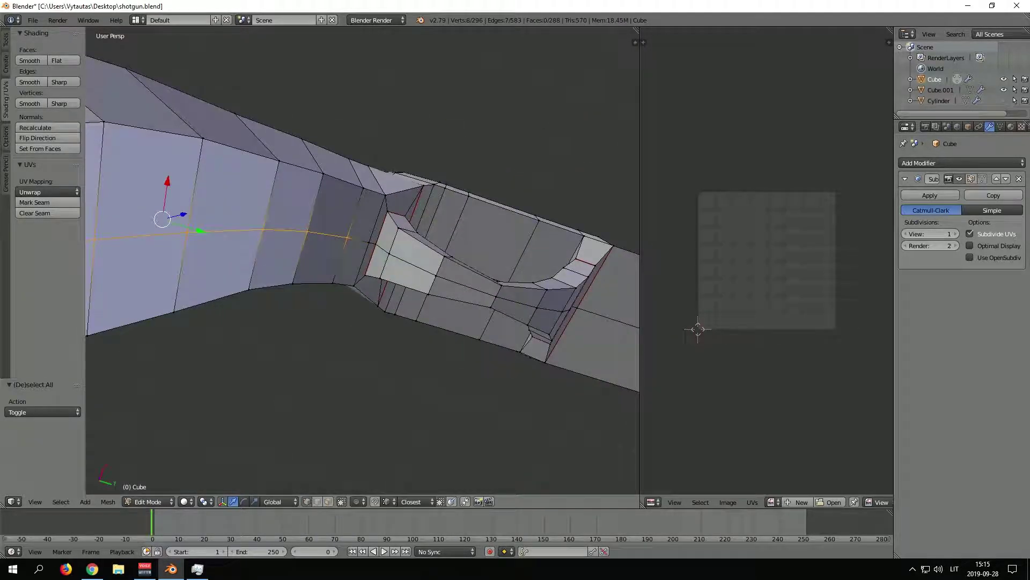
{"action": "mouse_move", "coordinate": [172, 214]}
{"action": "middle_mouse_down"}
{"action": "mouse_move", "coordinate": [333, 301]}
{"action": "mouse_move", "coordinate": [376, 226]}
{"action": "mouse_move", "coordinate": [429, 285]}
{"action": "mouse_move", "coordinate": [408, 247]}
{"action": "middle_mouse_up"}
{"action": "key", "text": "a"}
{"action": "key", "text": "u"}
{"action": "left_click", "coordinate": [429, 284]}
Step: Select an edge near the trigger and preview the mesh UVs
{"action": "key", "text": "a"}
{"action": "scroll", "coordinate": [362, 261], "scroll_direction": "up", "scroll_amount": 5}
{"action": "scroll", "coordinate": [363, 261], "scroll_direction": "up", "scroll_amount": 4}
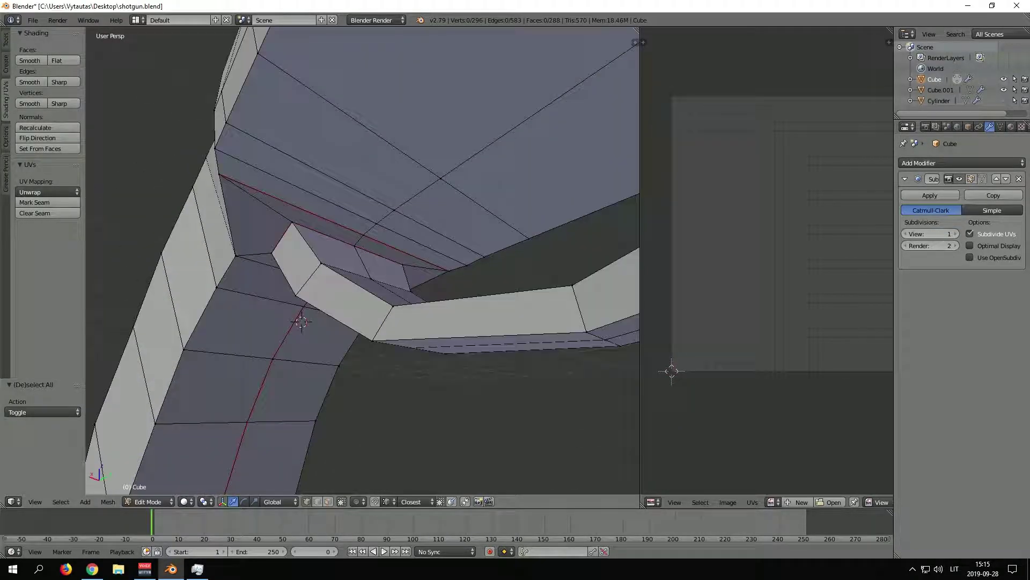
{"action": "right_click", "coordinate": [378, 238]}
{"action": "key", "text": "a"}
{"action": "scroll", "coordinate": [768, 258], "scroll_direction": "up", "scroll_amount": 2}
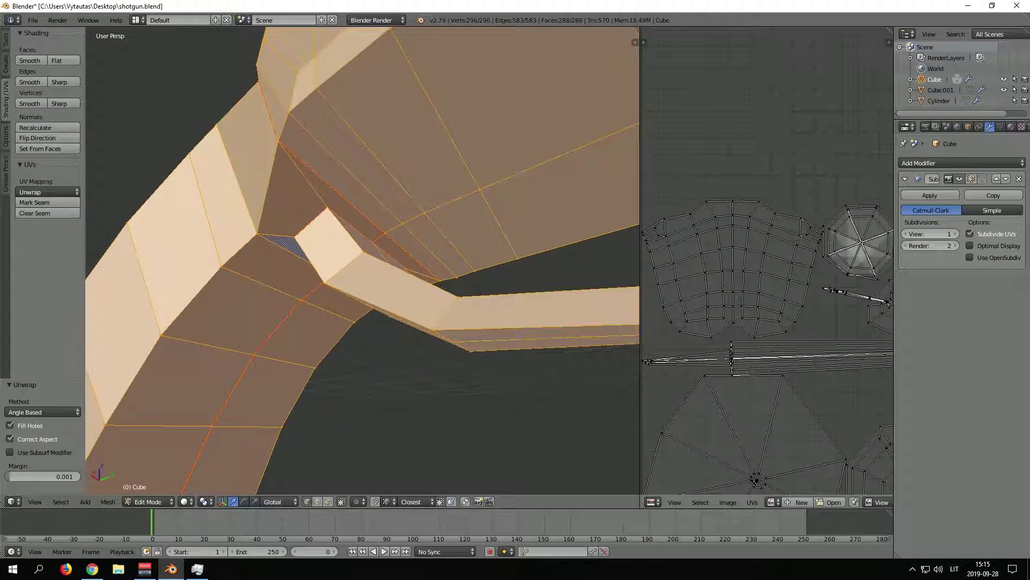
{"action": "scroll", "coordinate": [768, 257], "scroll_direction": "down", "scroll_amount": 2}
{"action": "key", "text": "a"}
{"action": "scroll", "coordinate": [363, 261], "scroll_direction": "down", "scroll_amount": 5}
Step: Select the trigger guard edge loop and unwrap the mesh again
{"action": "right_click", "coordinate": [343, 231], "text": "alt"}
{"action": "mouse_move", "coordinate": [375, 268]}
{"action": "middle_mouse_down"}
{"action": "mouse_move", "coordinate": [343, 231]}
{"action": "mouse_move", "coordinate": [322, 257]}
{"action": "mouse_move", "coordinate": [344, 236]}
{"action": "mouse_move", "coordinate": [343, 214]}
{"action": "middle_mouse_up"}
{"action": "scroll", "coordinate": [322, 258], "scroll_direction": "up", "scroll_amount": 3}
{"action": "scroll", "coordinate": [363, 260], "scroll_direction": "down", "scroll_amount": 3}
{"action": "key", "text": "a"}
{"action": "scroll", "coordinate": [767, 258], "scroll_direction": "up", "scroll_amount": 2}
{"action": "key", "text": "a"}
{"action": "mouse_move", "coordinate": [363, 260]}
{"action": "middle_mouse_down"}
{"action": "mouse_move", "coordinate": [344, 231]}
{"action": "mouse_move", "coordinate": [355, 252]}
{"action": "mouse_move", "coordinate": [349, 242]}
{"action": "middle_mouse_up"}
{"action": "key", "text": "a"}
{"action": "key", "text": "u"}
{"action": "key", "text": "Return"}
Step: Mark seams near the ejection port in wireframe and re-unwrap
{"action": "scroll", "coordinate": [363, 260], "scroll_direction": "down", "scroll_amount": 2}
{"action": "key", "text": "a"}
{"action": "key", "text": "a"}
{"action": "key", "text": "a"}
{"action": "key", "text": "u"}
{"action": "key", "text": "Return"}
{"action": "key", "text": "a"}
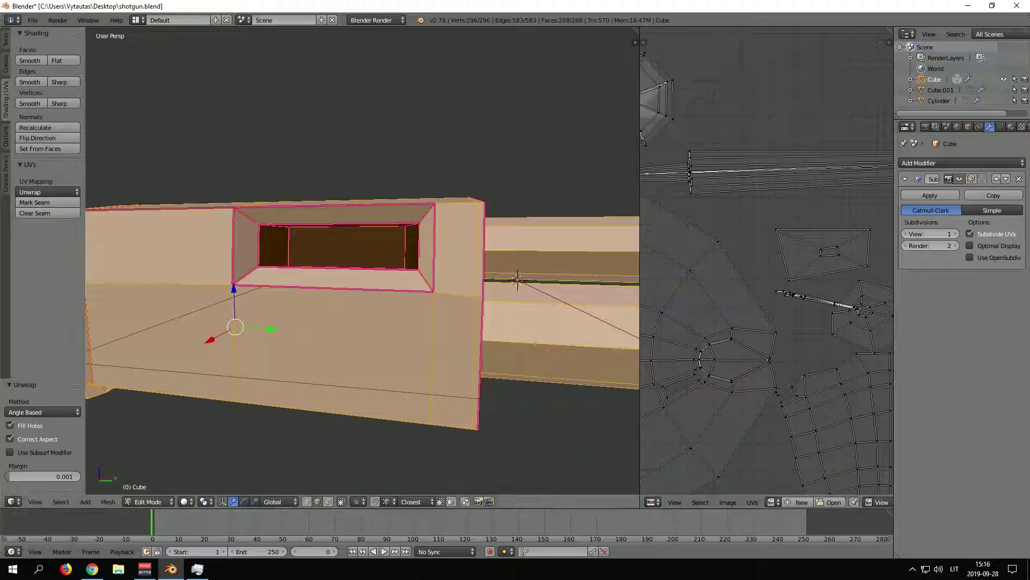
{"action": "scroll", "coordinate": [363, 261], "scroll_direction": "down", "scroll_amount": 3}
{"action": "key", "text": "z"}
{"action": "mouse_move", "coordinate": [363, 261]}
{"action": "middle_mouse_down"}
{"action": "mouse_move", "coordinate": [349, 242]}
{"action": "mouse_move", "coordinate": [408, 260]}
{"action": "mouse_move", "coordinate": [322, 226]}
{"action": "mouse_move", "coordinate": [279, 107]}
{"action": "mouse_move", "coordinate": [290, 225]}
{"action": "middle_mouse_up"}
{"action": "key", "text": "ctrl+e"}
{"action": "key", "text": "a"}
Step: Mark seams at the barrel end and along the barrel, then unwrap
{"action": "left_click", "coordinate": [370, 81], "text": "alt"}
{"action": "key", "text": "z"}
{"action": "key", "text": "z"}
{"action": "left_click", "coordinate": [252, 255], "text": "alt"}
{"action": "key", "text": "ctrl+e"}
{"action": "key", "text": "z"}
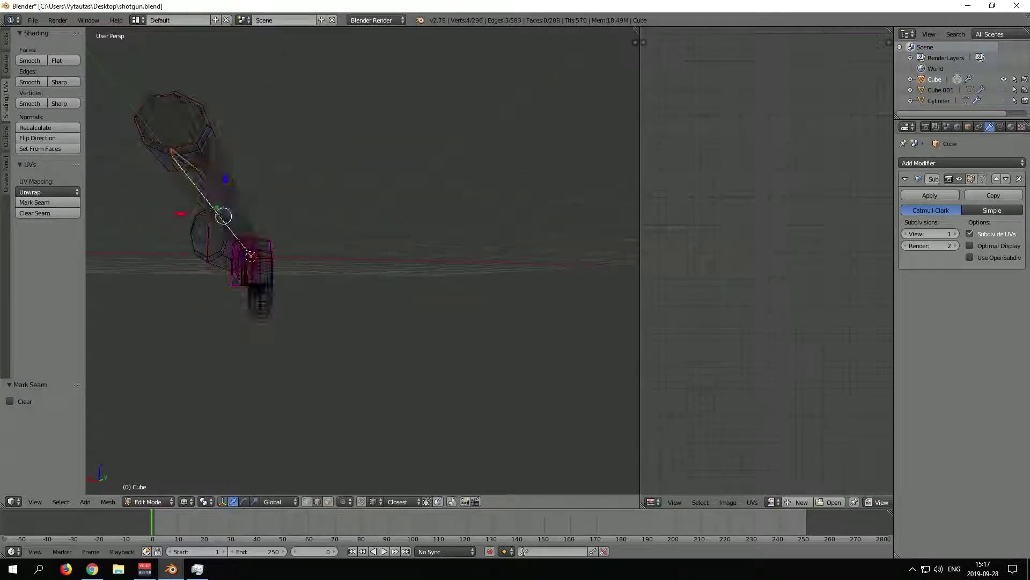
{"action": "key", "text": "a"}
{"action": "key", "text": "u"}
{"action": "key", "text": "Return"}
Step: Inspect the new UV islands around the barrel end in wireframe
{"action": "scroll", "coordinate": [767, 241], "scroll_direction": "up", "scroll_amount": 2}
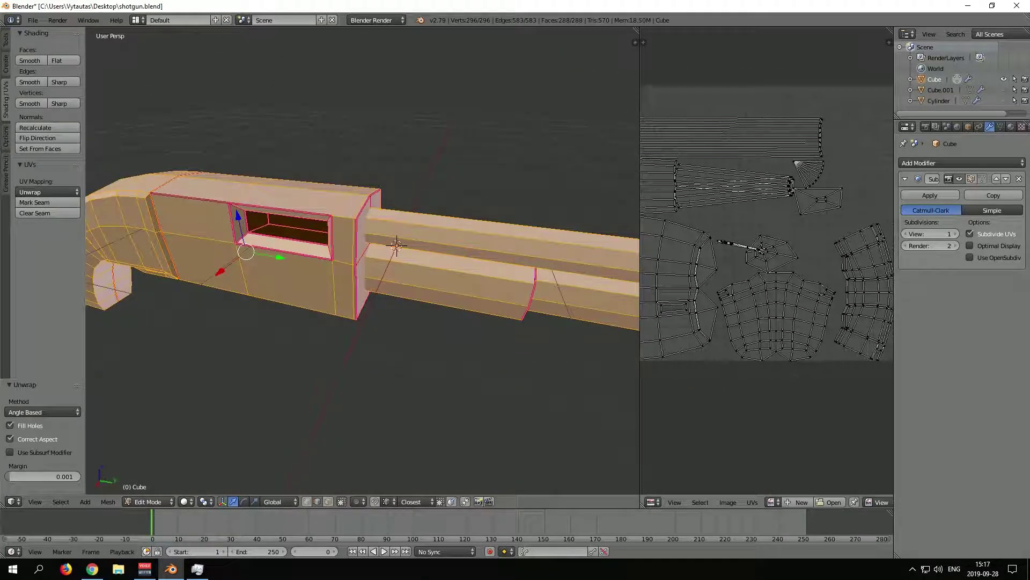
{"action": "scroll", "coordinate": [363, 257], "scroll_direction": "up", "scroll_amount": 5}
{"action": "mouse_move", "coordinate": [362, 258]}
{"action": "middle_mouse_down"}
{"action": "mouse_move", "coordinate": [322, 247]}
{"action": "mouse_move", "coordinate": [386, 252]}
{"action": "mouse_move", "coordinate": [322, 268]}
{"action": "mouse_move", "coordinate": [300, 246]}
{"action": "middle_mouse_up"}
{"action": "key", "text": "a"}
{"action": "key", "text": "z"}
{"action": "key", "text": "z"}
{"action": "scroll", "coordinate": [363, 258], "scroll_direction": "up", "scroll_amount": 5}
{"action": "key", "text": "a"}
{"action": "scroll", "coordinate": [363, 257], "scroll_direction": "down", "scroll_amount": 5}
{"action": "scroll", "coordinate": [363, 258], "scroll_direction": "up", "scroll_amount": 6}
{"action": "key", "text": "Tab"}
{"action": "key", "text": "Tab"}
Step: Widen the UV editor to review the Angle Based unwrap layout
{"action": "key", "text": "a"}
{"action": "scroll", "coordinate": [363, 258], "scroll_direction": "down", "scroll_amount": 4}
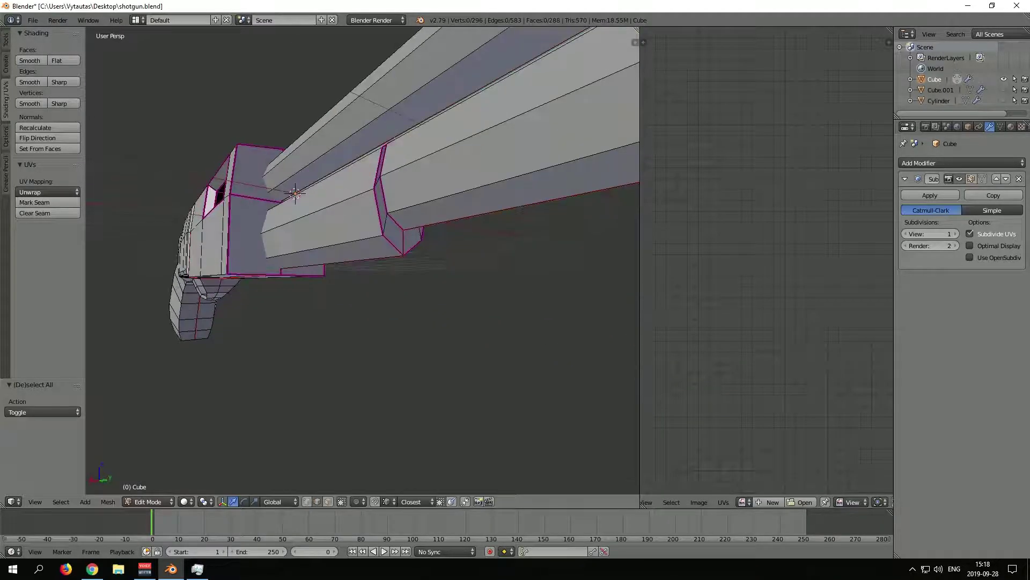
{"action": "middle_click_drag", "start_coordinate": [363, 258], "coordinate": [408, 252]}
{"action": "scroll", "coordinate": [768, 257], "scroll_direction": "up", "scroll_amount": 5}
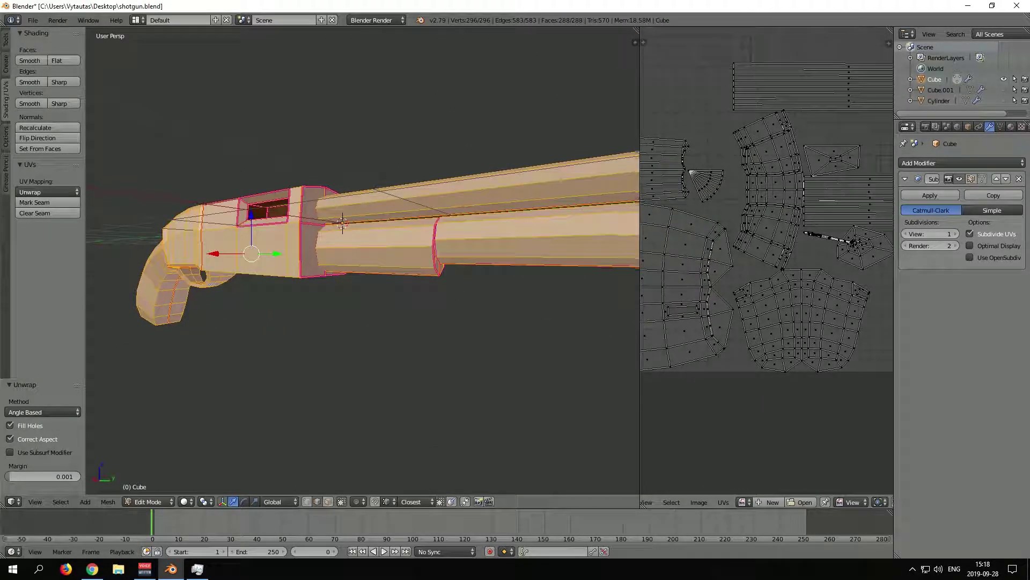
{"action": "scroll", "coordinate": [768, 258], "scroll_direction": "up", "scroll_amount": 3}
{"action": "scroll", "coordinate": [768, 257], "scroll_direction": "down", "scroll_amount": 3}
{"action": "left_click_drag", "start_coordinate": [639, 268], "coordinate": [496, 268]}
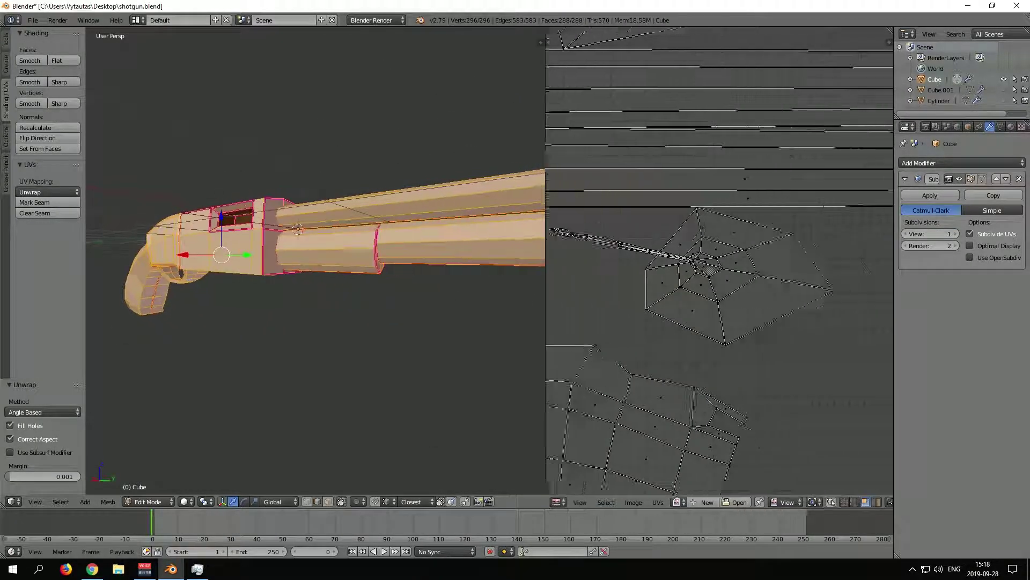
{"action": "scroll", "coordinate": [290, 242], "scroll_direction": "up", "scroll_amount": 3}
Step: Orbit around the trigger guard, checking the unwrapped mesh
{"action": "middle_click_drag", "start_coordinate": [290, 241], "coordinate": [322, 215]}
{"action": "key", "text": "a"}
{"action": "scroll", "coordinate": [455, 153], "scroll_direction": "up", "scroll_amount": 4}
{"action": "middle_click_drag", "start_coordinate": [455, 153], "coordinate": [408, 193]}
{"action": "key", "text": "a"}
{"action": "scroll", "coordinate": [695, 260], "scroll_direction": "up", "scroll_amount": 4}
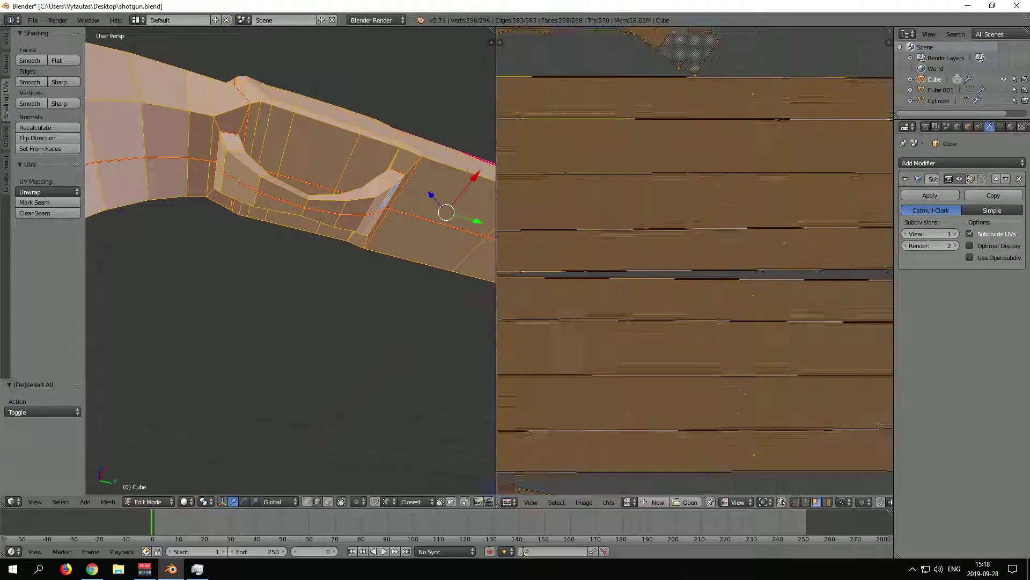
{"action": "scroll", "coordinate": [695, 261], "scroll_direction": "down", "scroll_amount": 6}
{"action": "scroll", "coordinate": [695, 261], "scroll_direction": "up", "scroll_amount": 5}
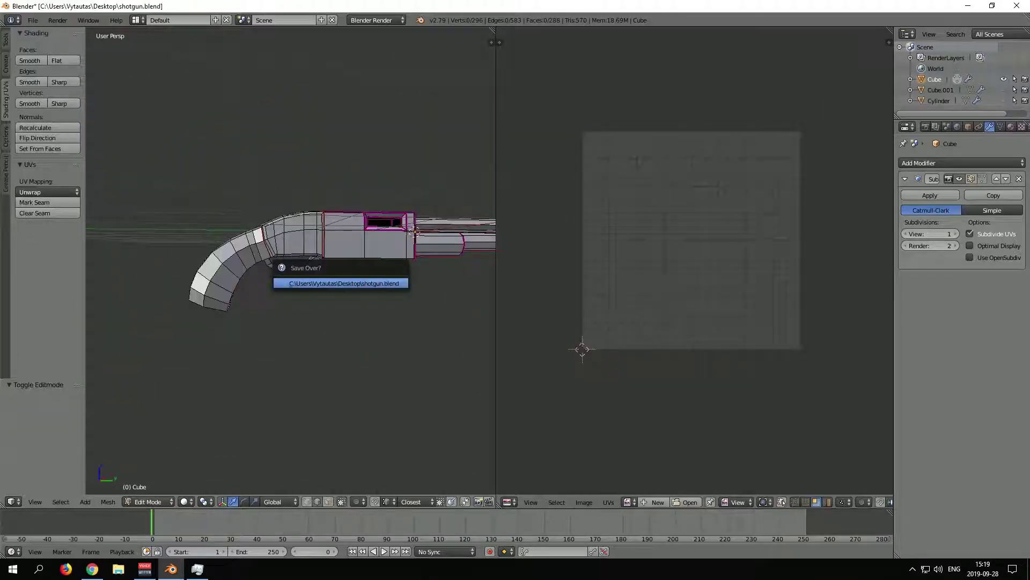
Step: Confirm saving over shotgun.blend and return to Object Mode in solid shading
{"action": "key", "text": "Return"}
{"action": "key", "text": "Tab"}
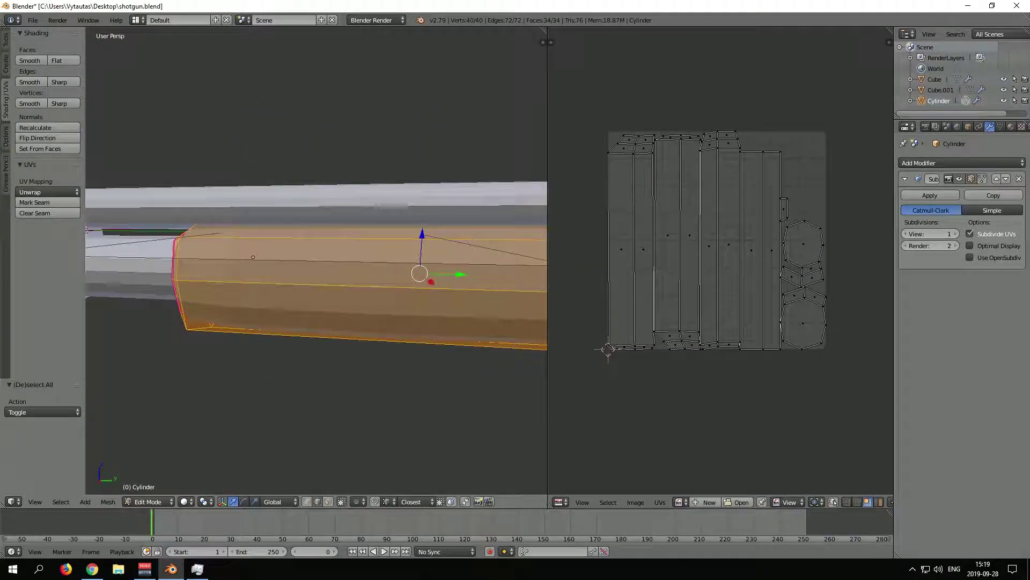
{"action": "key", "text": "z"}
Step: Select the whole Cylinder mesh and UV-unwrap it
{"action": "key", "text": "a"}
{"action": "key", "text": "u"}
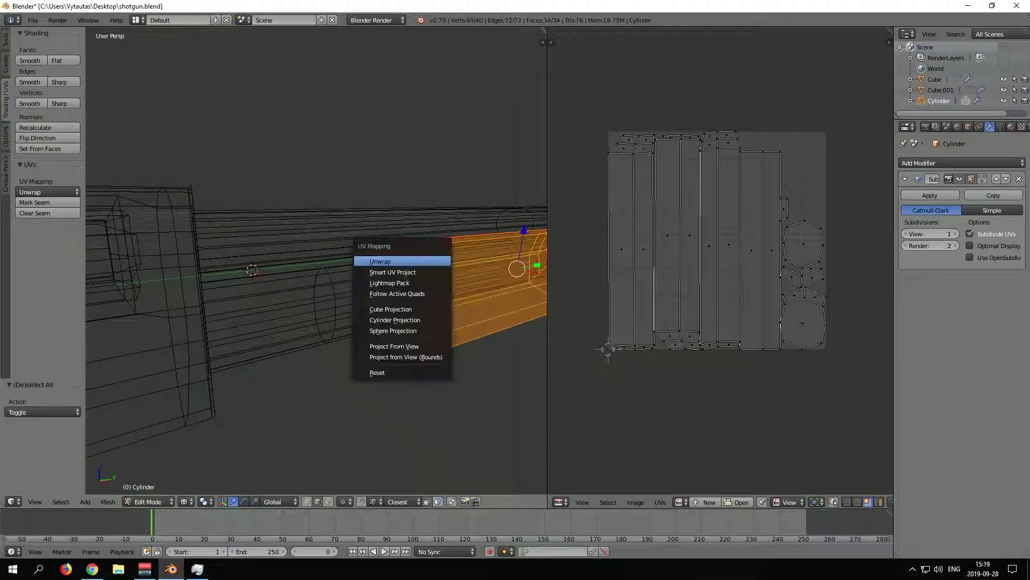
{"action": "key", "text": "Return"}
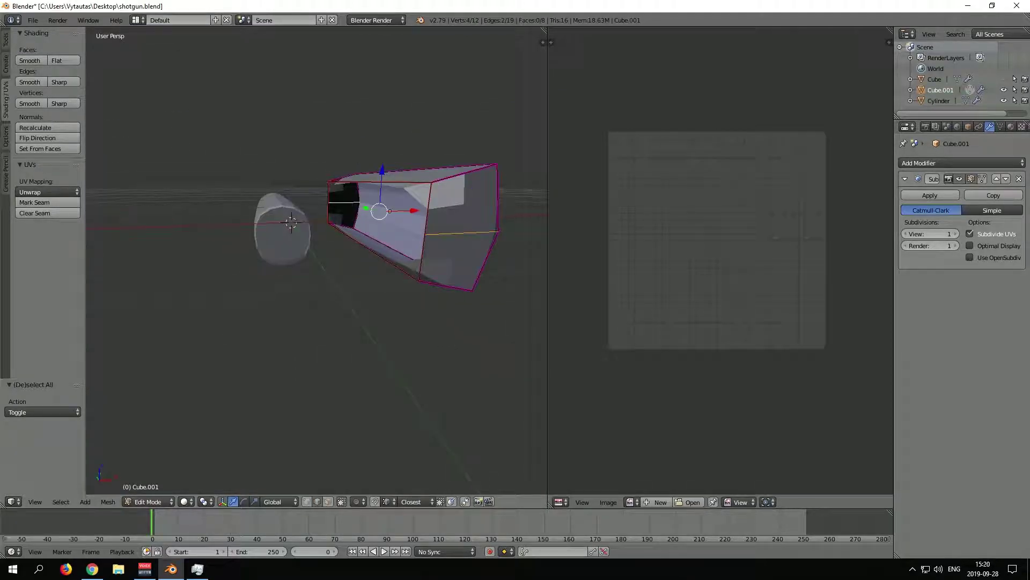
{"action": "key", "text": "ctrl+z"}
{"action": "key", "text": "ctrl+z"}
{"action": "key", "text": "ctrl+shift+z"}
{"action": "key", "text": "ctrl+z"}
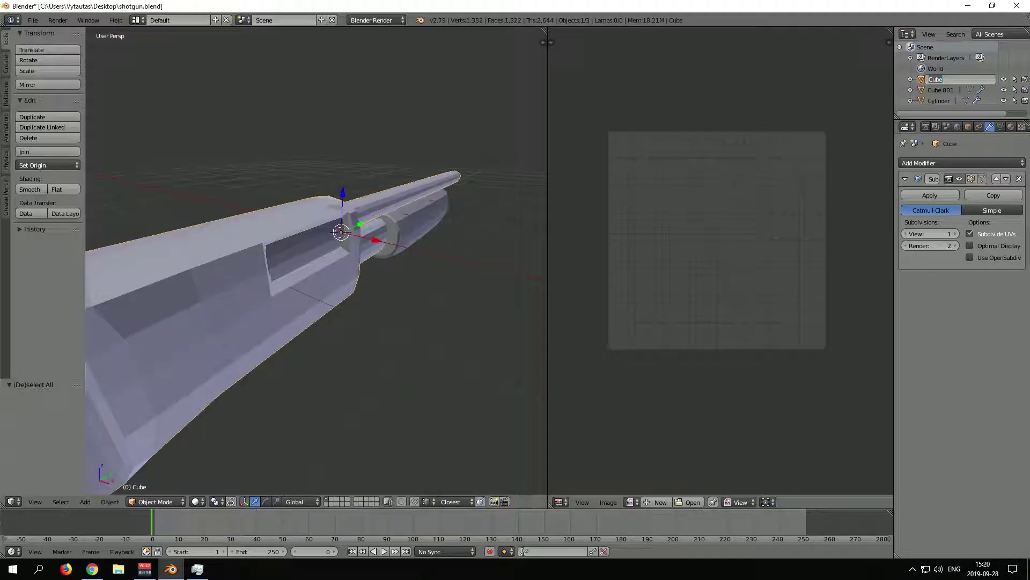
Step: Finish renaming the body to Shotgun and inspect the model in a maximized solid view
{"action": "key", "text": "a"}
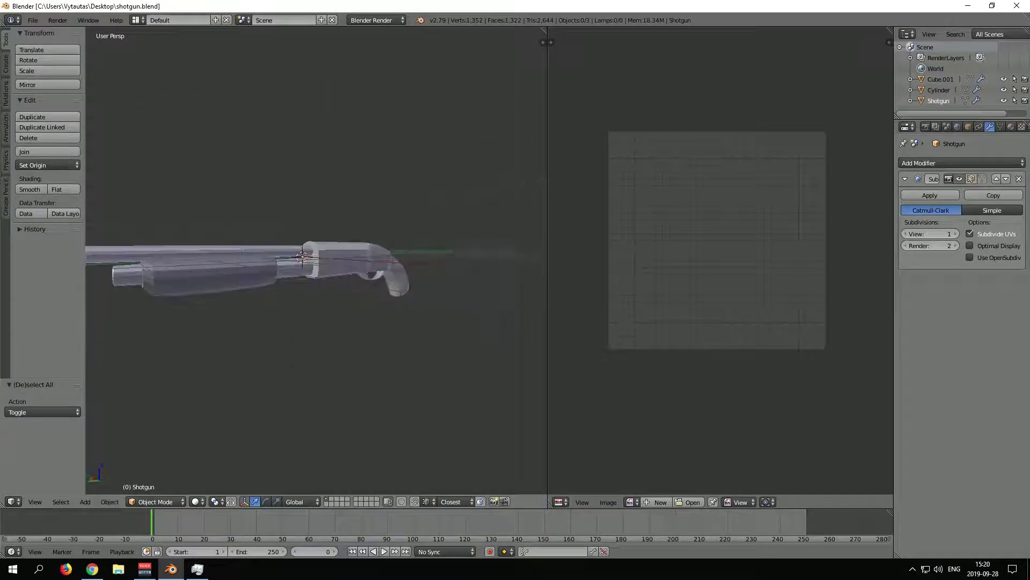
{"action": "scroll", "coordinate": [316, 258], "scroll_direction": "up", "scroll_amount": 5}
{"action": "key", "text": "ctrl+Up"}
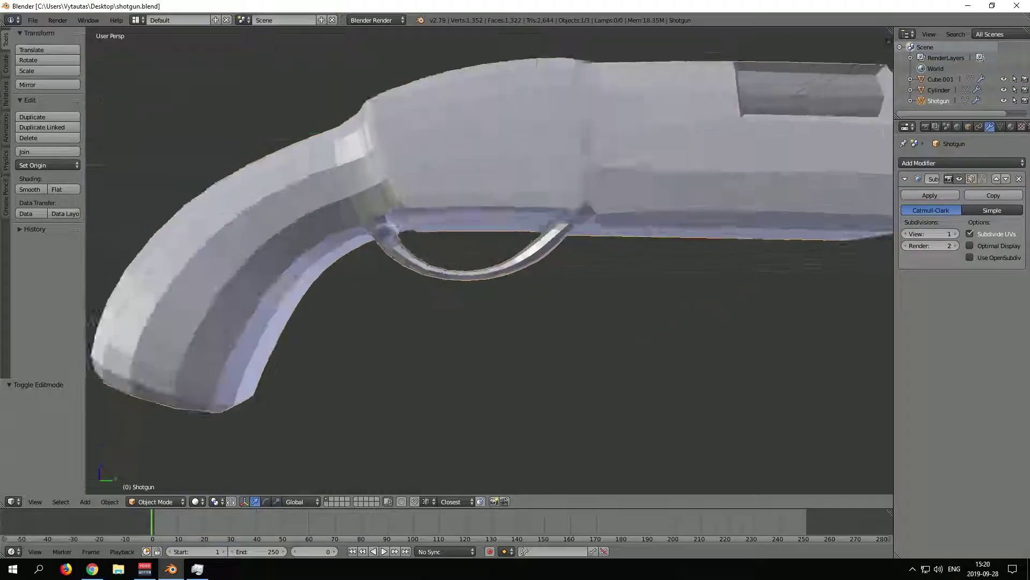
{"action": "scroll", "coordinate": [489, 263], "scroll_direction": "down", "scroll_amount": 5}
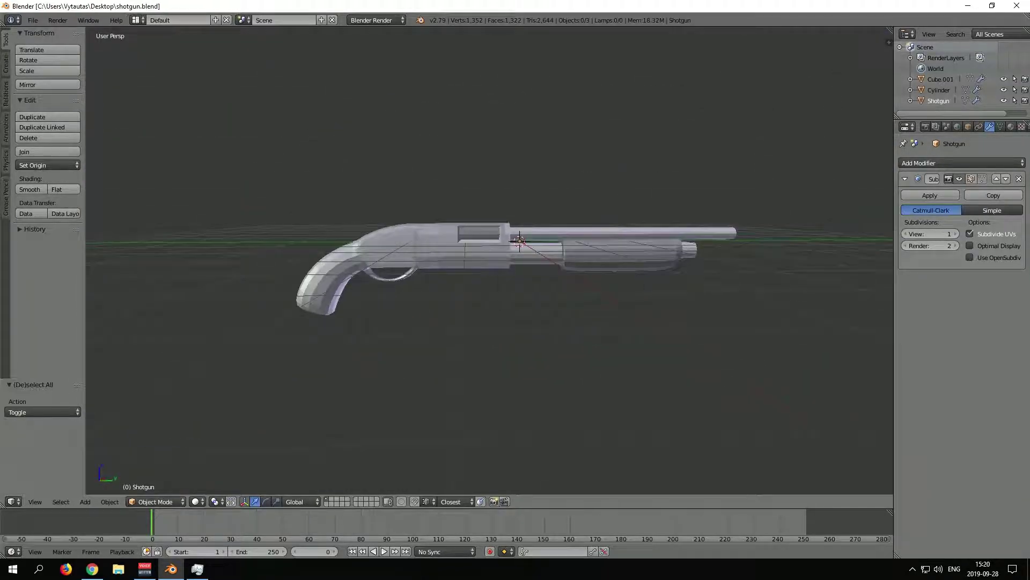
{"action": "middle_click_drag", "start_coordinate": [488, 258], "coordinate": [510, 257]}
{"action": "scroll", "coordinate": [552, 222], "scroll_direction": "up", "scroll_amount": 1}
{"action": "scroll", "coordinate": [537, 225], "scroll_direction": "down", "scroll_amount": 1}
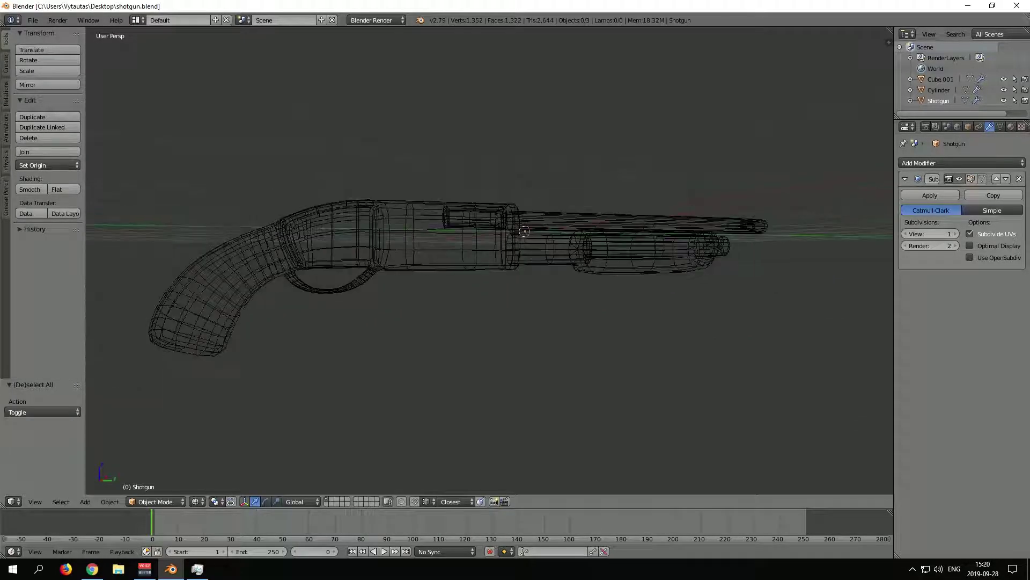
{"action": "key", "text": "z"}
{"action": "key", "text": "Tab"}
{"action": "key", "text": "Tab"}
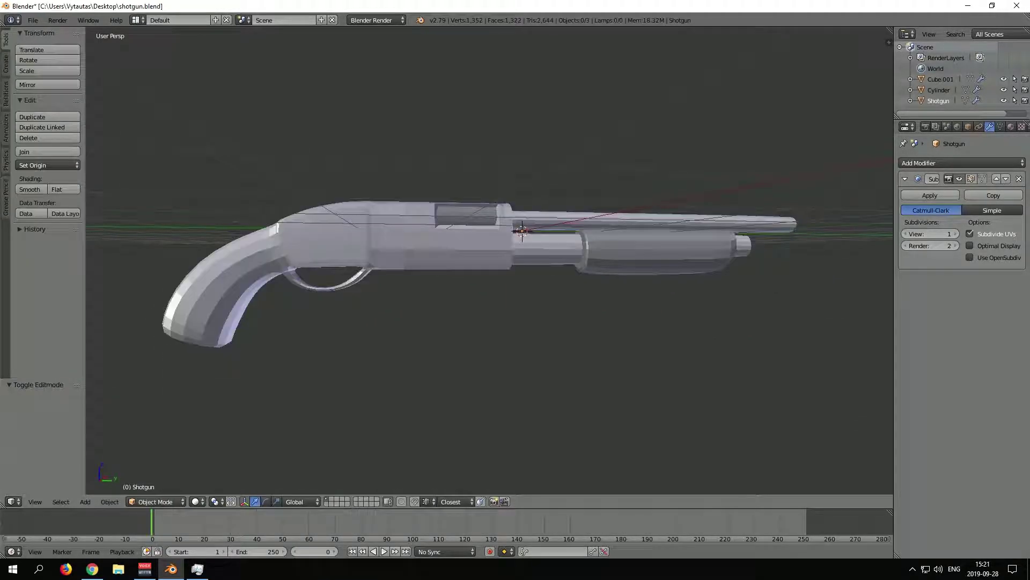